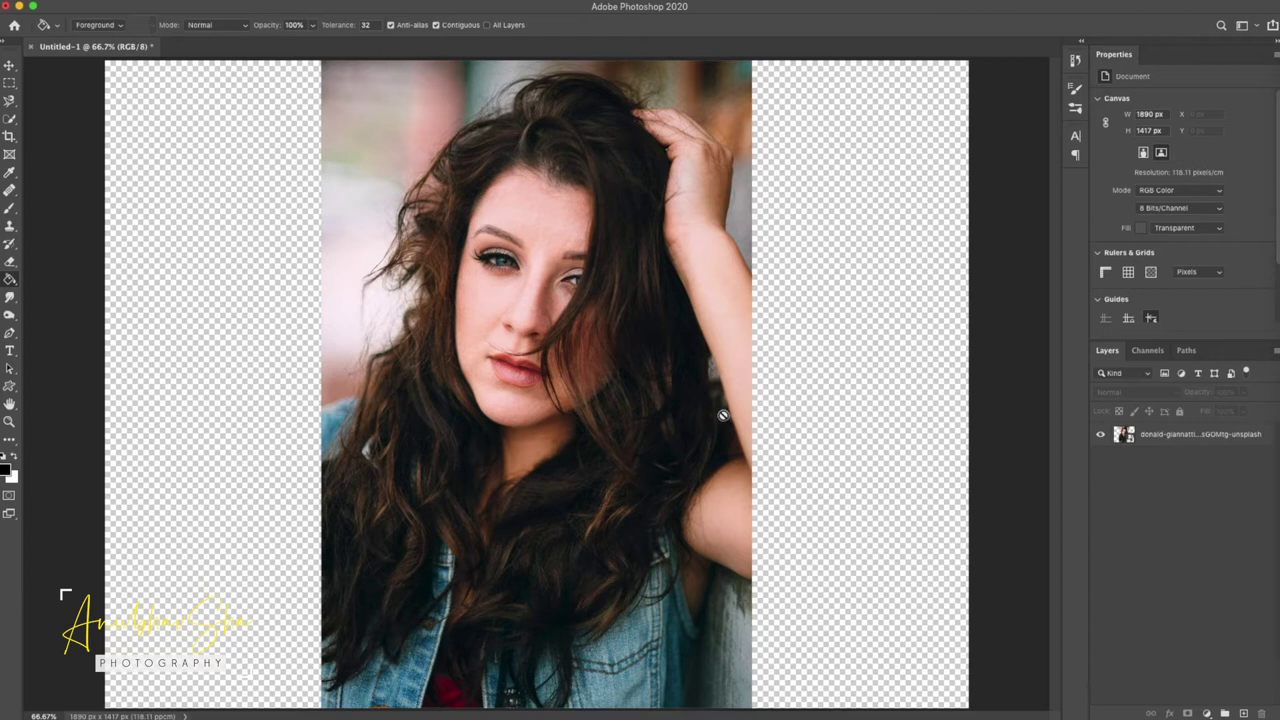
- Crop the canvas to the portrait and resize it to 300 ppi (1184×1740 px)
{"action": "key", "text": "c"}
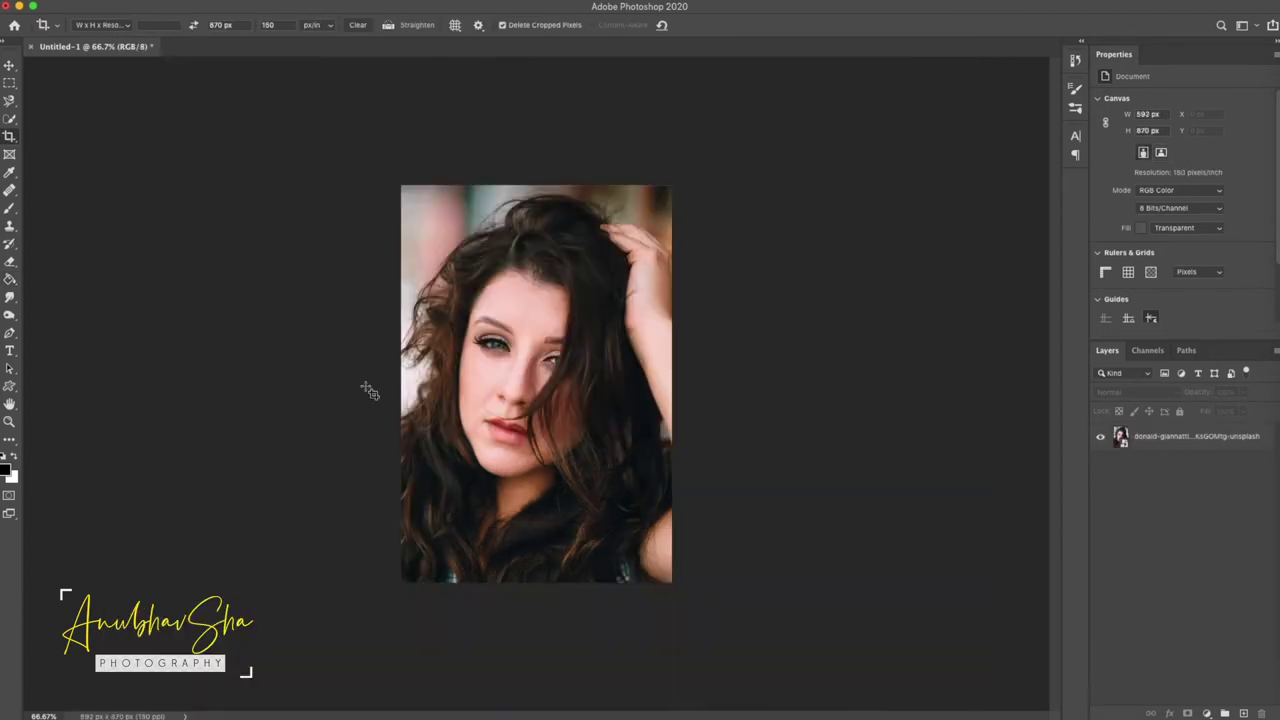
{"action": "scroll", "coordinate": [366, 386], "scroll_direction": "up", "scroll_amount": 3}
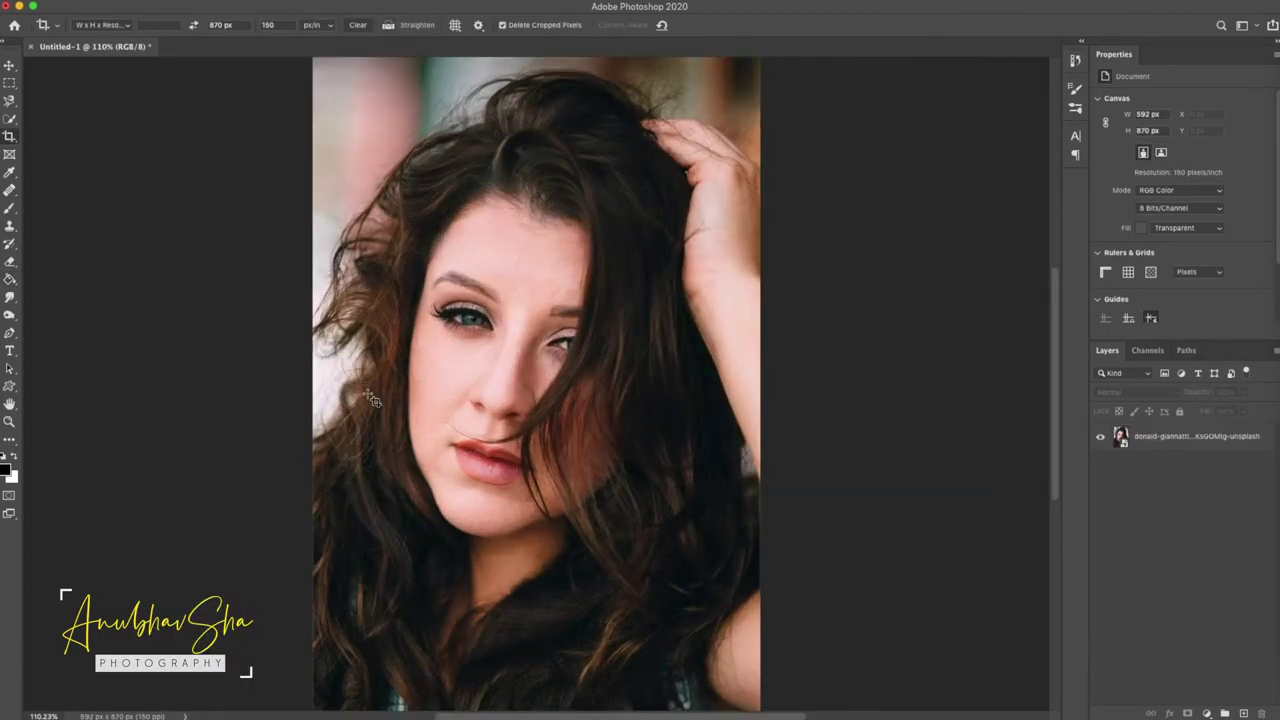
{"action": "left_click", "coordinate": [180, 1]}
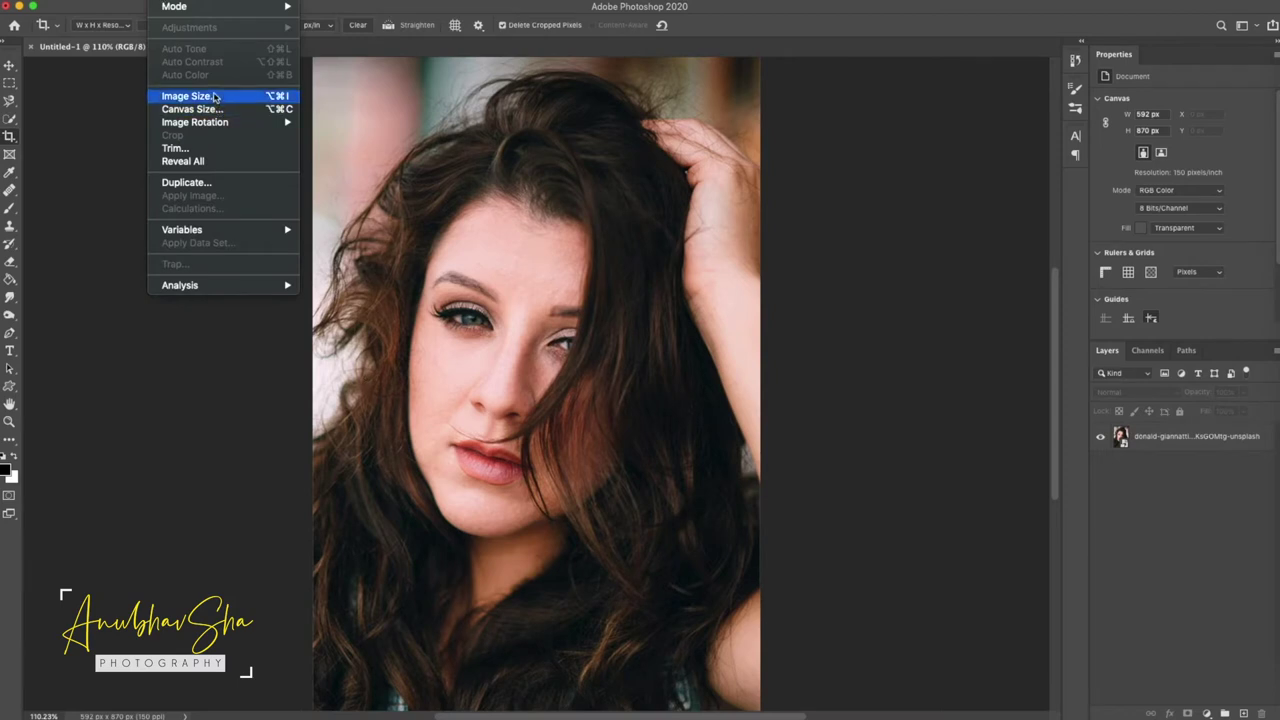
{"action": "left_click", "coordinate": [190, 96]}
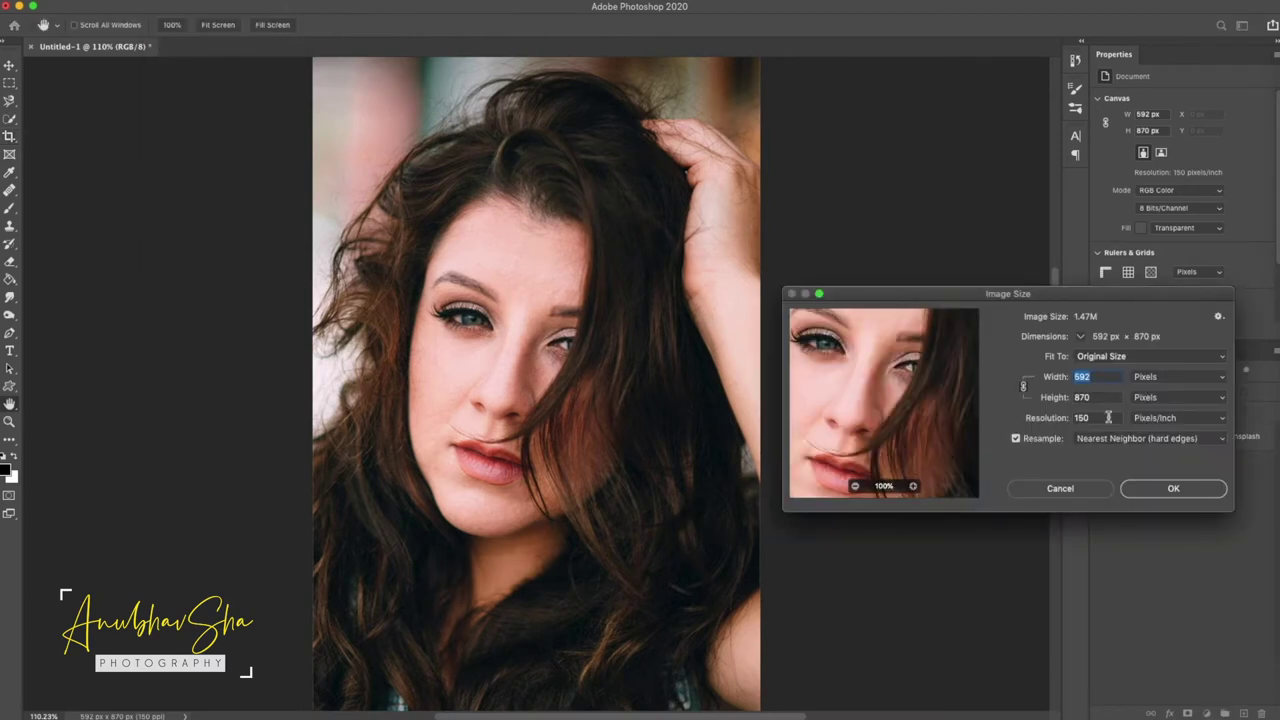
{"action": "double_click", "coordinate": [1100, 418]}
{"action": "type", "text": "300"}
{"action": "left_click", "coordinate": [1165, 486]}
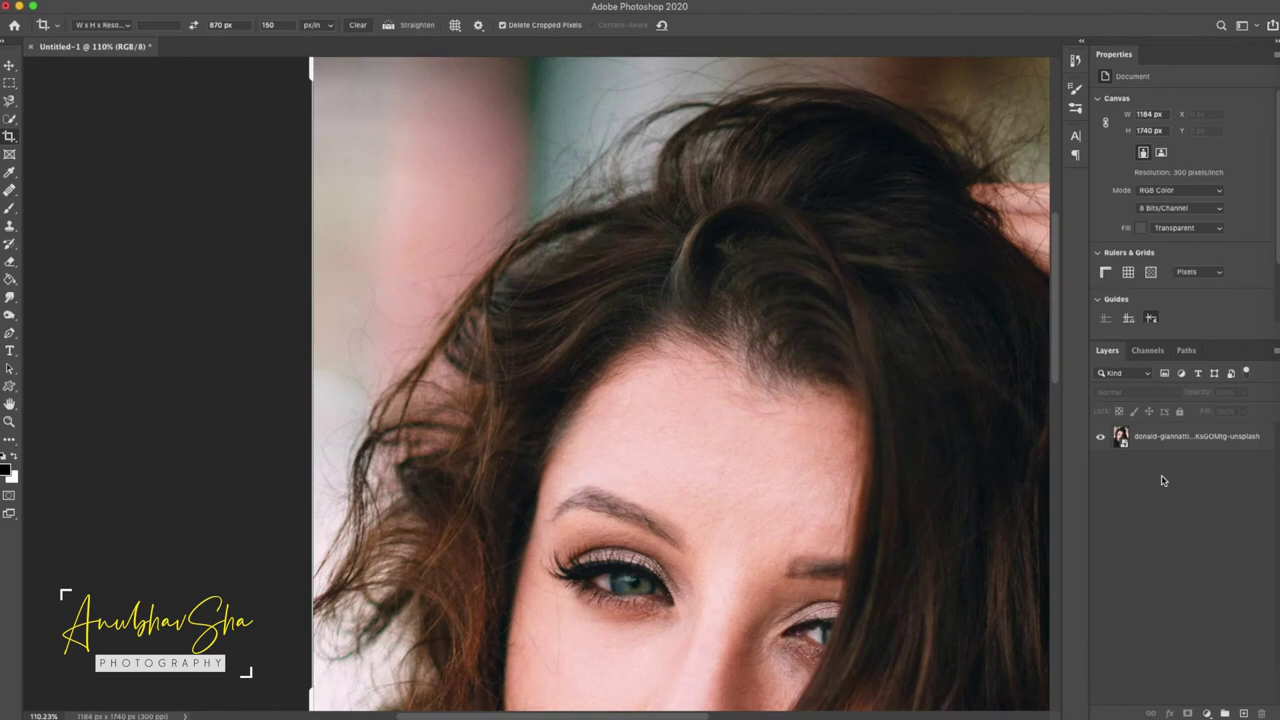
{"action": "key", "text": "super+0"}
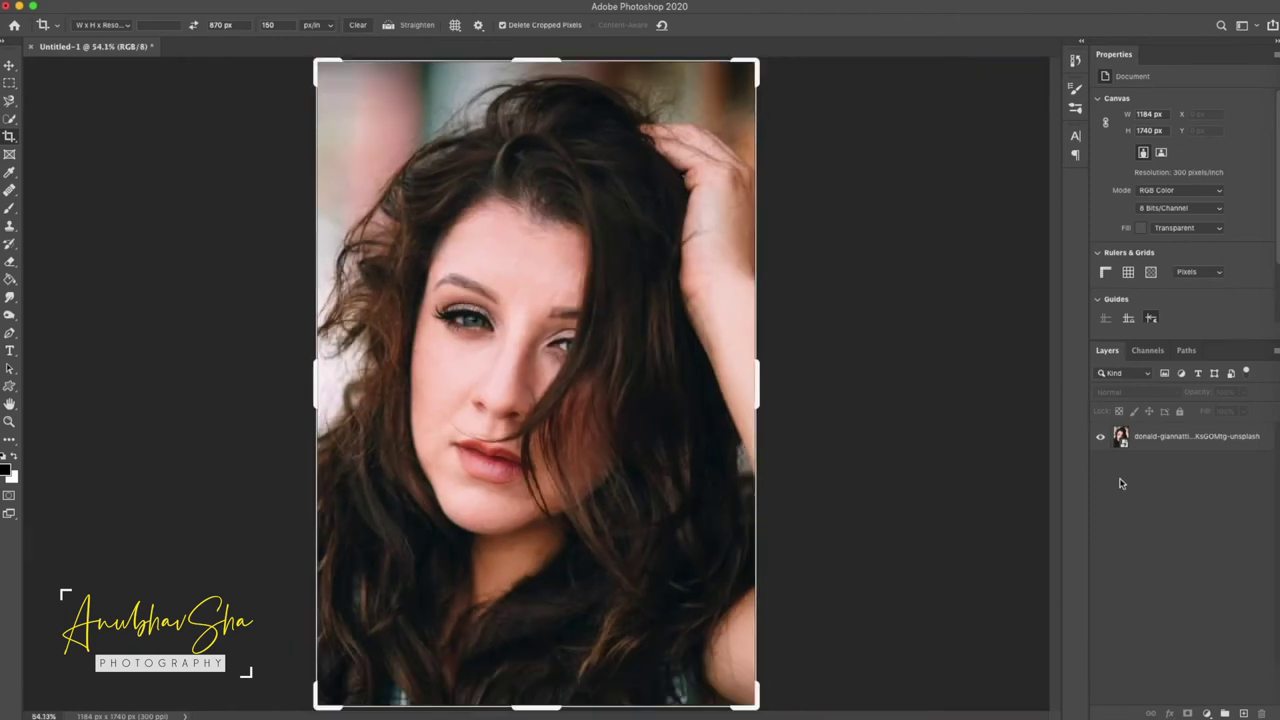
- Rename the photo layer to 'Model'
{"action": "key", "text": "v"}
{"action": "double_click", "coordinate": [1180, 438]}
{"action": "type", "text": "Model"}
{"action": "left_click", "coordinate": [1163, 505]}
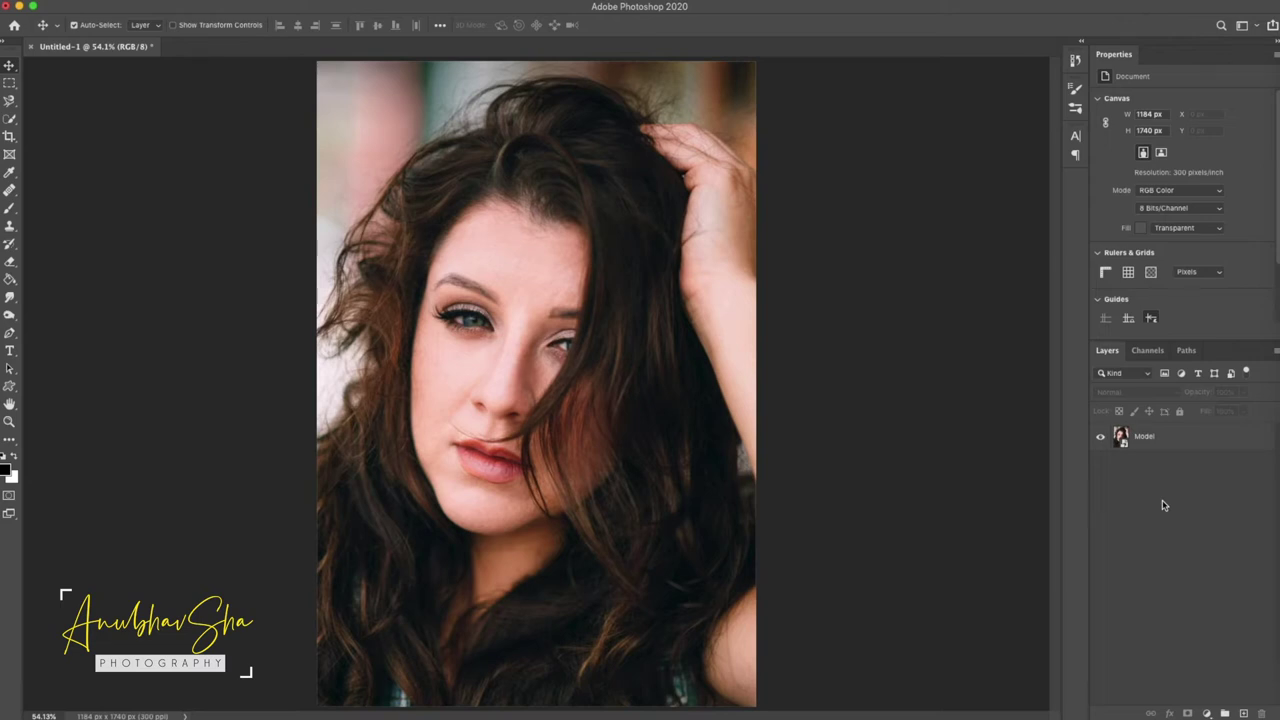
- Place the newspaper texture as a 'Newspaper' layer under Model and duplicate Model three times
{"action": "left_click_drag", "start_coordinate": [1163, 505], "coordinate": [550, 352]}
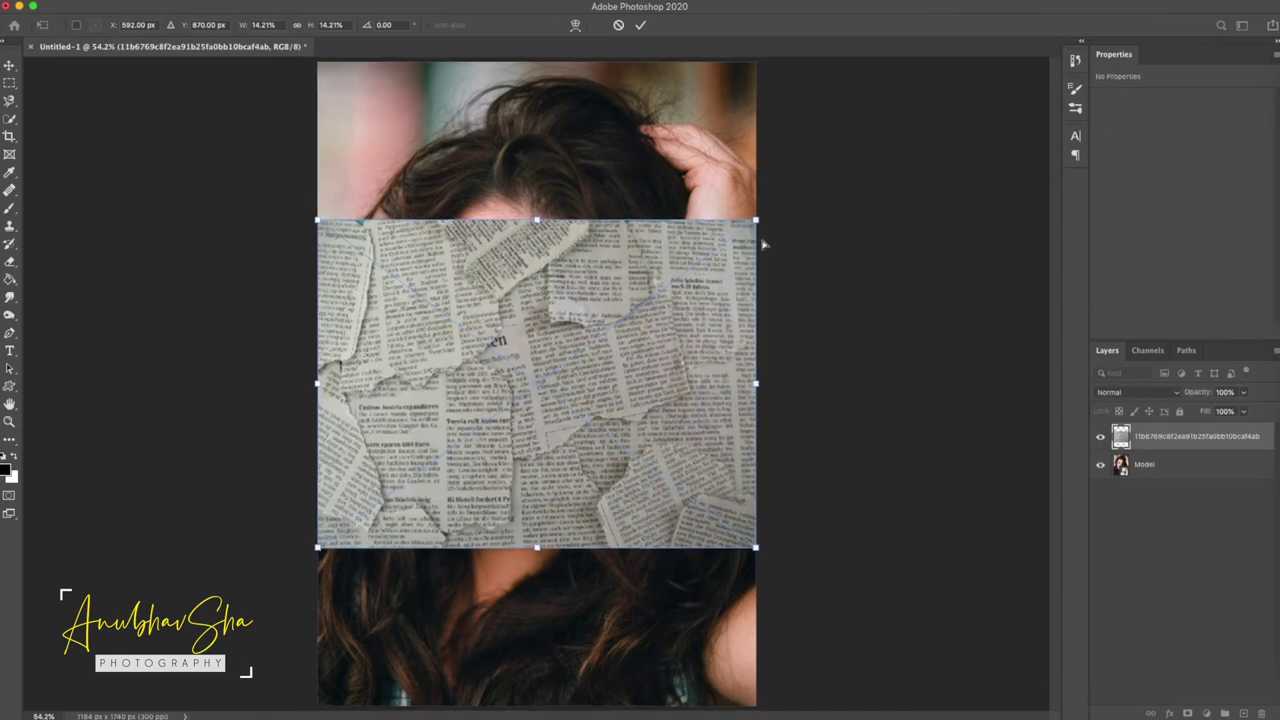
{"action": "key", "text": "super+minus"}
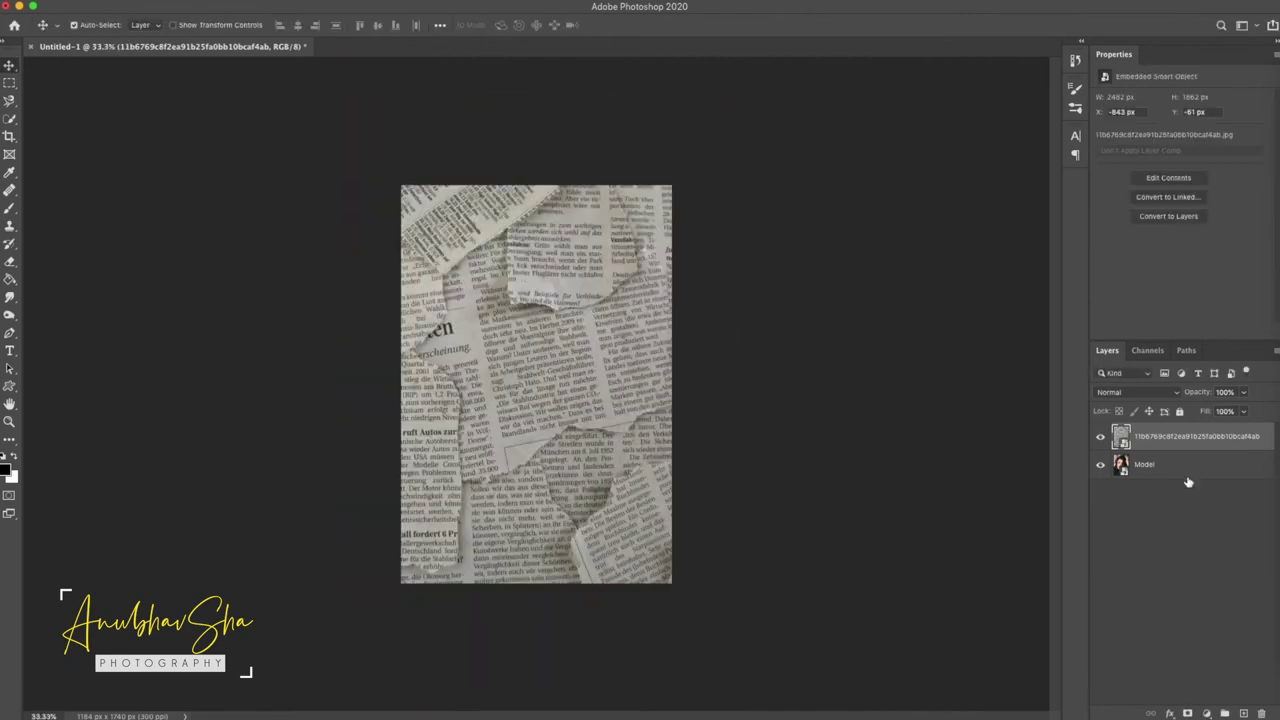
{"action": "left_click_drag", "start_coordinate": [1170, 440], "coordinate": [1165, 486]}
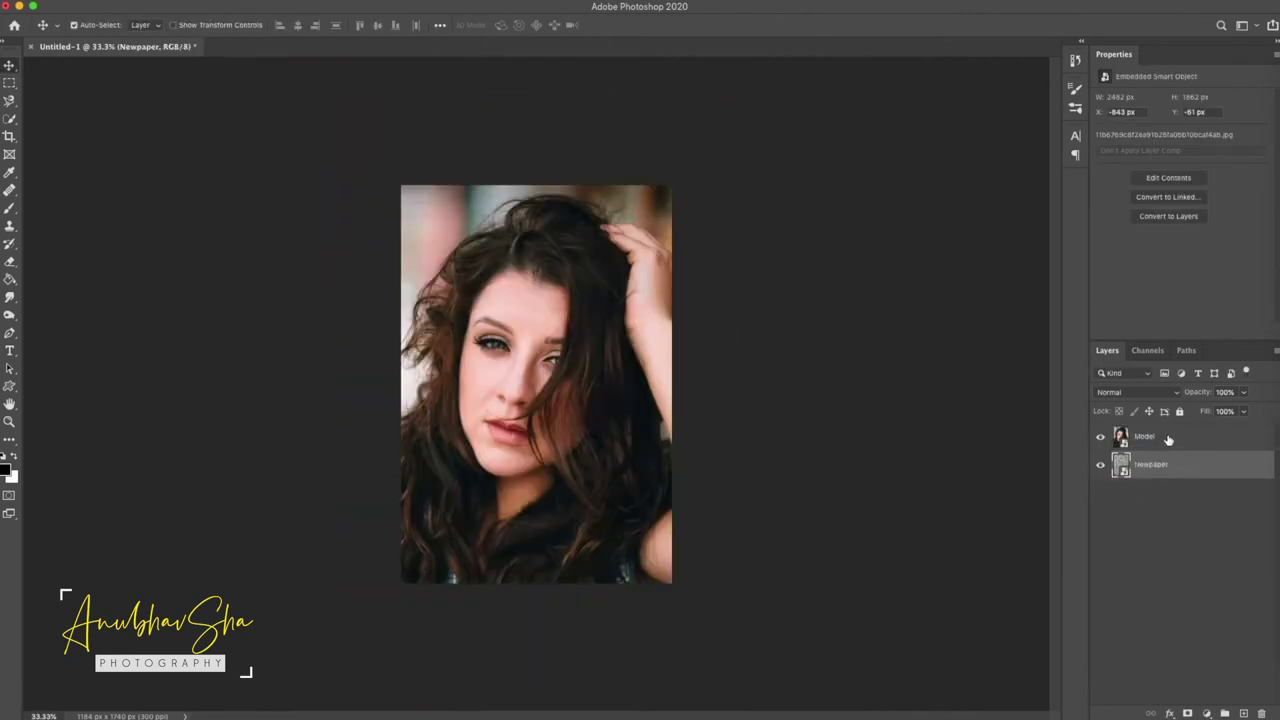
{"action": "left_click", "coordinate": [1168, 440]}
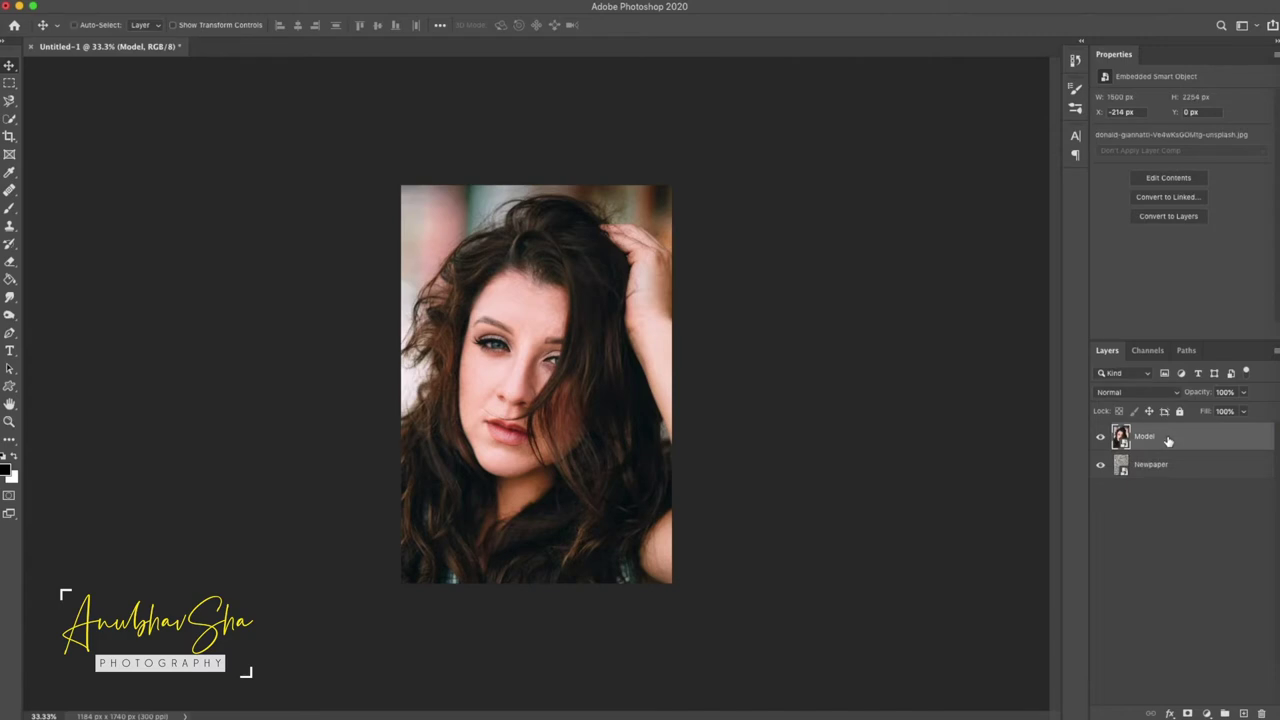
{"action": "key", "text": "super+j"}
{"action": "key", "text": "super+j"}
{"action": "key", "text": "super+j"}
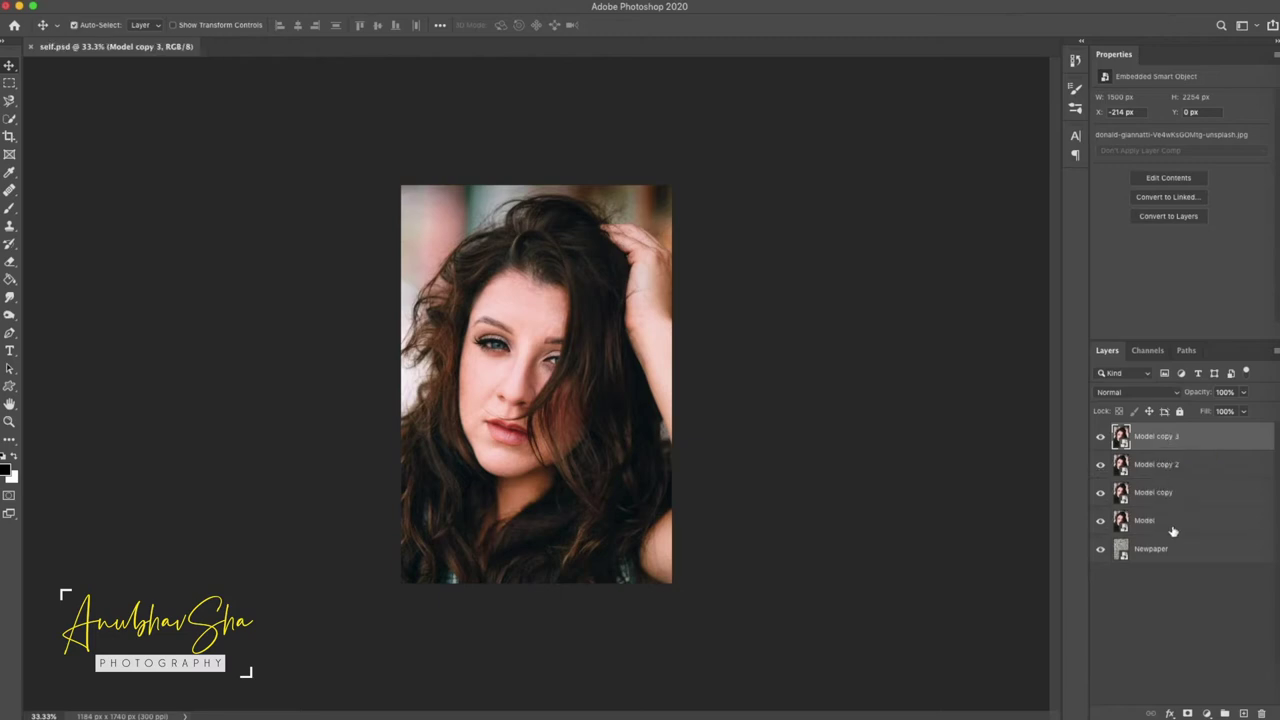
- Convert the original Model layer into a smart object, then nest it in another smart object
{"action": "left_click", "coordinate": [1182, 528]}
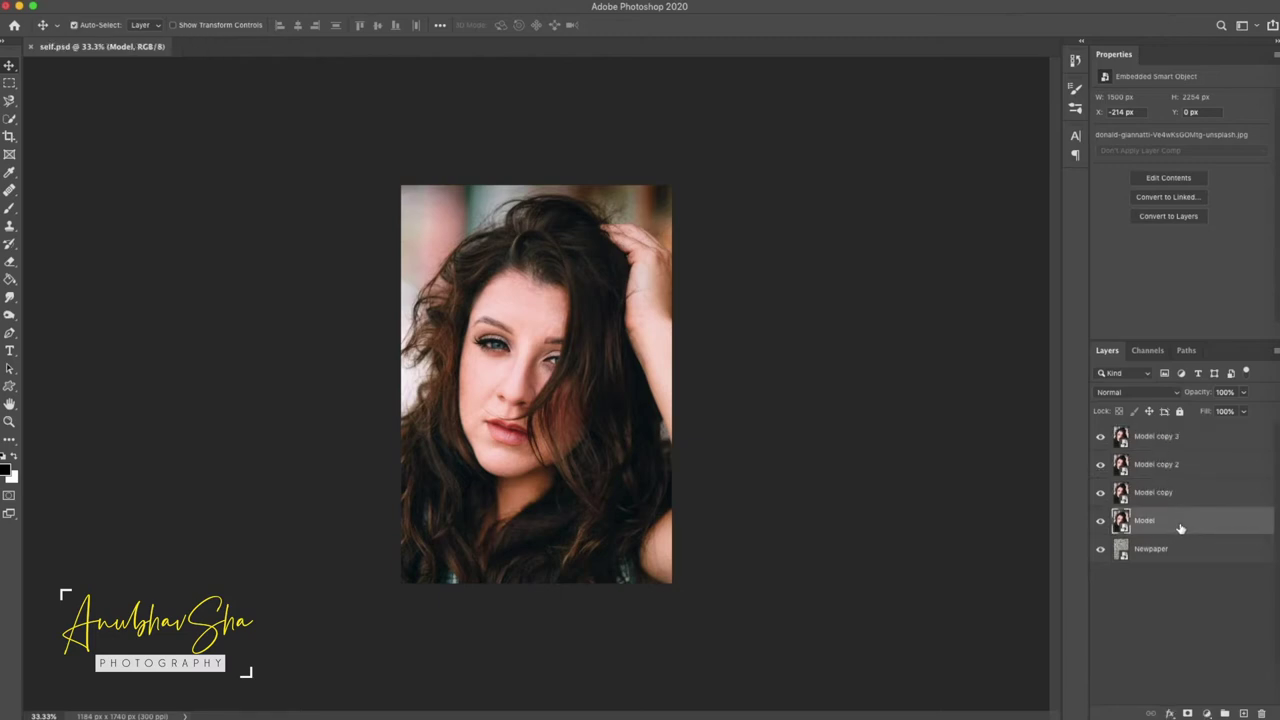
{"action": "right_click", "coordinate": [1180, 528]}
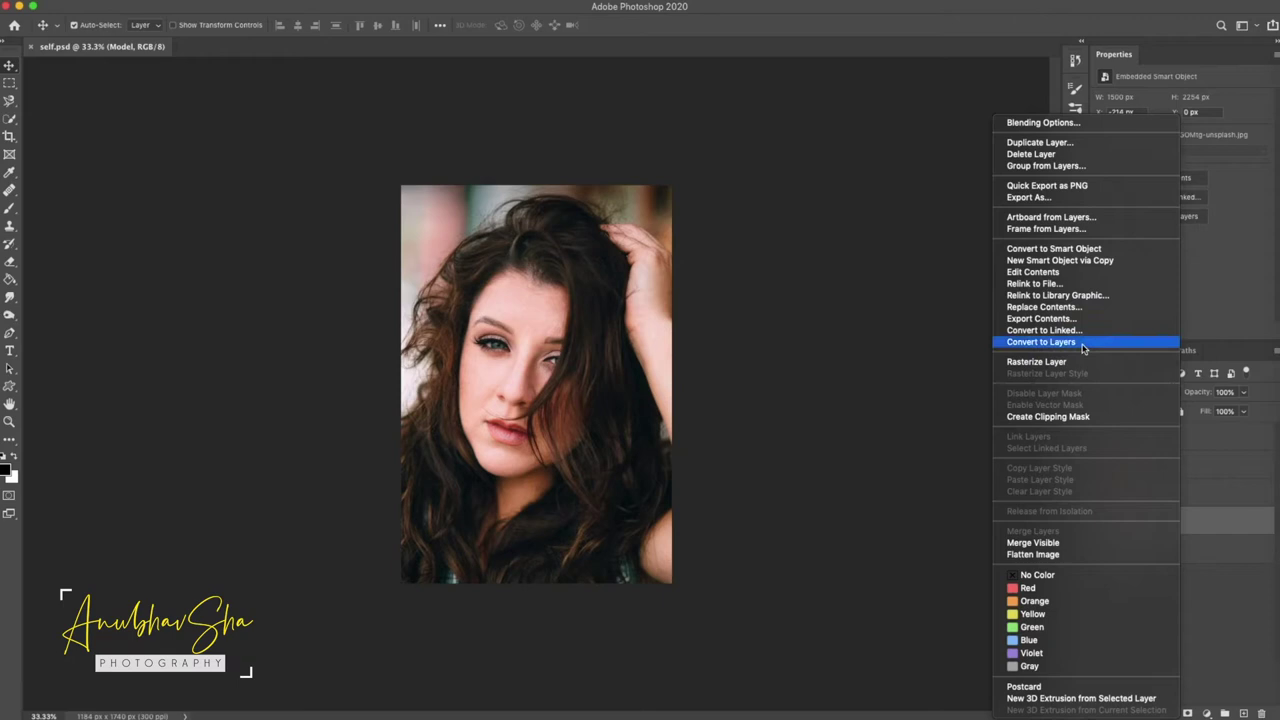
{"action": "left_click", "coordinate": [1090, 250]}
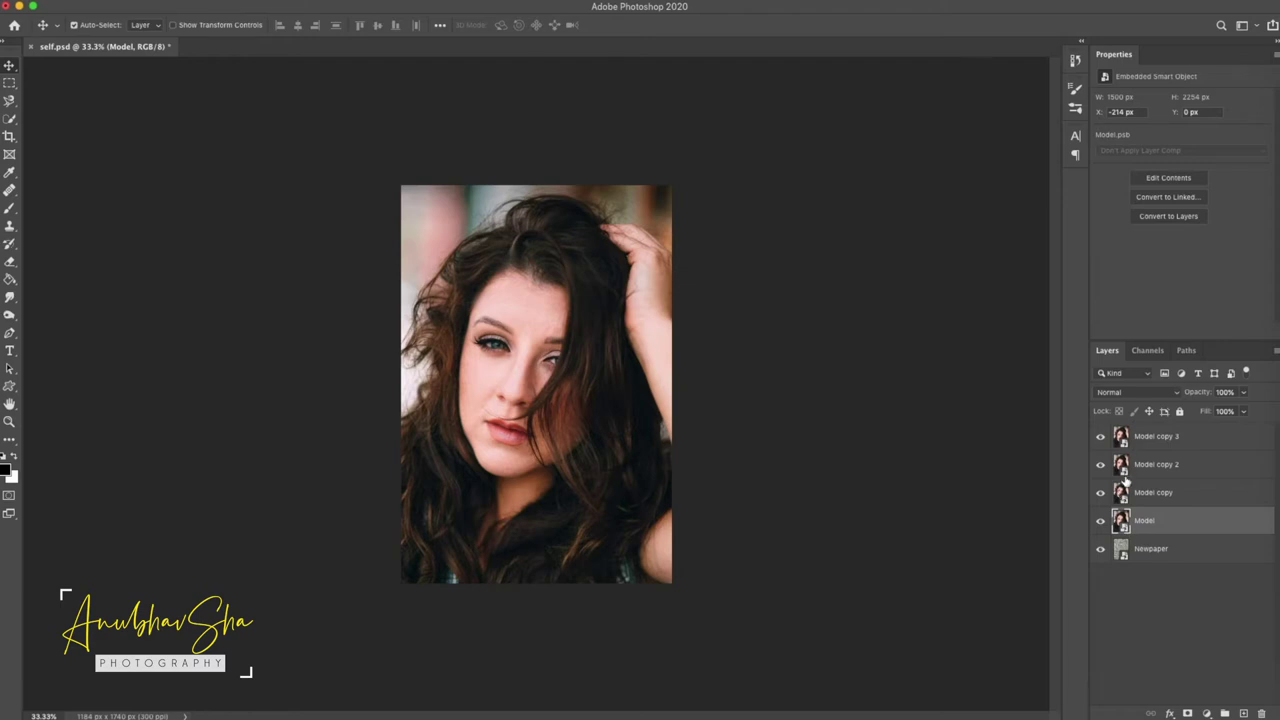
{"action": "right_click", "coordinate": [1177, 530]}
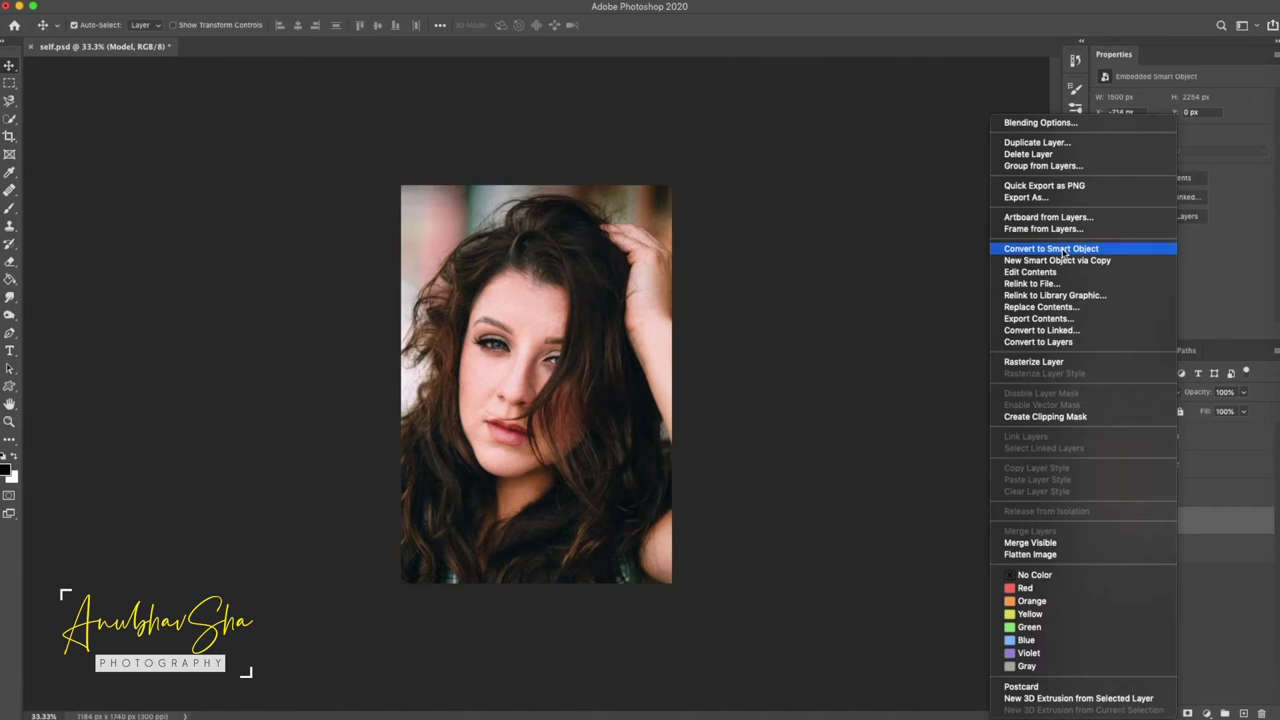
{"action": "left_click", "coordinate": [1063, 249]}
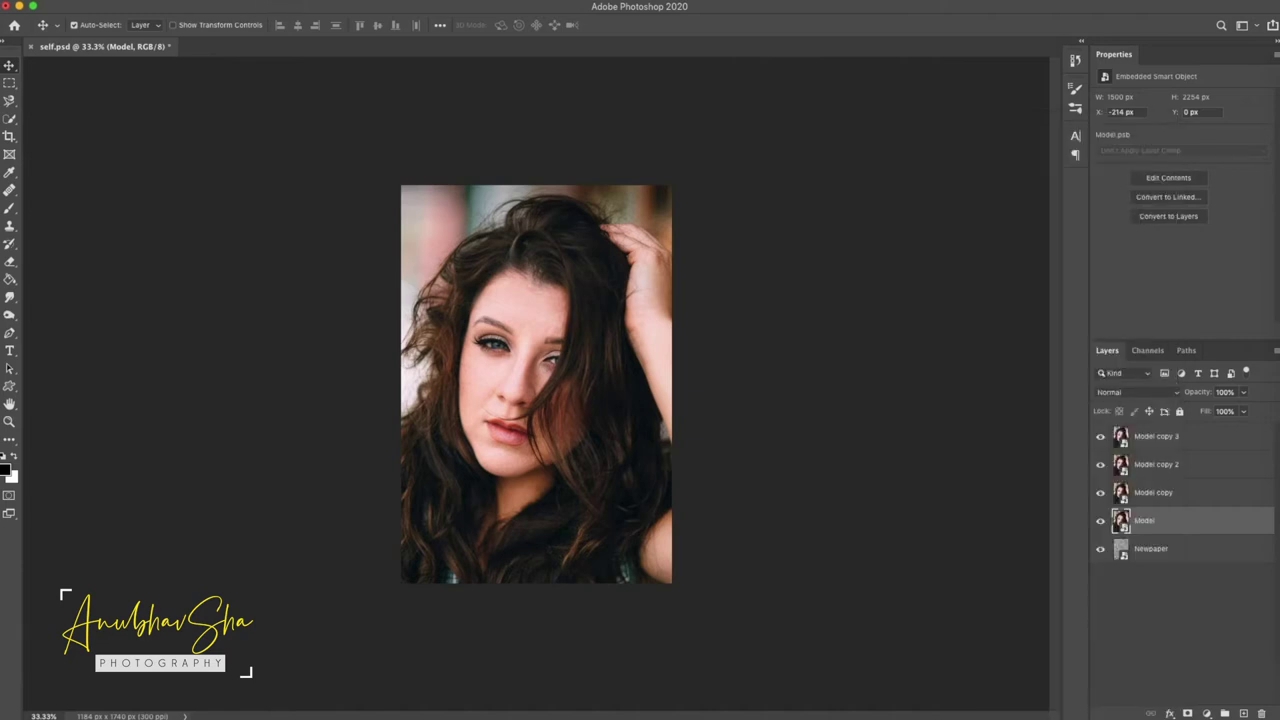
{"action": "left_click", "coordinate": [331, 49]}
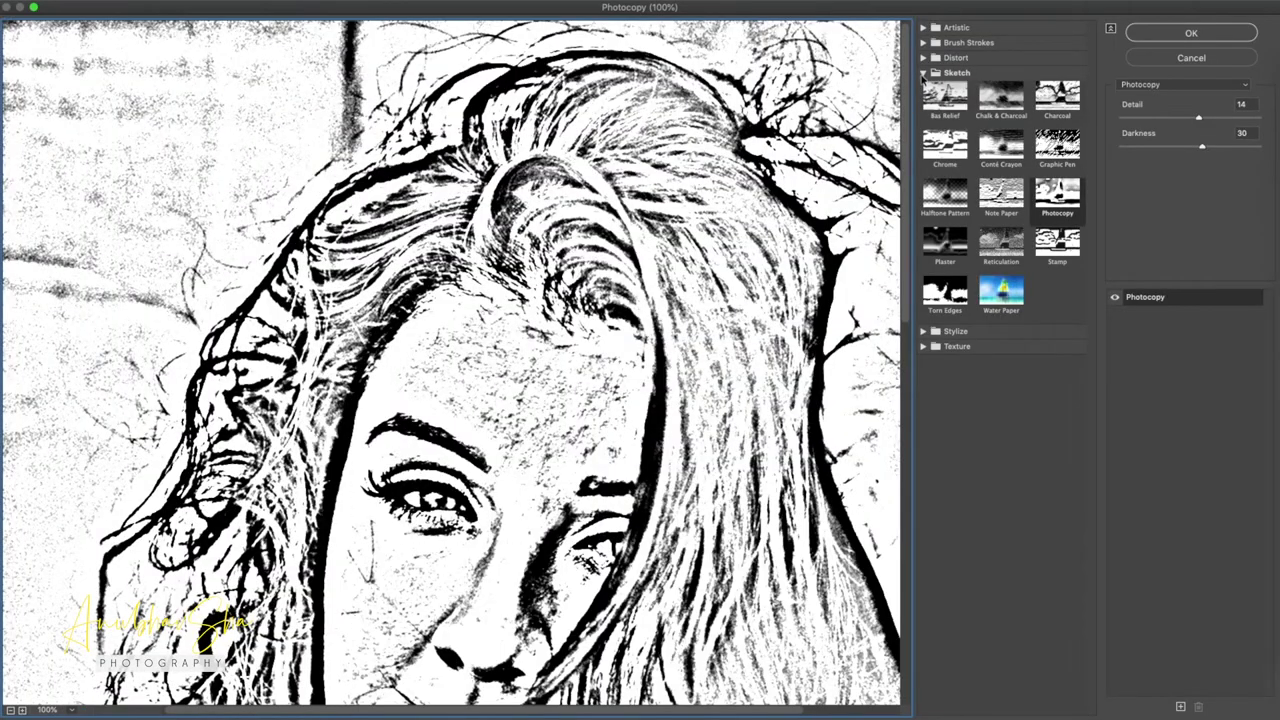
- Apply the Sketch > Photocopy filter to Model with Detail 14 and Darkness 30
{"action": "left_click", "coordinate": [1050, 196]}
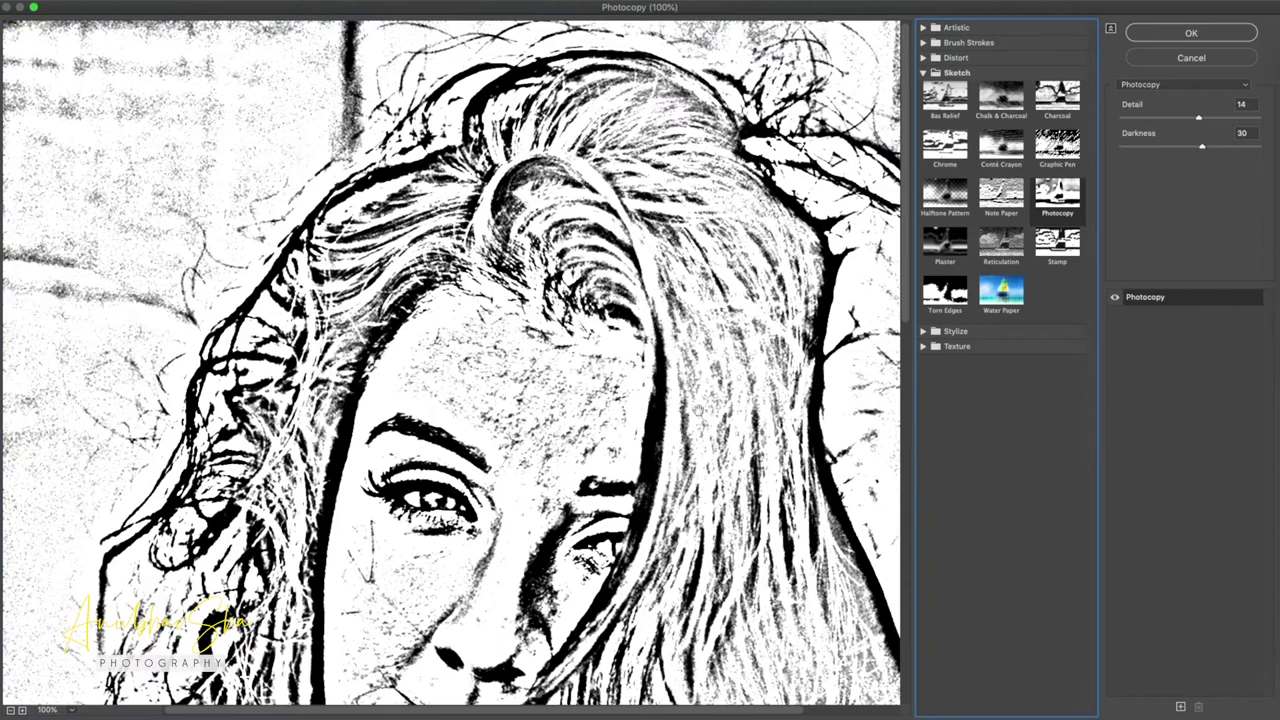
{"action": "key", "text": "super+0"}
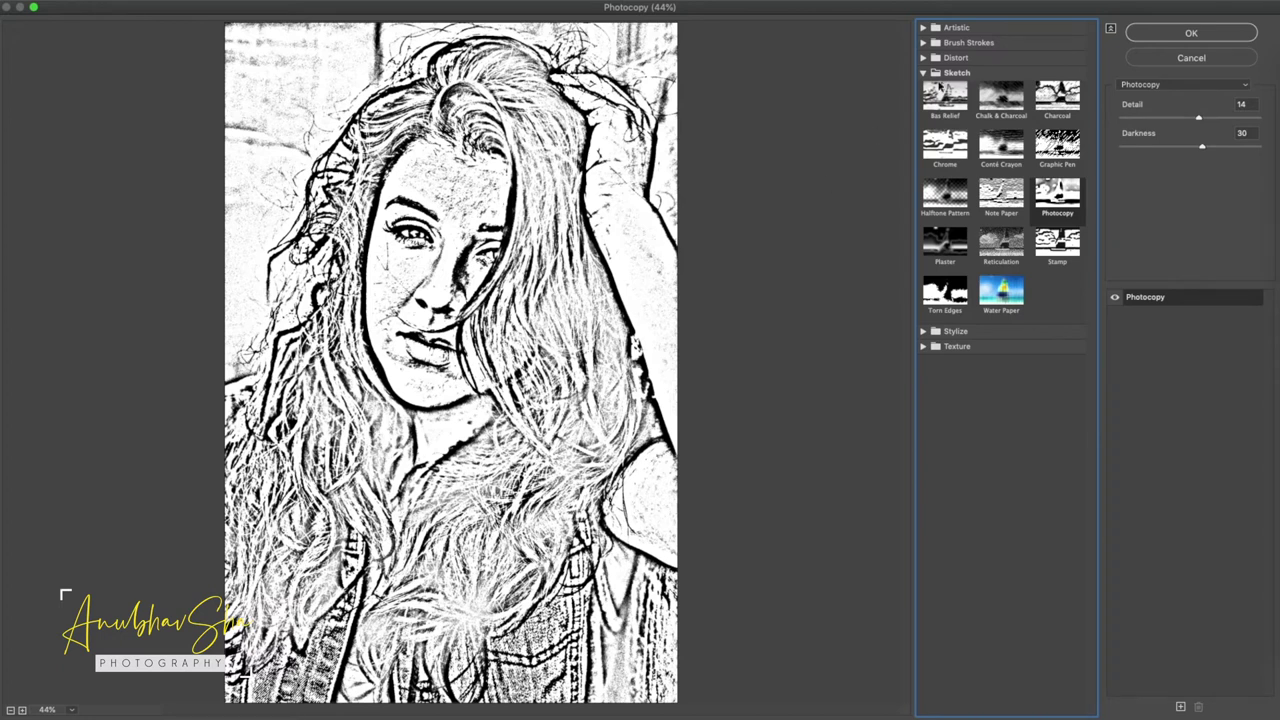
{"action": "left_click", "coordinate": [1135, 118]}
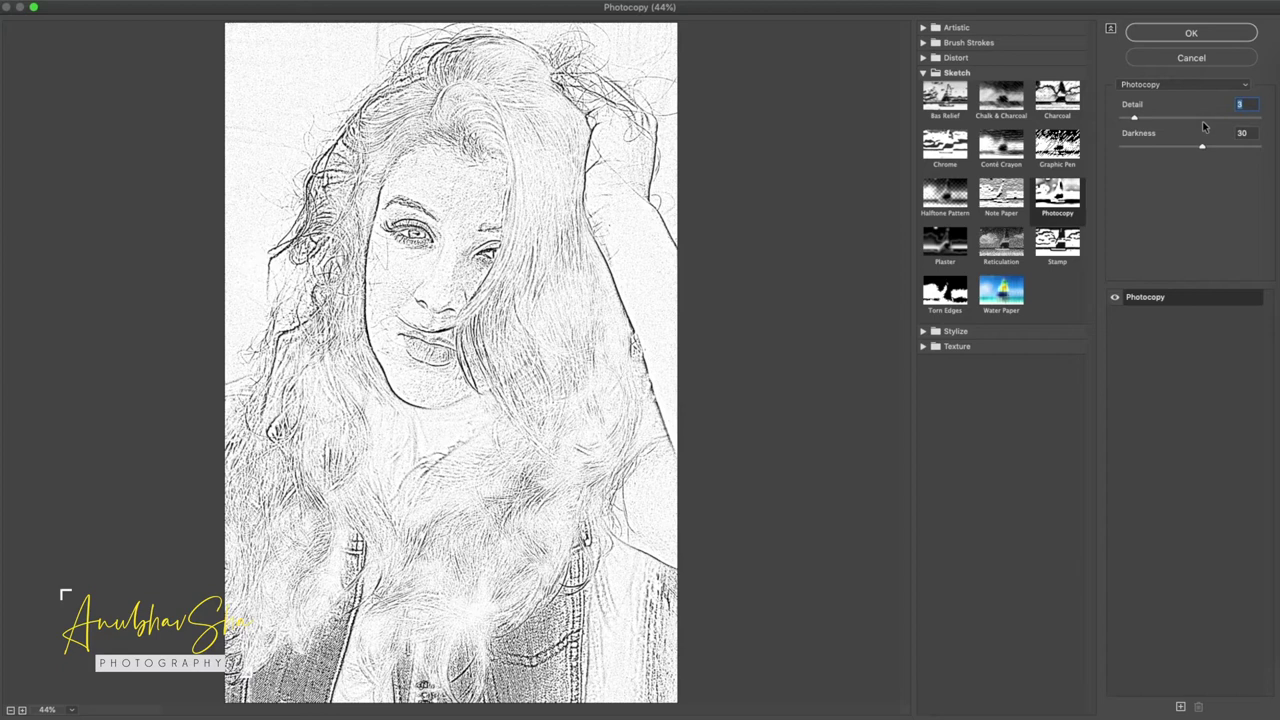
{"action": "type", "text": "14"}
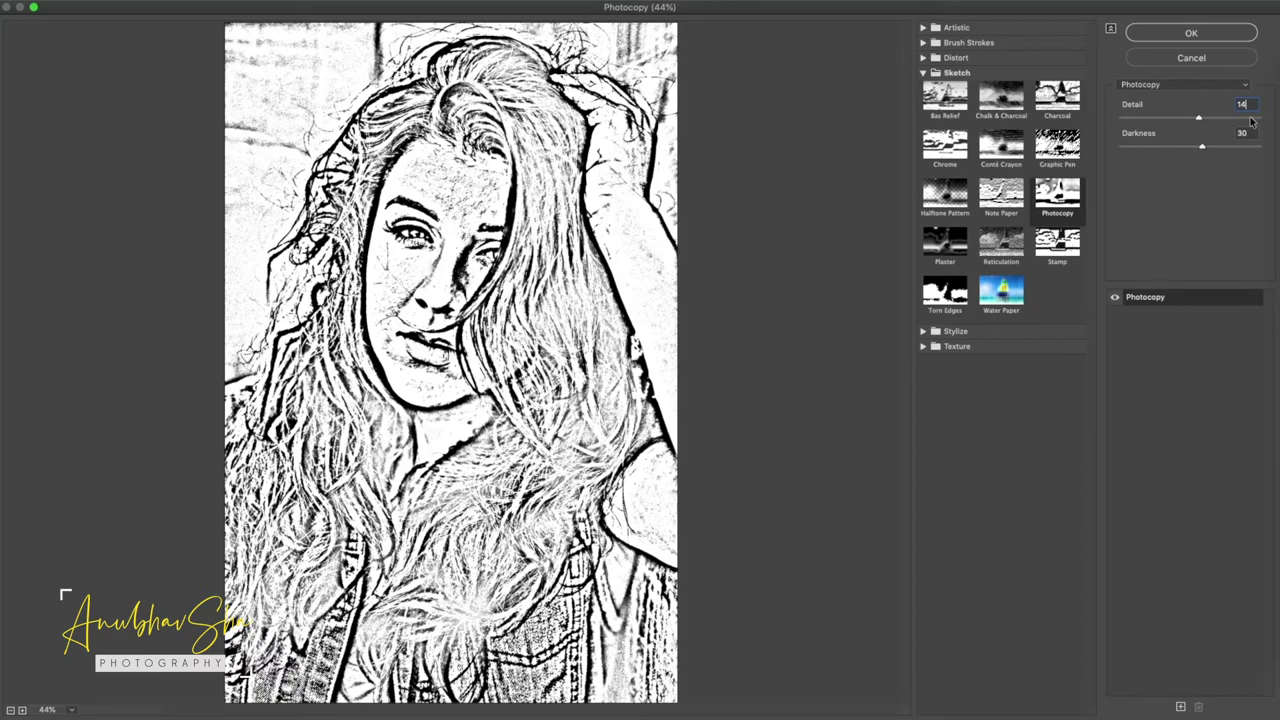
{"action": "left_click", "coordinate": [1191, 33]}
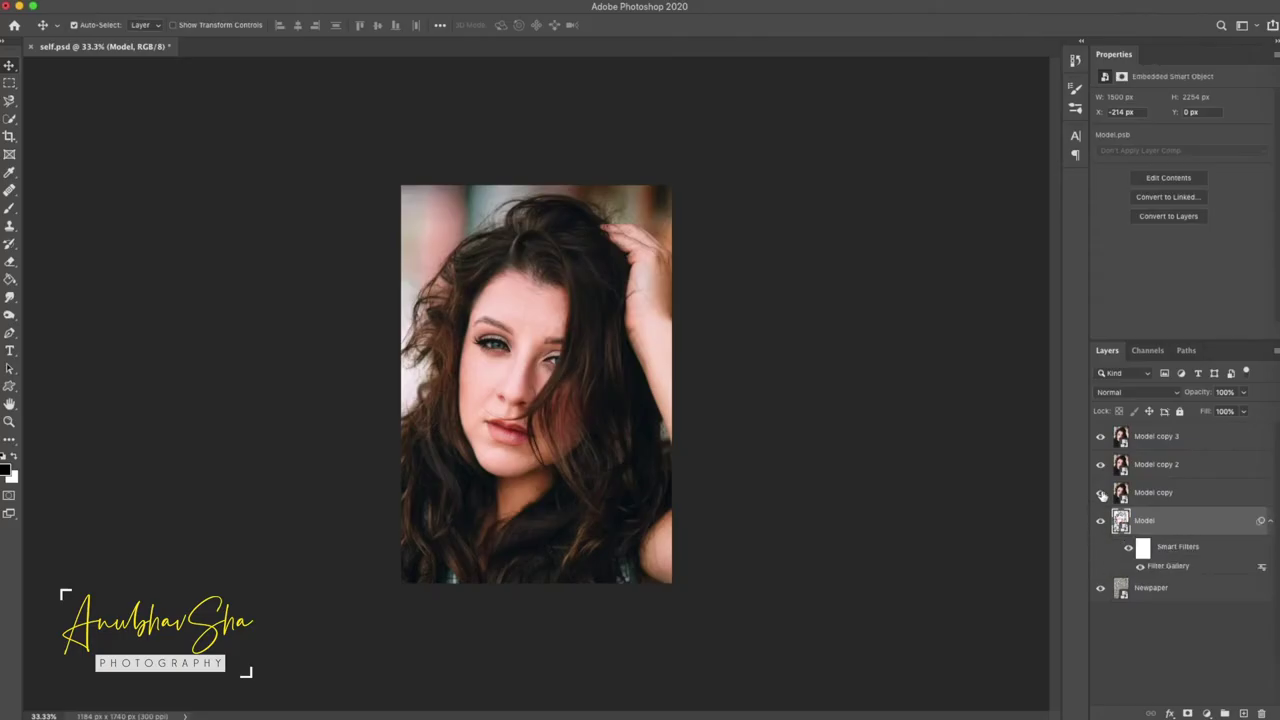
- Hide Model copy 2 and copy 3, and set Model's blend mode to Multiply
{"action": "left_click", "coordinate": [1101, 465]}
{"action": "left_click", "coordinate": [1101, 437]}
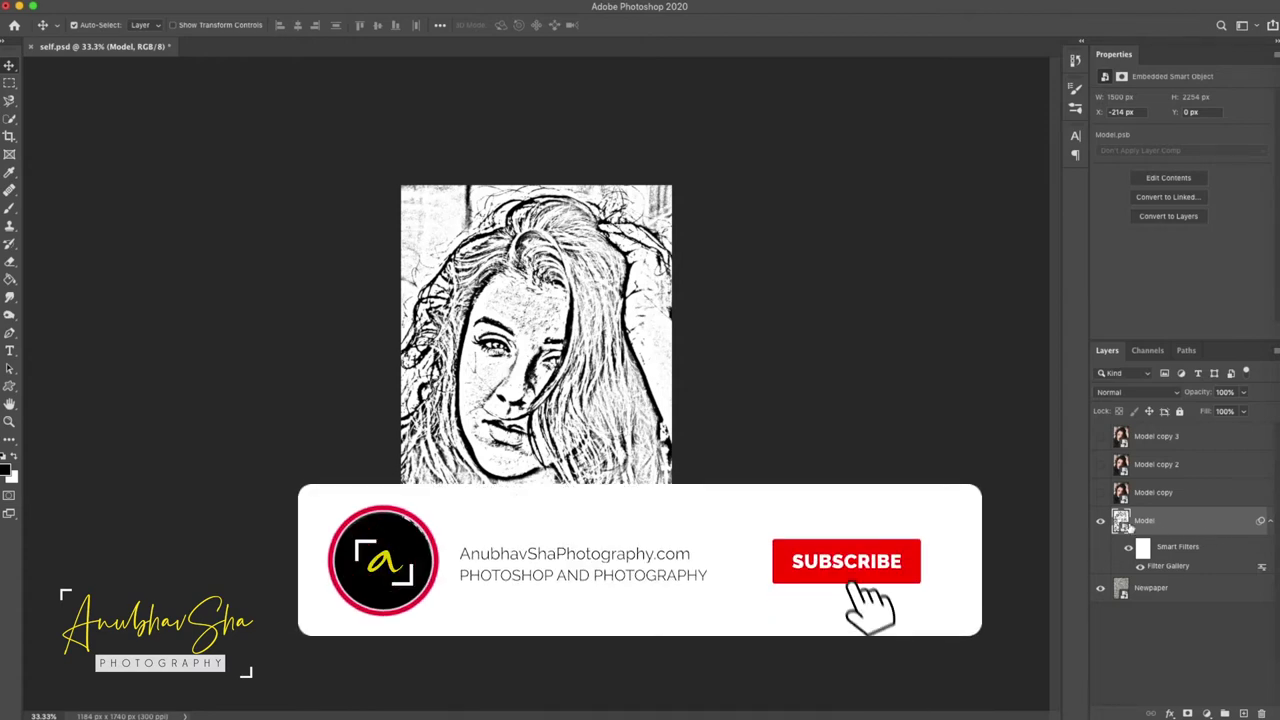
{"action": "left_click", "coordinate": [1121, 393]}
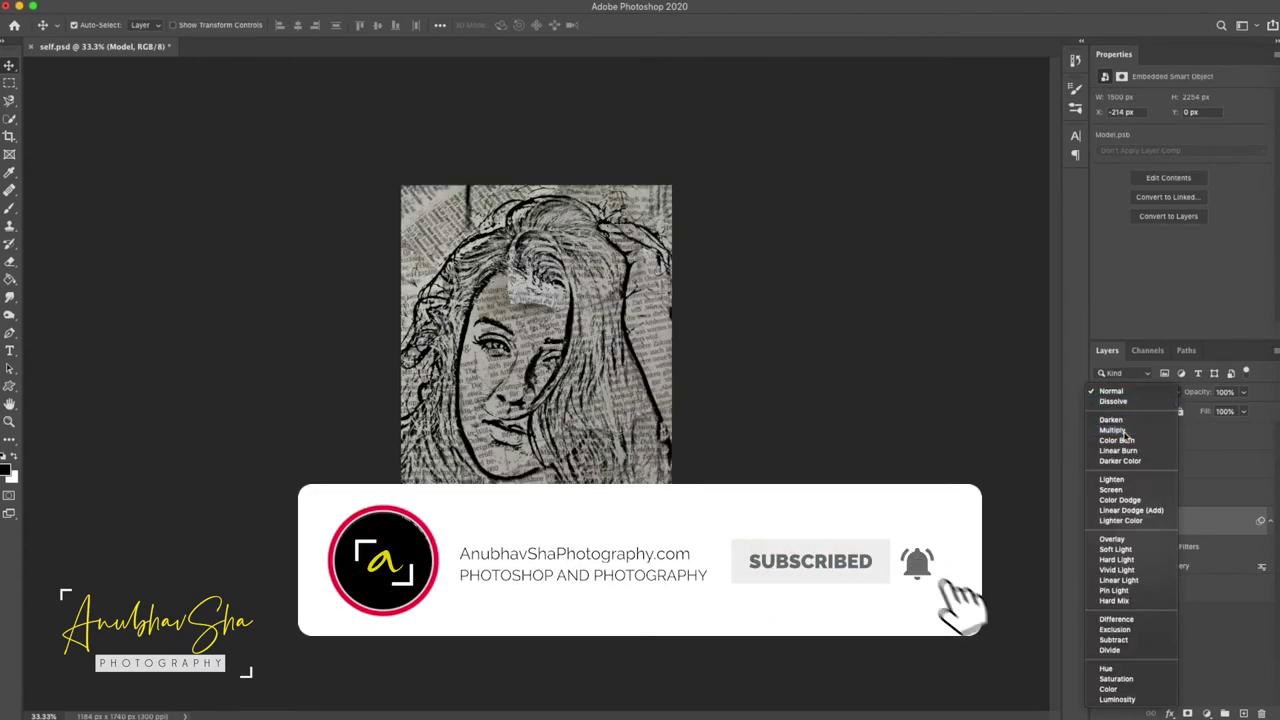
{"action": "left_click", "coordinate": [1112, 430]}
{"action": "key", "text": "super+plus"}
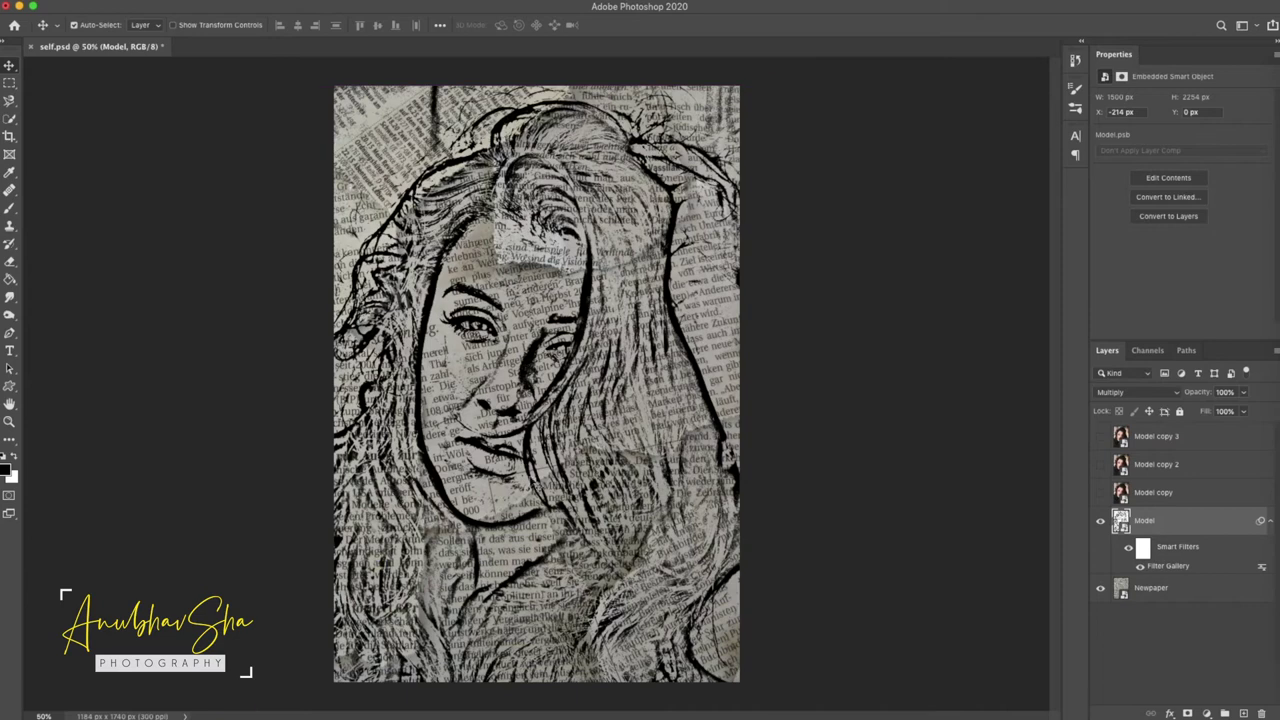
- Show the Model copy layer again and convert it to a smart object
{"action": "left_click", "coordinate": [1190, 494]}
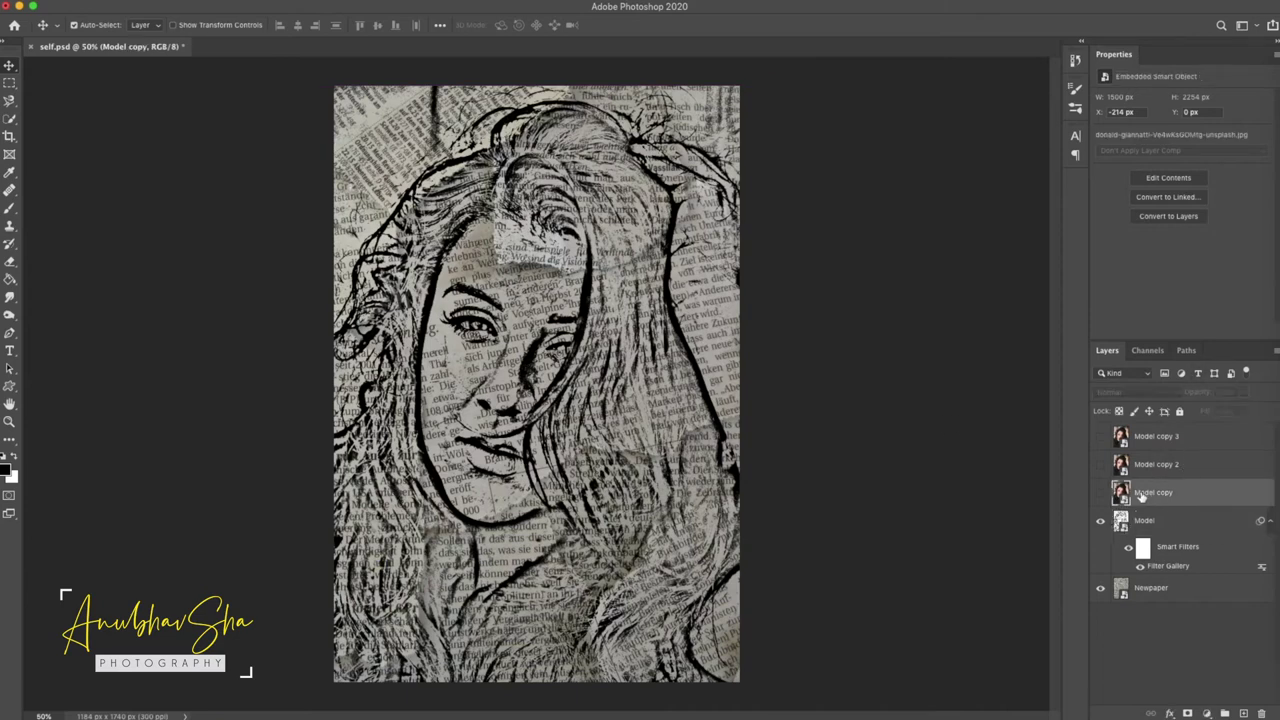
{"action": "left_click", "coordinate": [1101, 495]}
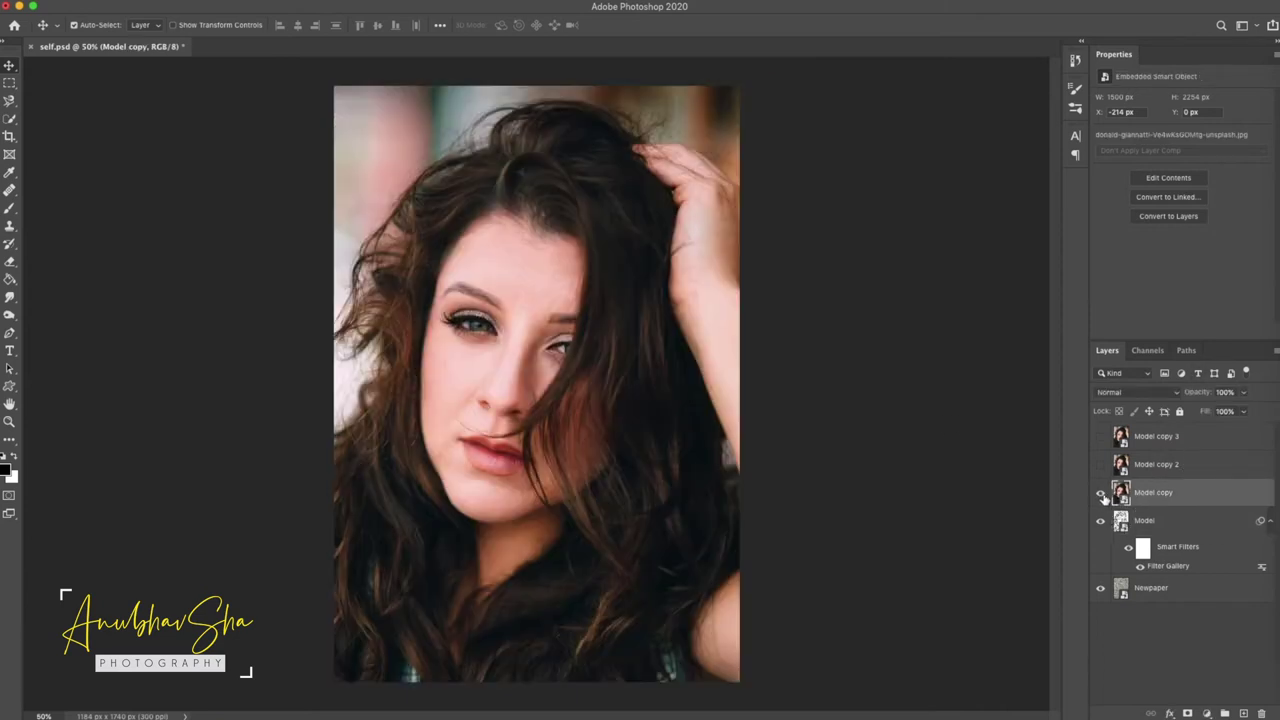
{"action": "right_click", "coordinate": [1207, 497]}
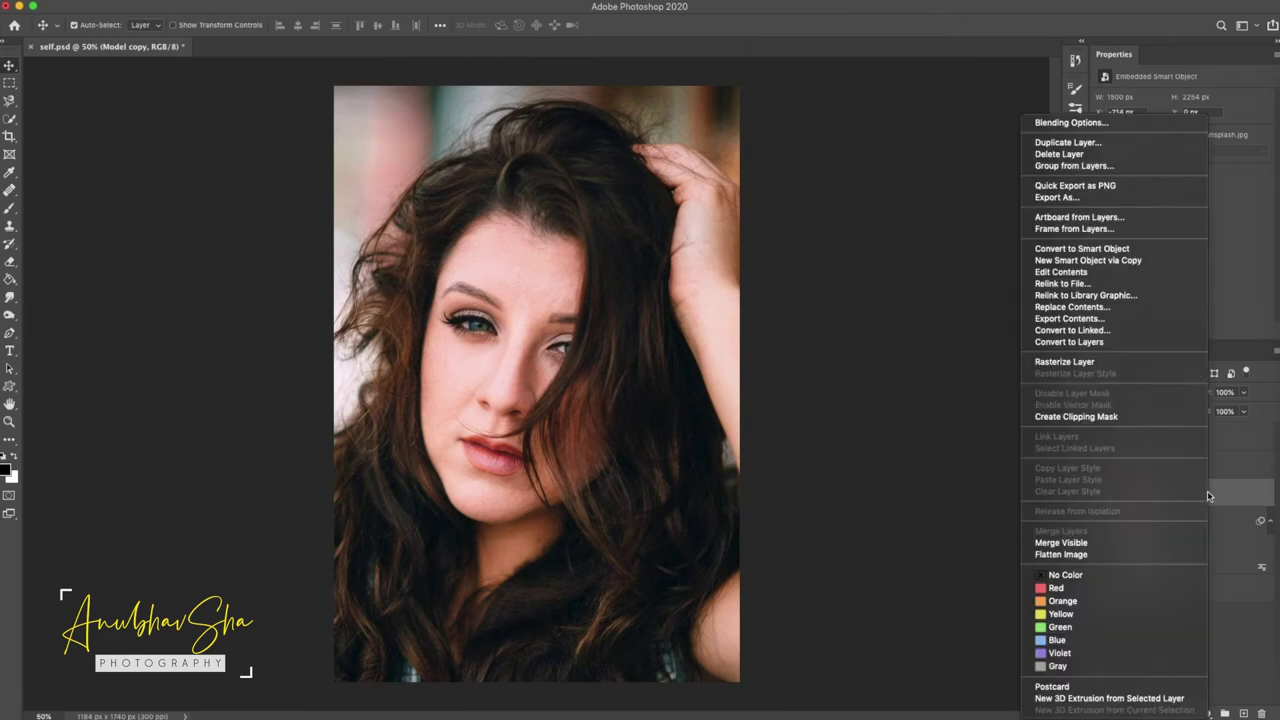
{"action": "left_click", "coordinate": [1095, 249]}
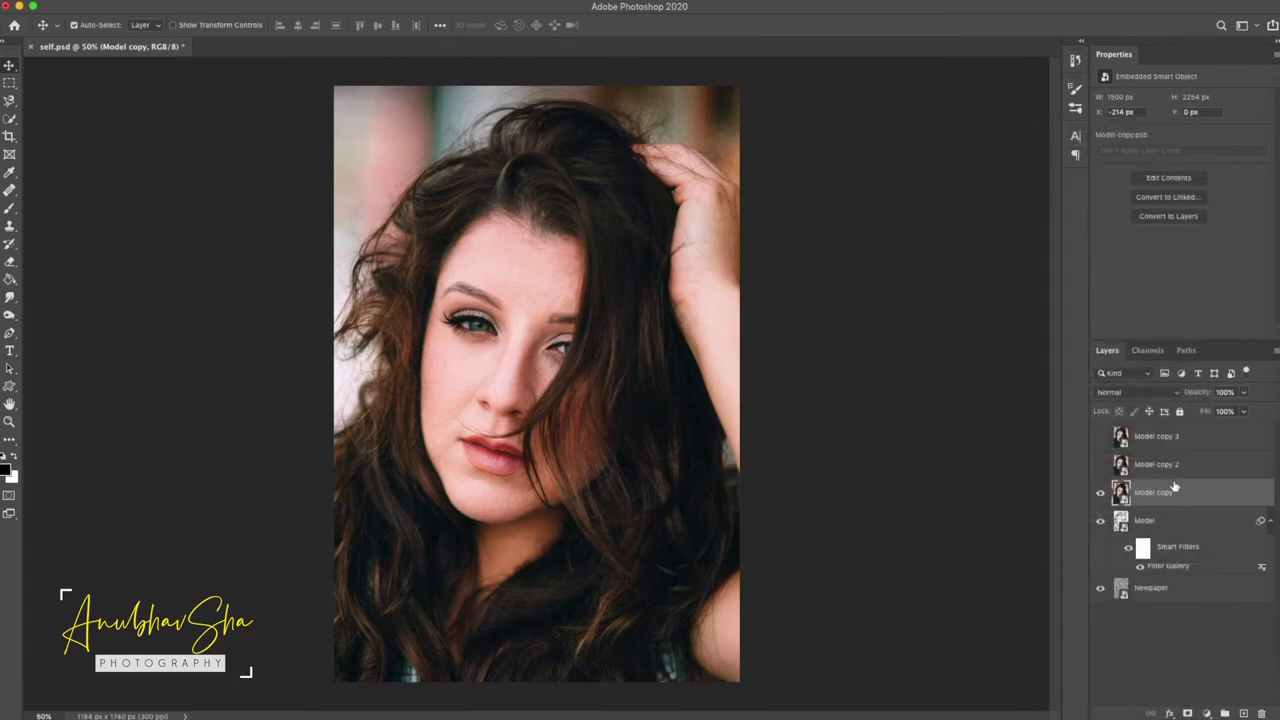
- Give Model copy a Photocopy filter with Detail about 21 and Darkness 3
{"action": "left_click", "coordinate": [323, 2]}
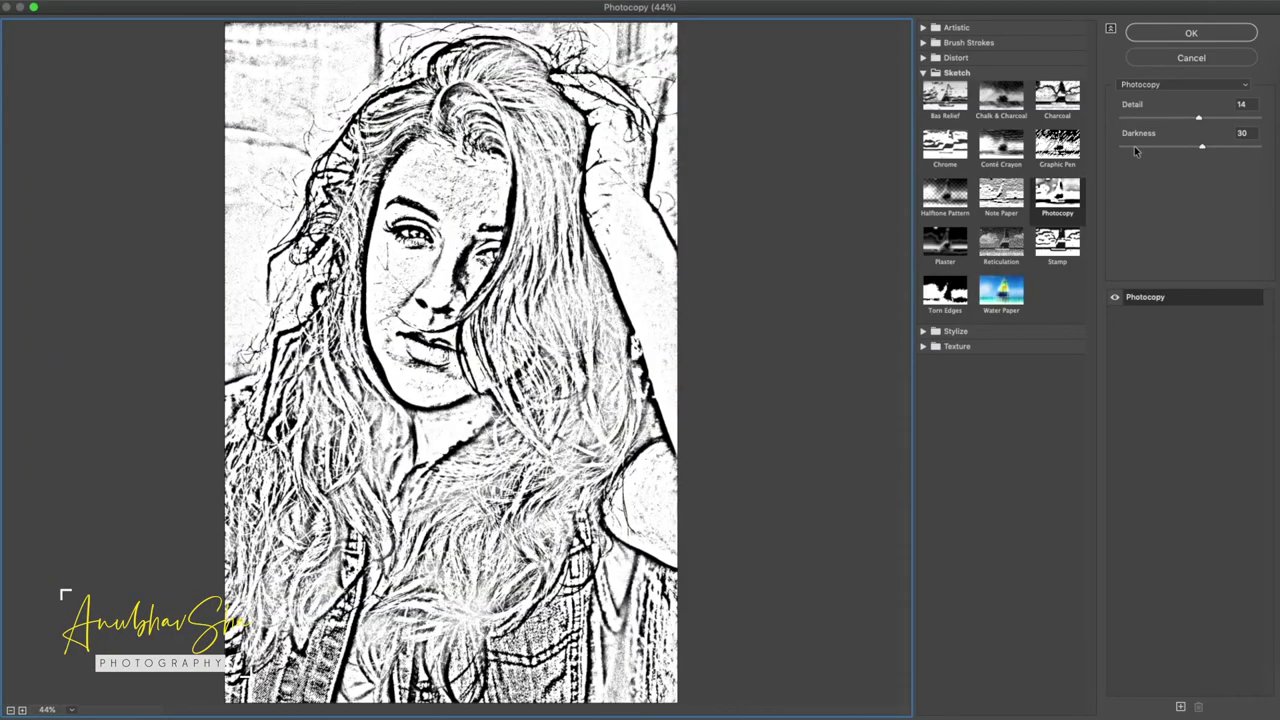
{"action": "left_click_drag", "start_coordinate": [1134, 146], "coordinate": [1119, 150]}
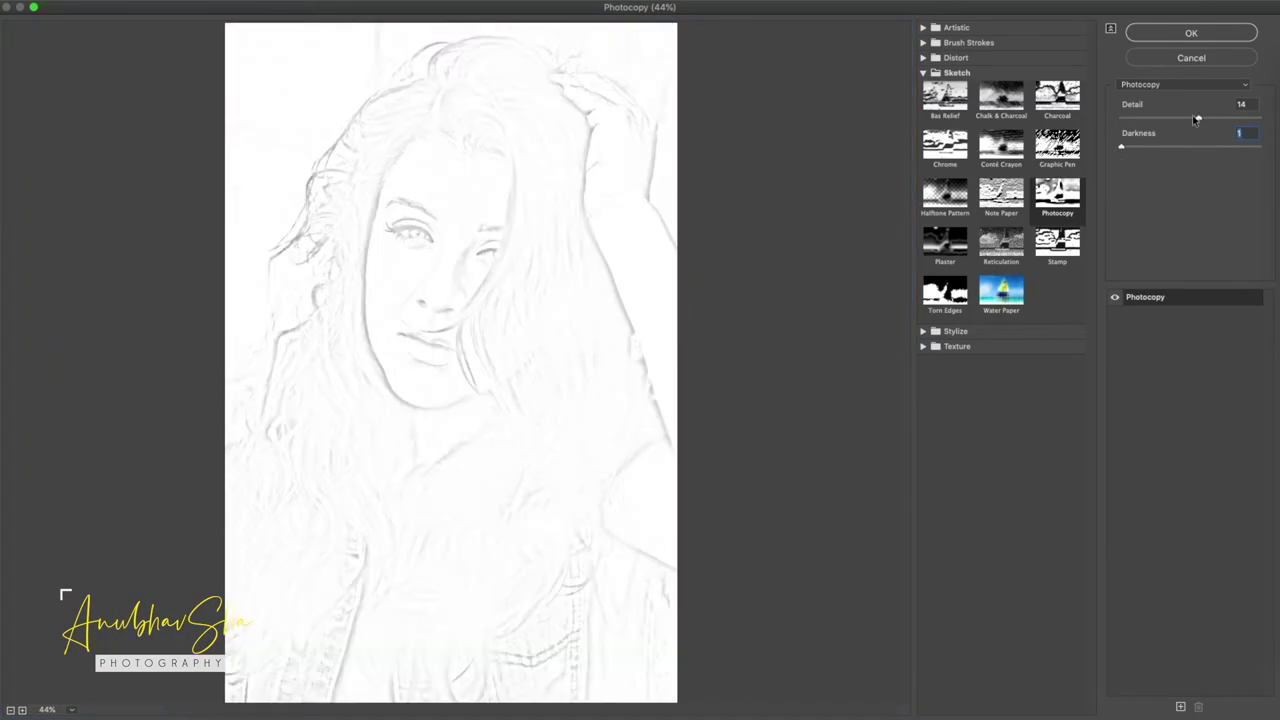
{"action": "left_click_drag", "start_coordinate": [1222, 118], "coordinate": [1234, 116]}
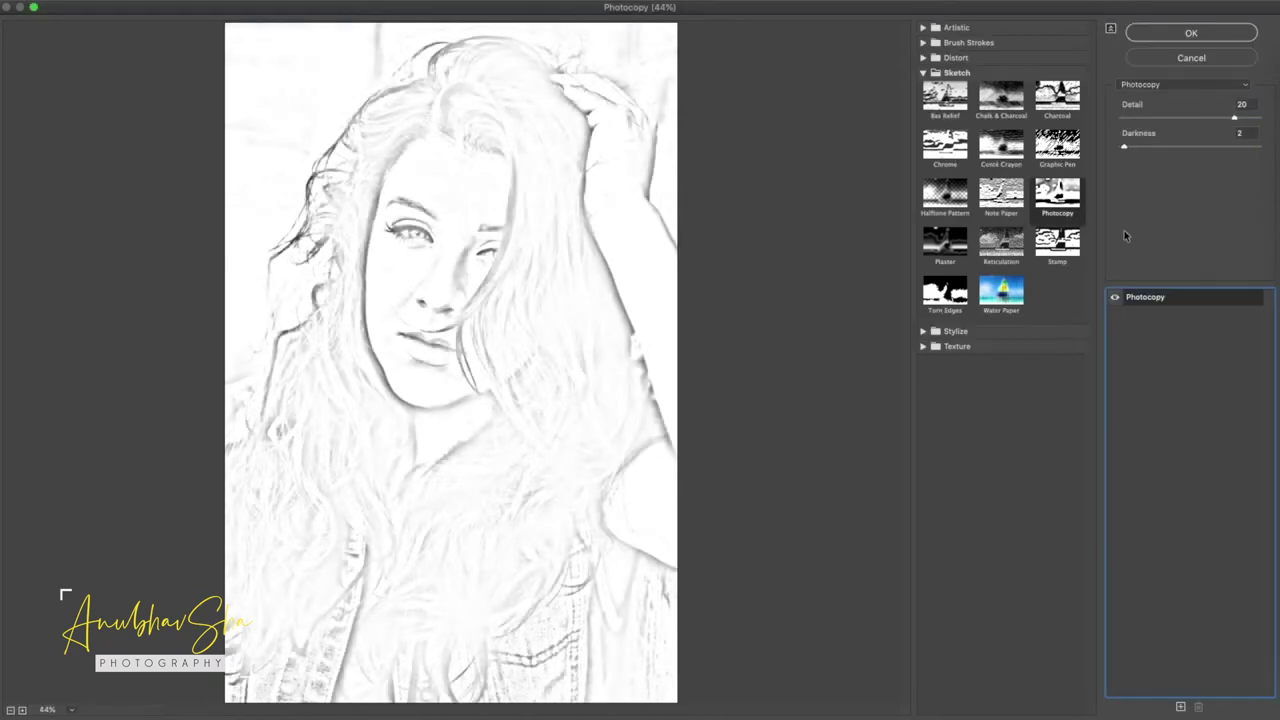
{"action": "left_click", "coordinate": [1125, 148]}
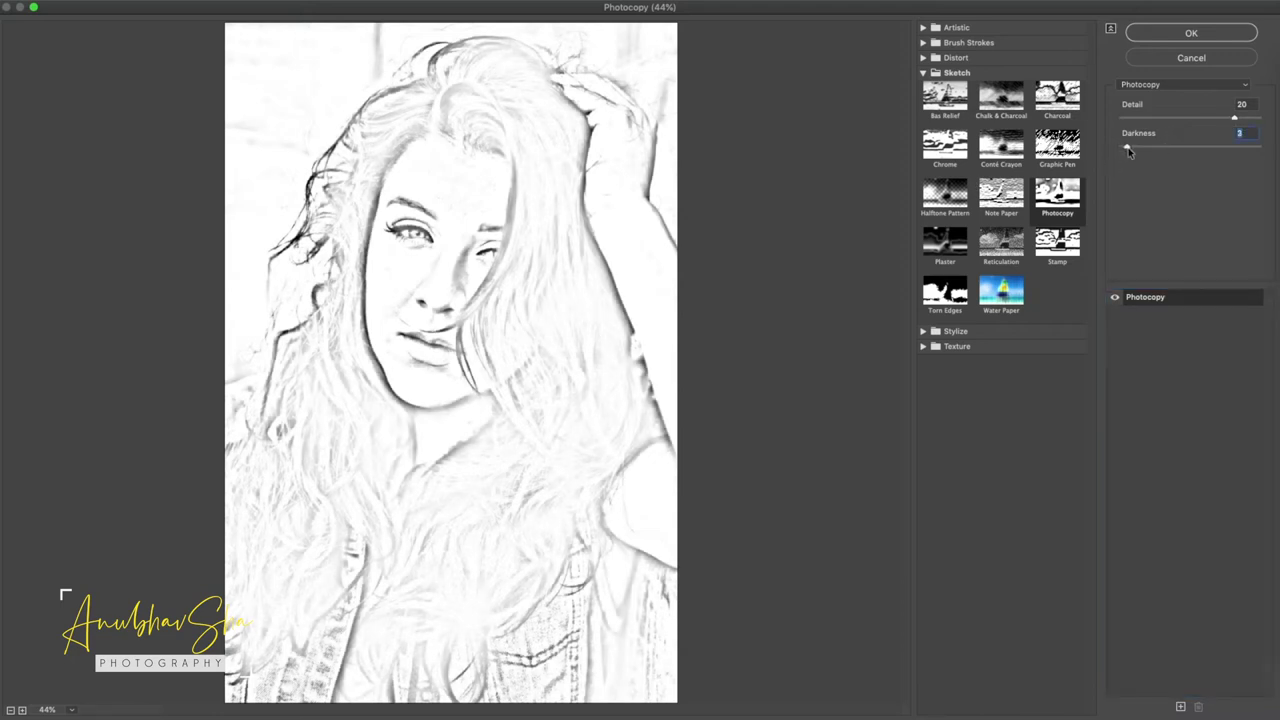
{"action": "left_click_drag", "start_coordinate": [1126, 149], "coordinate": [1129, 149]}
{"action": "left_click_drag", "start_coordinate": [1236, 119], "coordinate": [1245, 120]}
- Apply the Photocopy settings and set Model copy's blend mode to Multiply
{"action": "left_click", "coordinate": [1176, 40]}
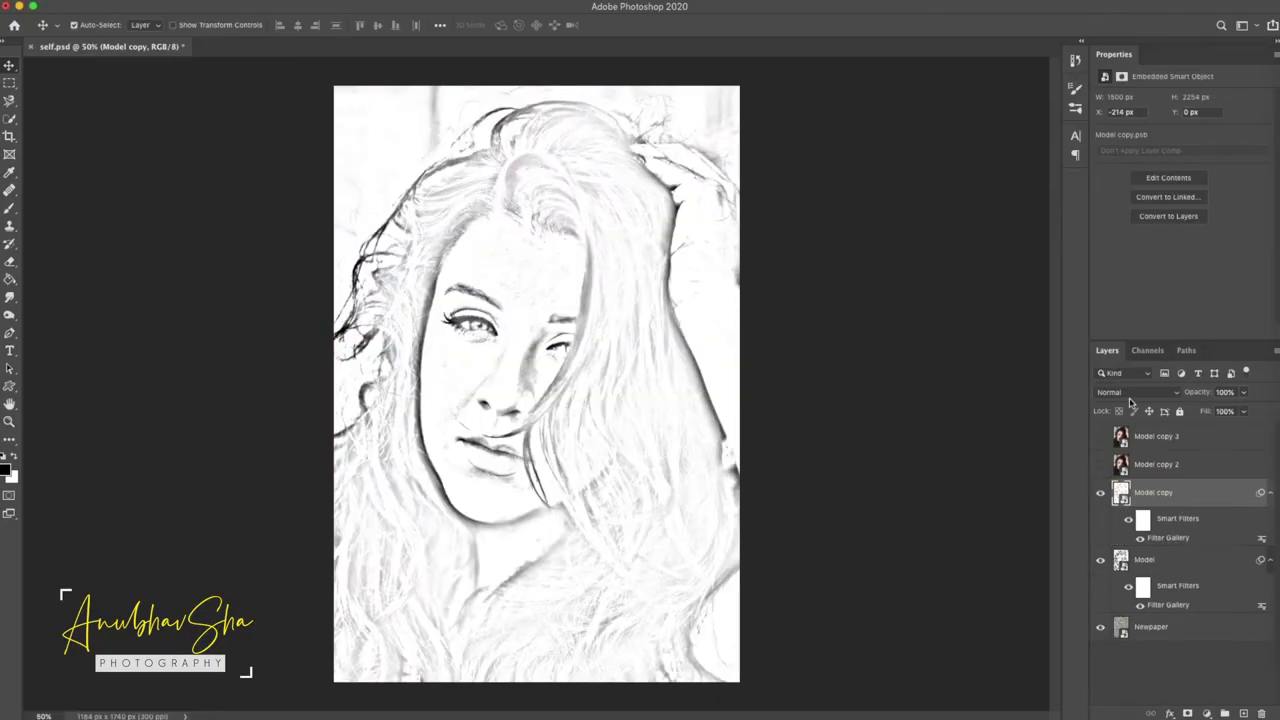
{"action": "left_click", "coordinate": [1129, 395]}
{"action": "left_click", "coordinate": [1113, 430]}
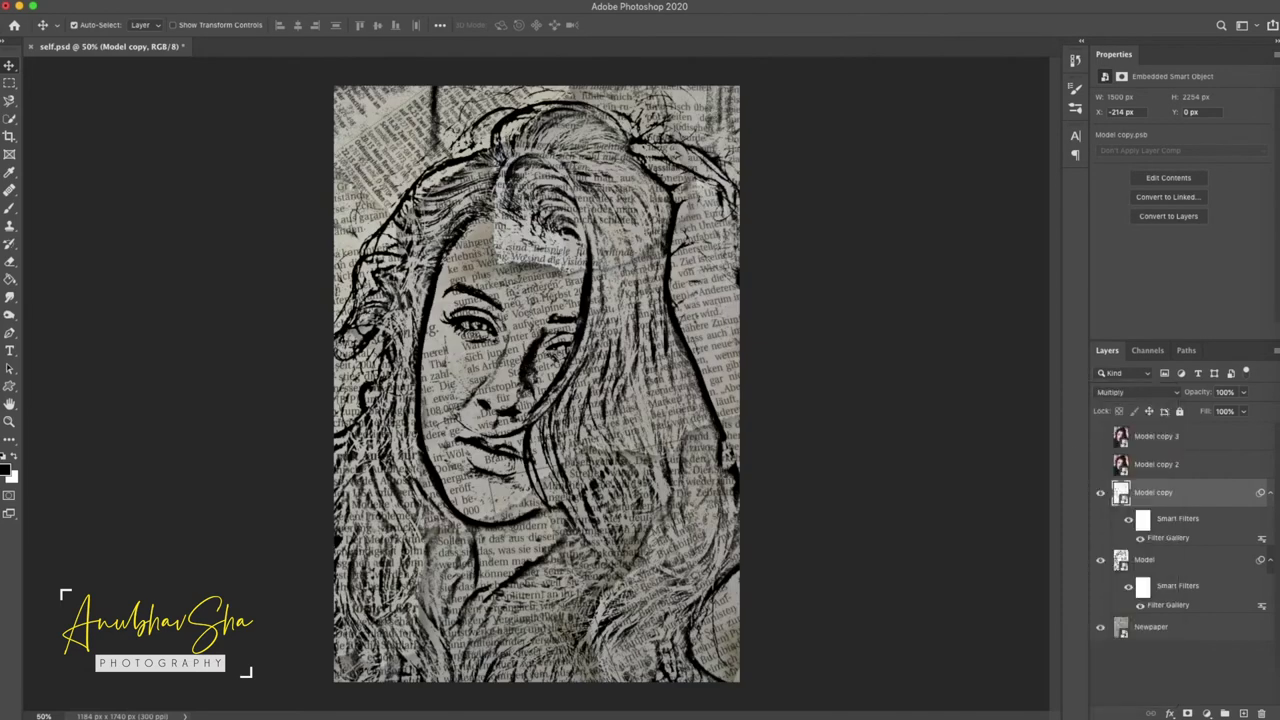
- Show Model copy 2 and convert it to a smart object
{"action": "left_click", "coordinate": [1189, 466]}
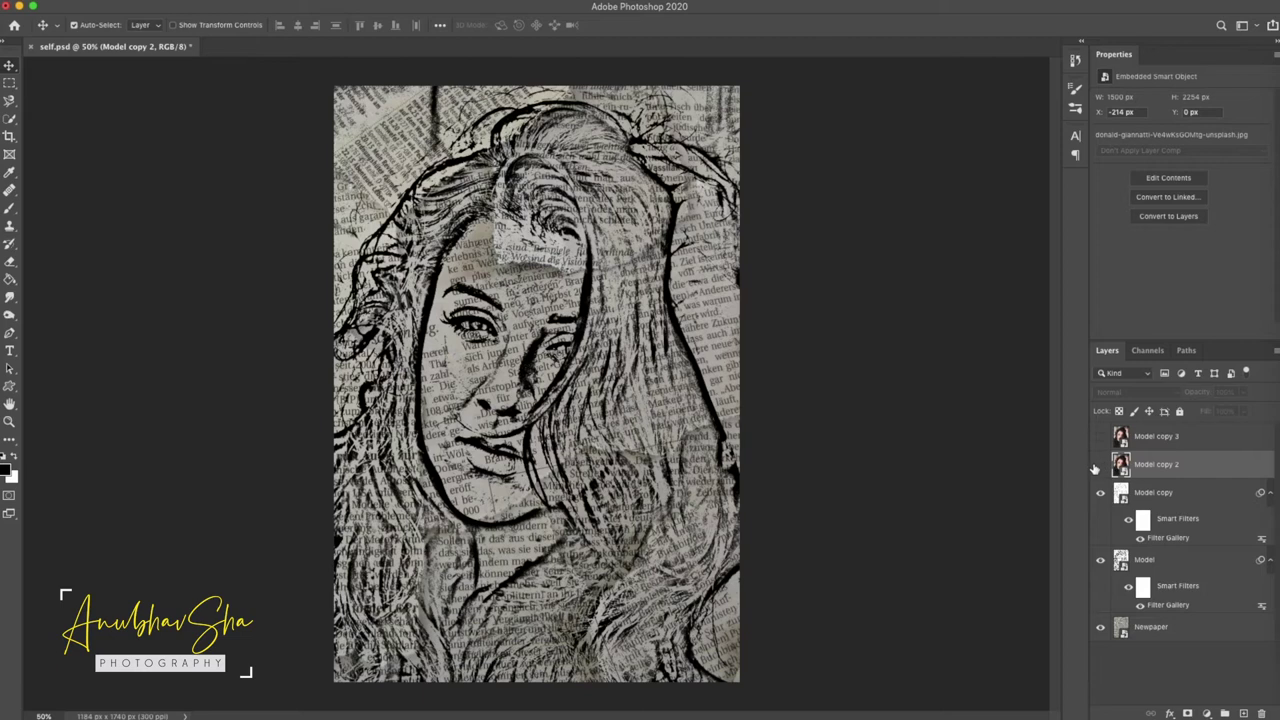
{"action": "left_click", "coordinate": [1100, 466]}
{"action": "right_click", "coordinate": [1203, 468]}
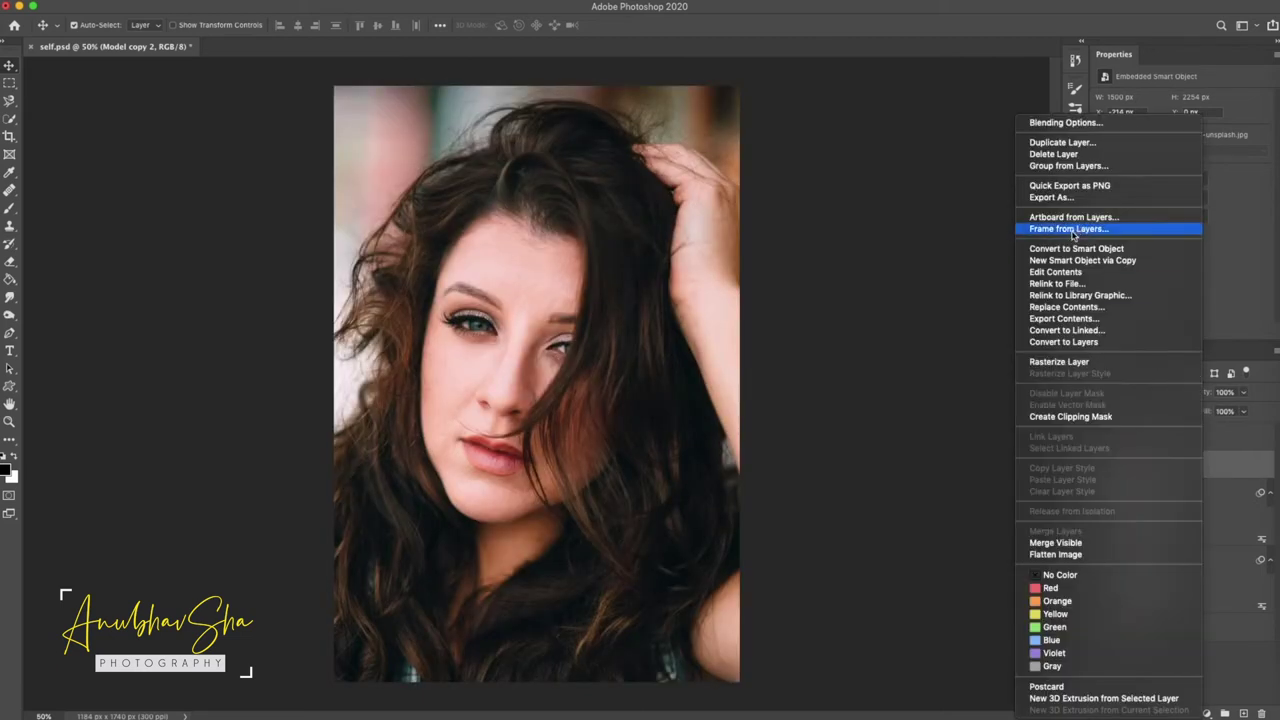
{"action": "left_click", "coordinate": [1063, 250]}
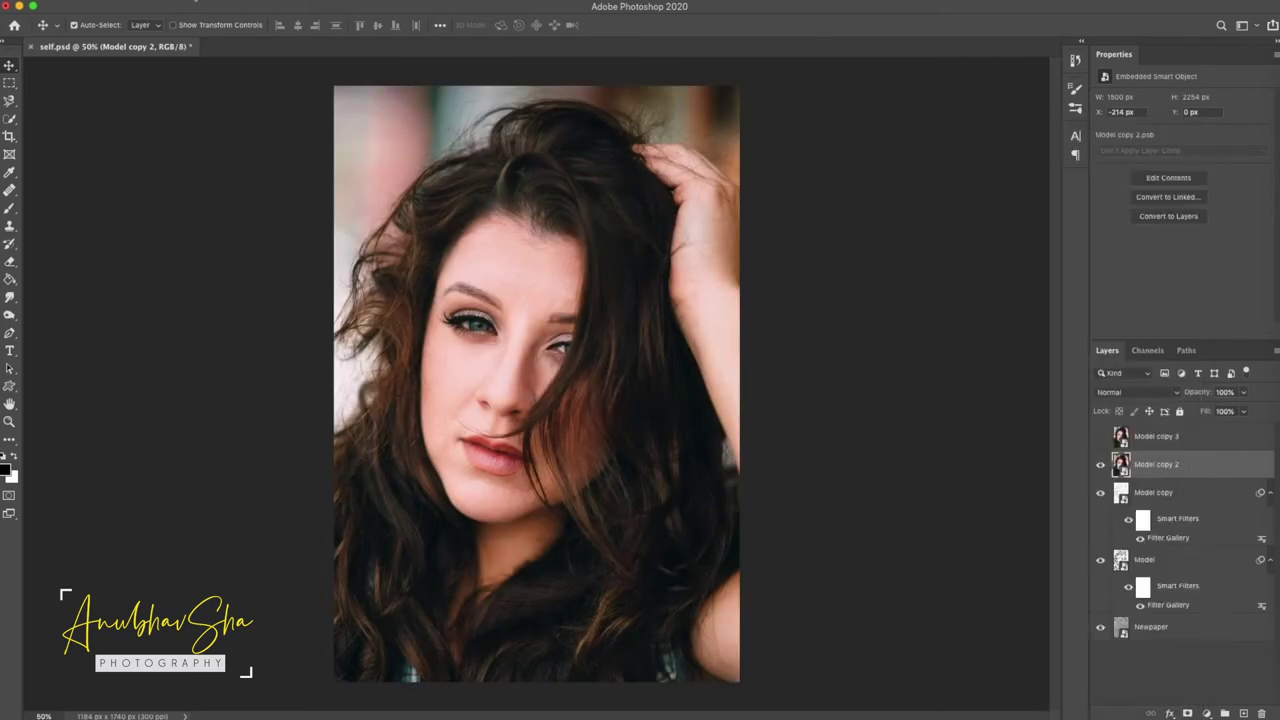
- Apply a Threshold adjustment at level 104 to Model copy 2
{"action": "left_click", "coordinate": [196, 2]}
{"action": "mouse_move", "coordinate": [189, 29]}
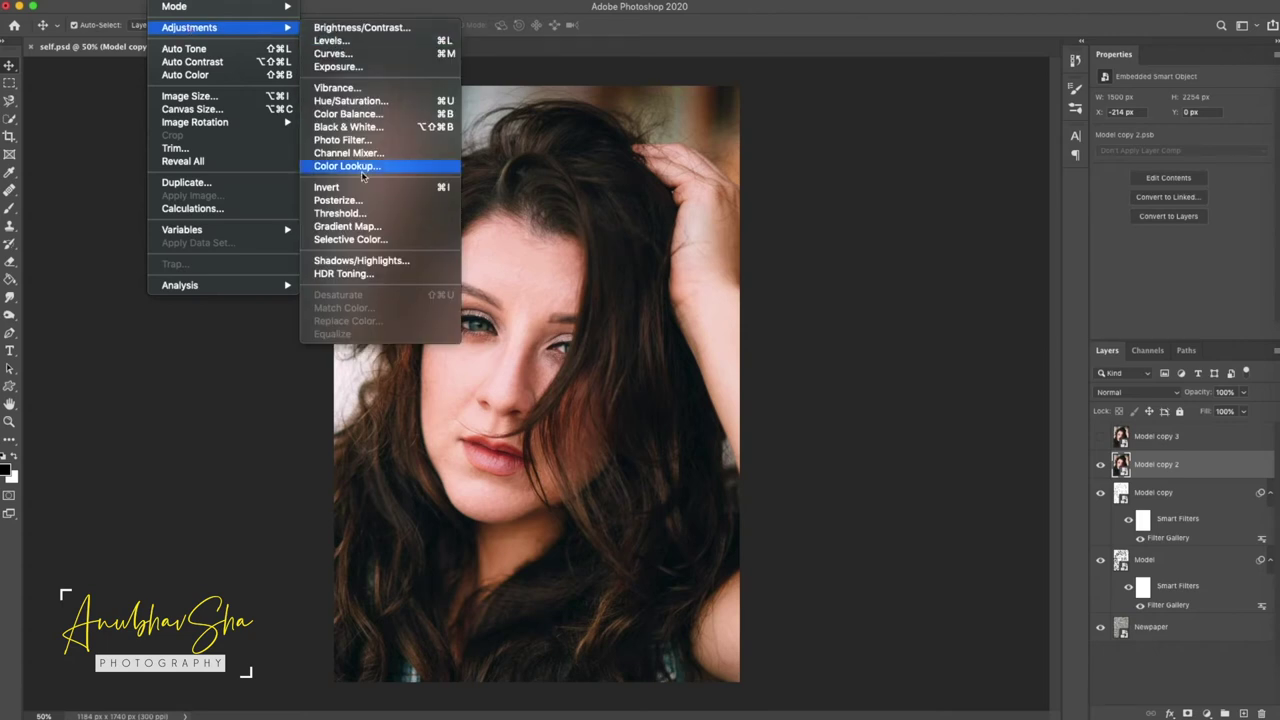
{"action": "left_click", "coordinate": [340, 213]}
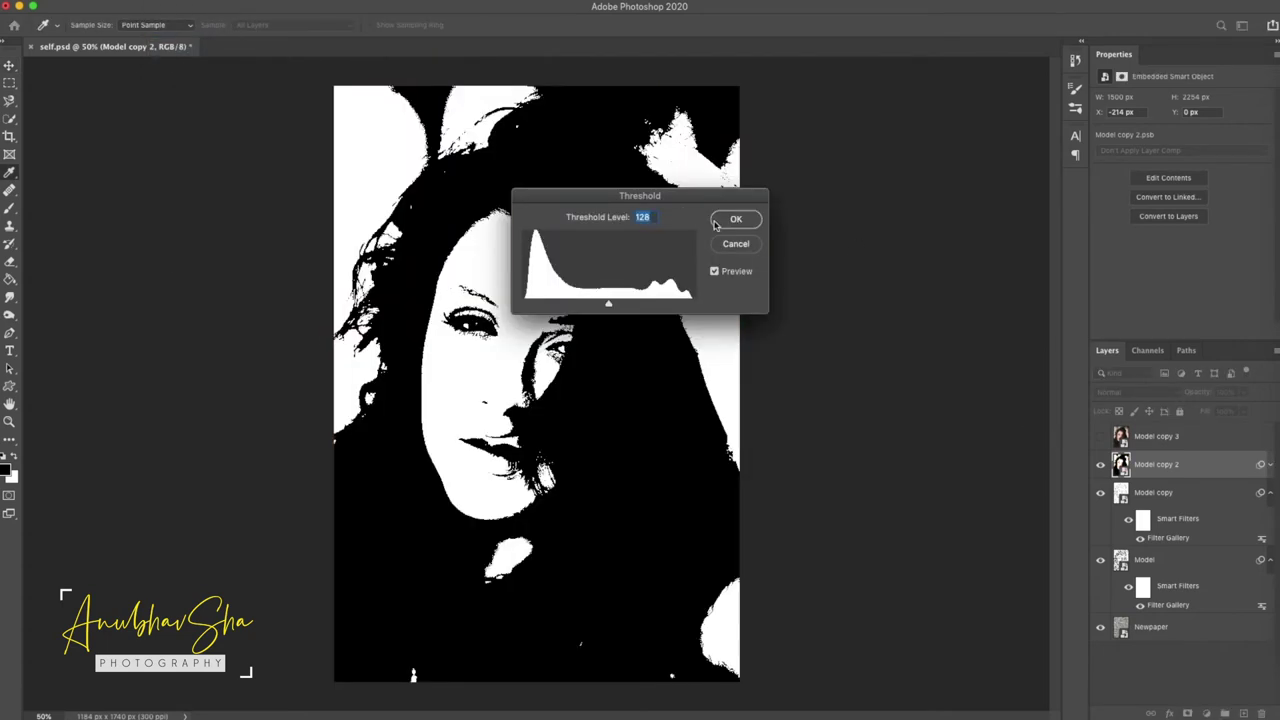
{"action": "left_click_drag", "start_coordinate": [678, 209], "coordinate": [923, 195]}
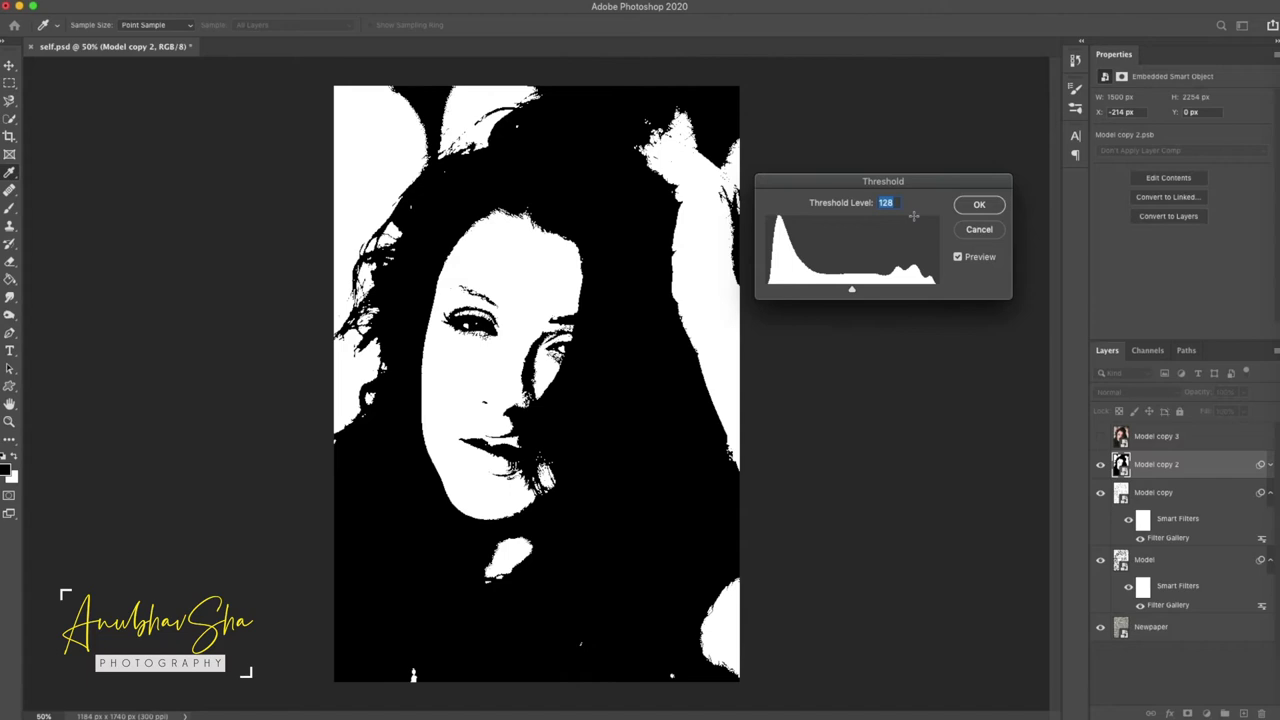
{"action": "type", "text": "104"}
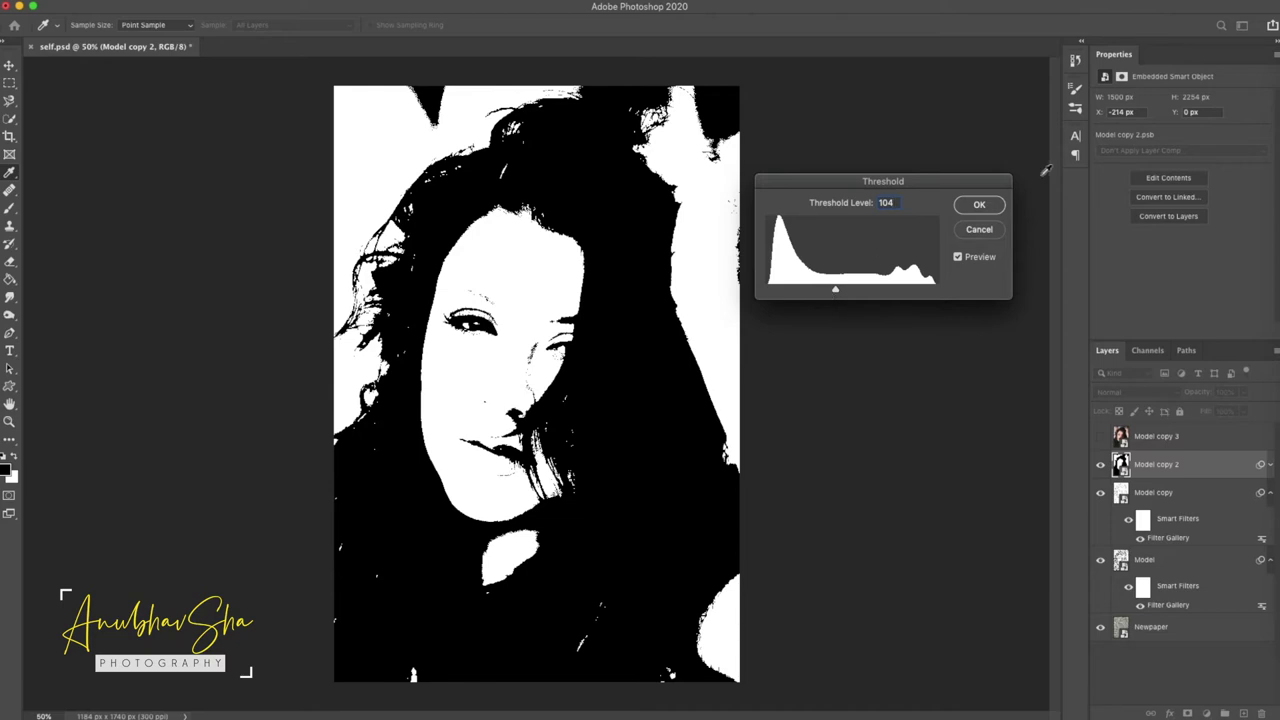
{"action": "key", "text": "Return"}
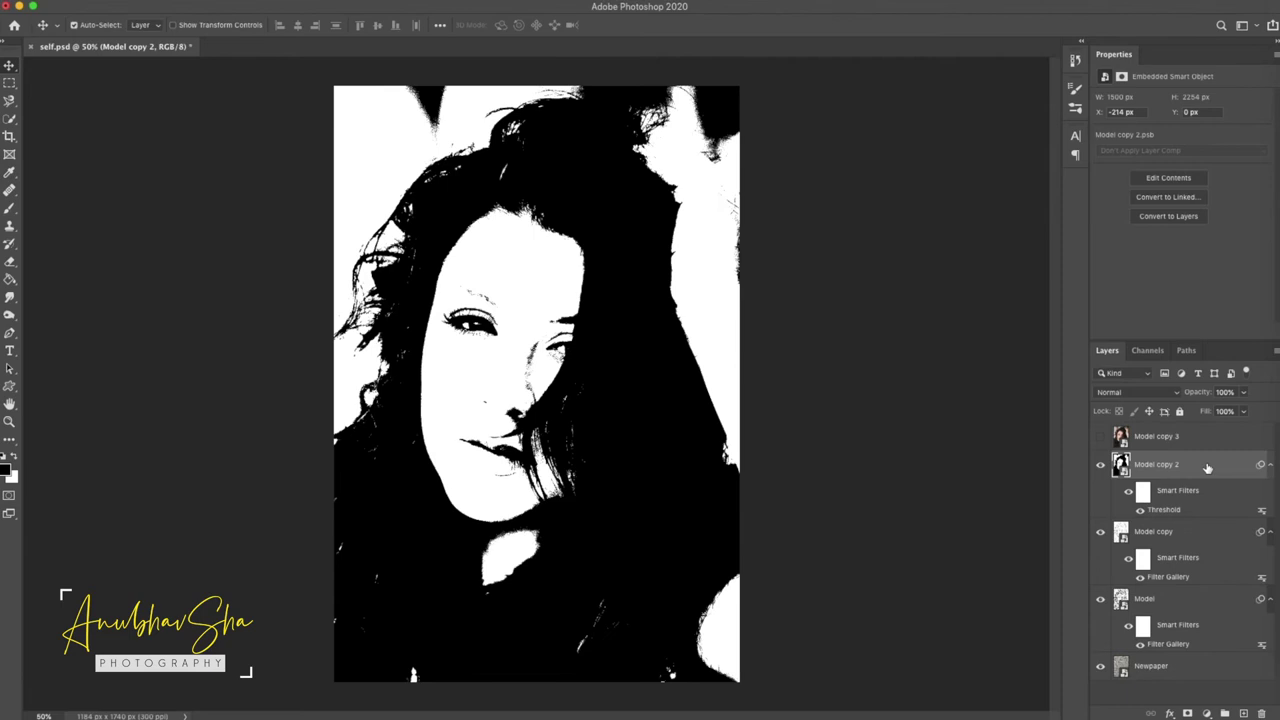
- Set Model copy 2's blend mode to Darken and zoom to check the newspaper showing through
{"action": "left_click", "coordinate": [1116, 397]}
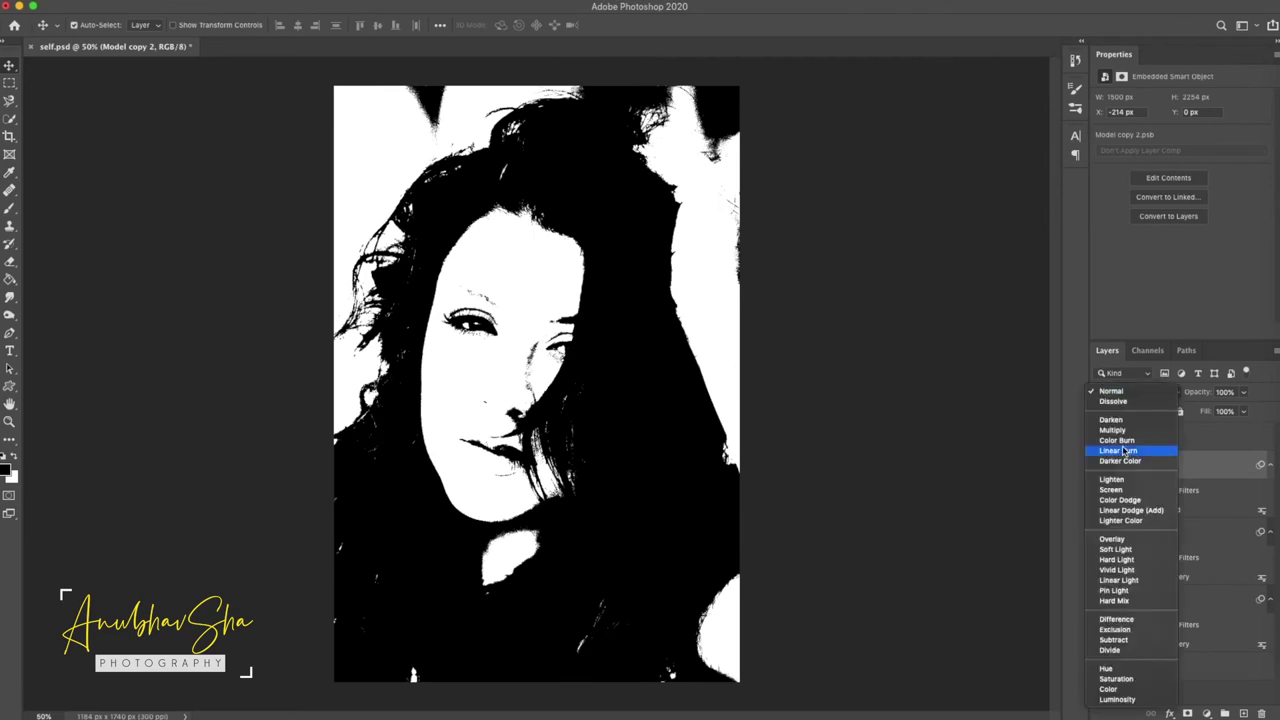
{"action": "left_click", "coordinate": [1113, 420]}
{"action": "scroll", "coordinate": [523, 205], "scroll_direction": "up", "scroll_amount": 4}
{"action": "scroll", "coordinate": [548, 322], "scroll_direction": "down", "scroll_amount": 4}
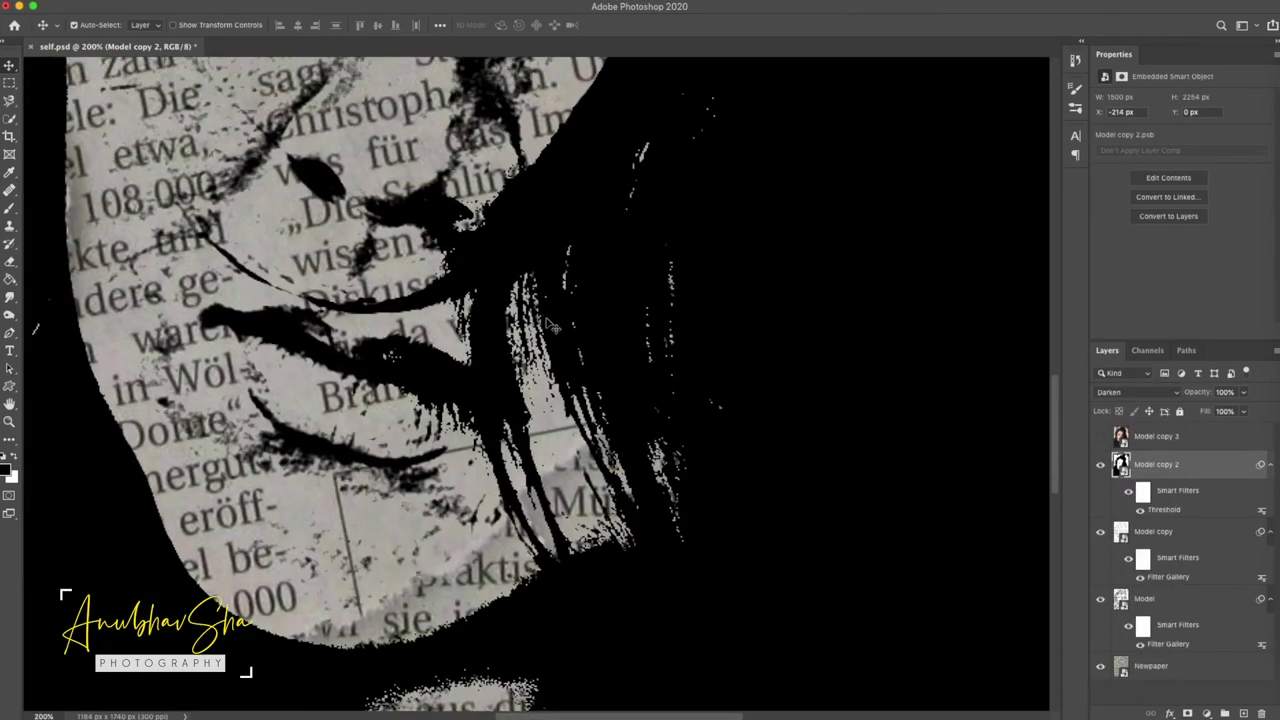
{"action": "scroll", "coordinate": [548, 330], "scroll_direction": "down", "scroll_amount": 1}
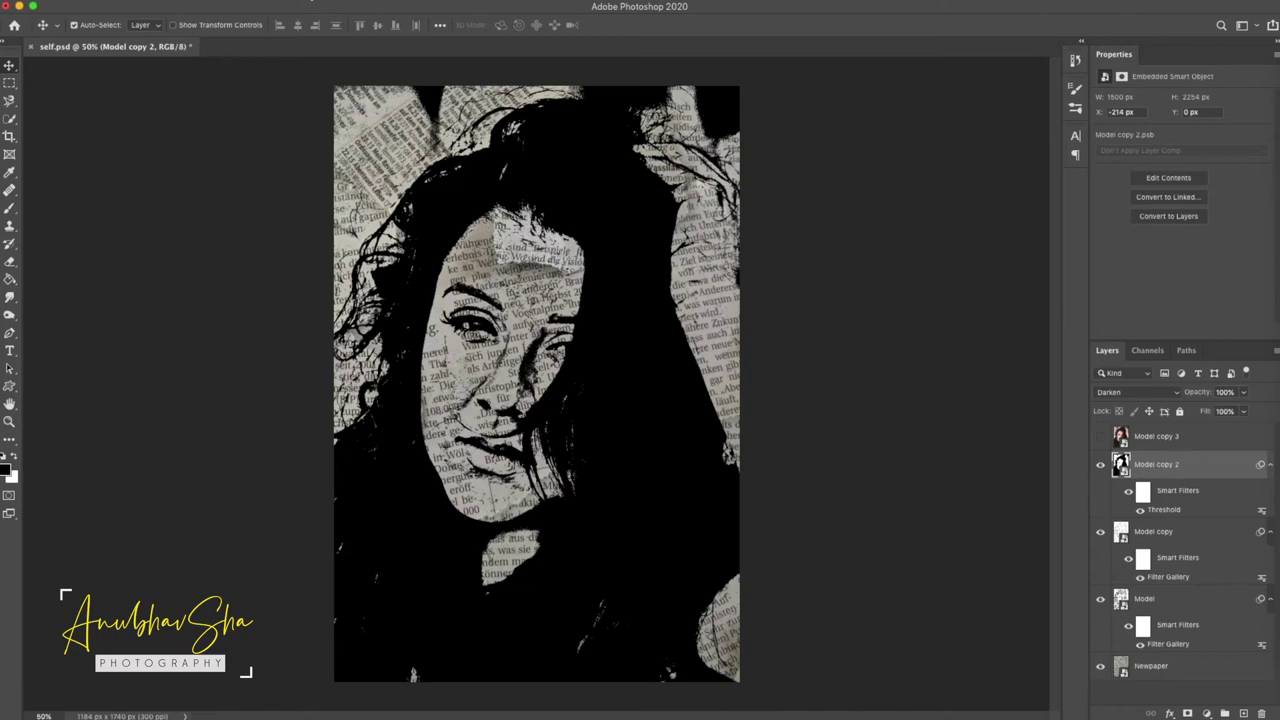
- Add a Brush Strokes > Sumi-e filter to Model copy 2 with Stroke Width 6 and lower pressure, then save
{"action": "left_click", "coordinate": [315, 3]}
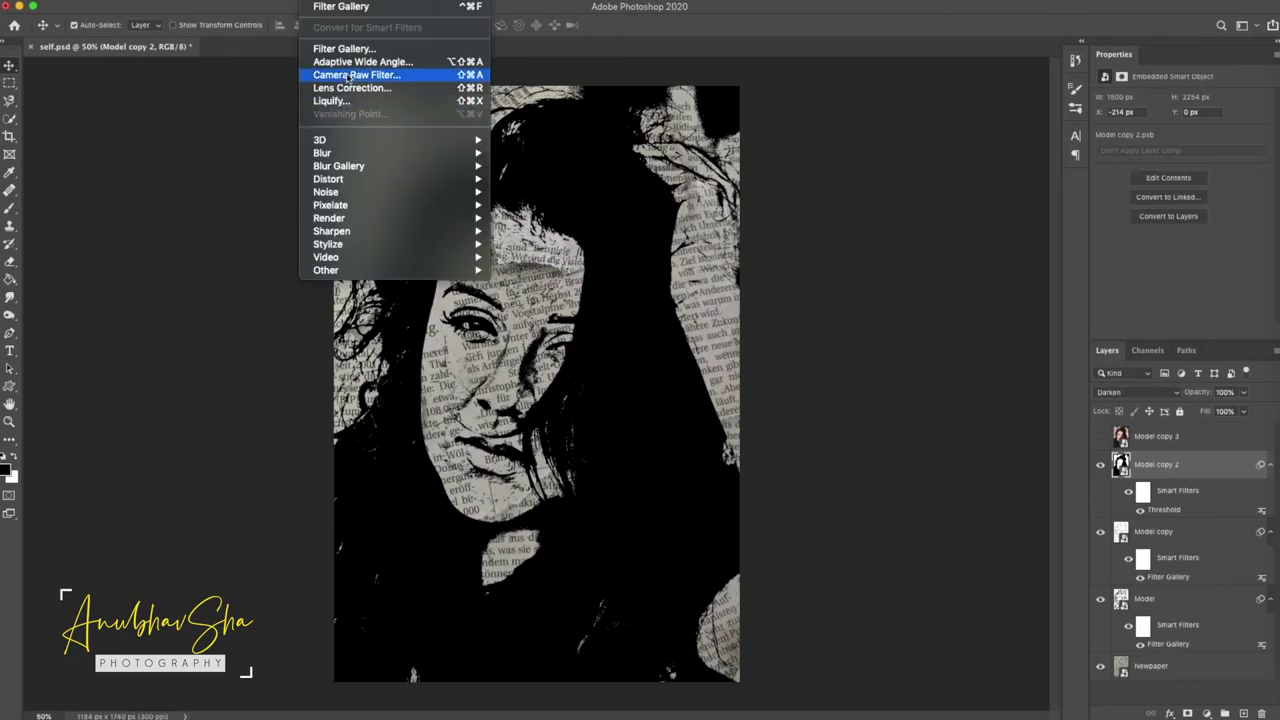
{"action": "left_click", "coordinate": [349, 48]}
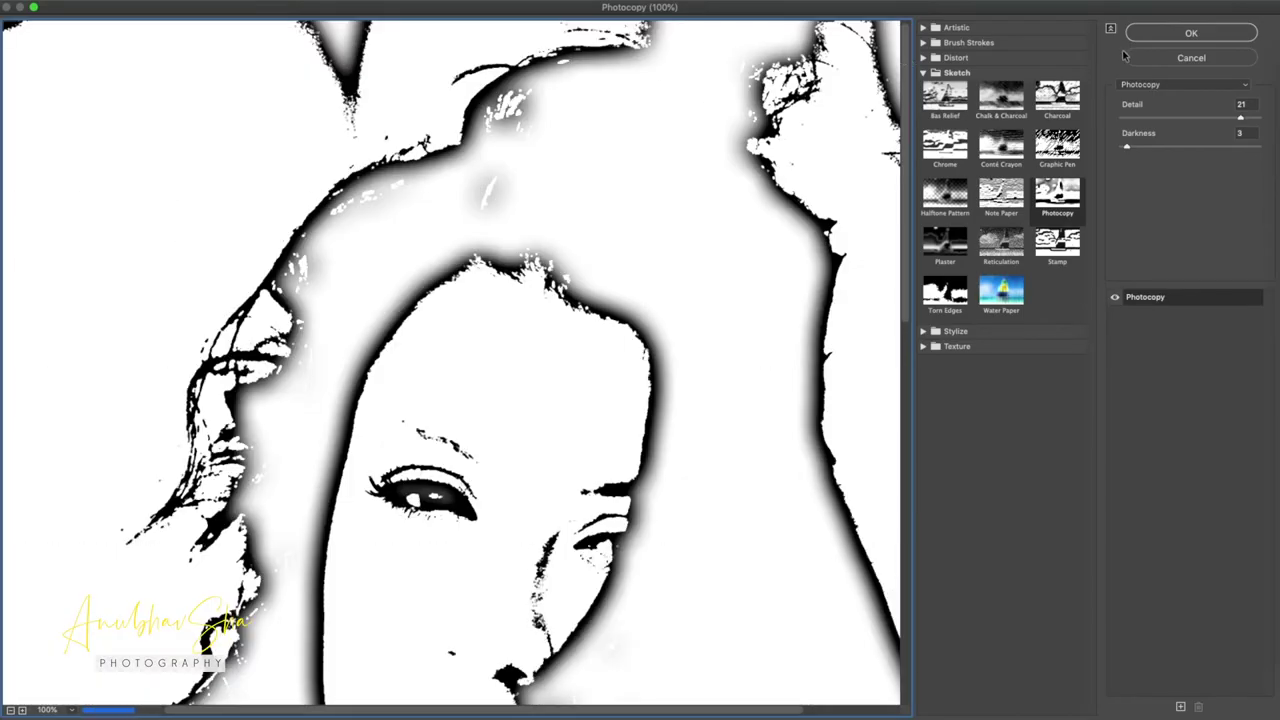
{"action": "left_click", "coordinate": [931, 44]}
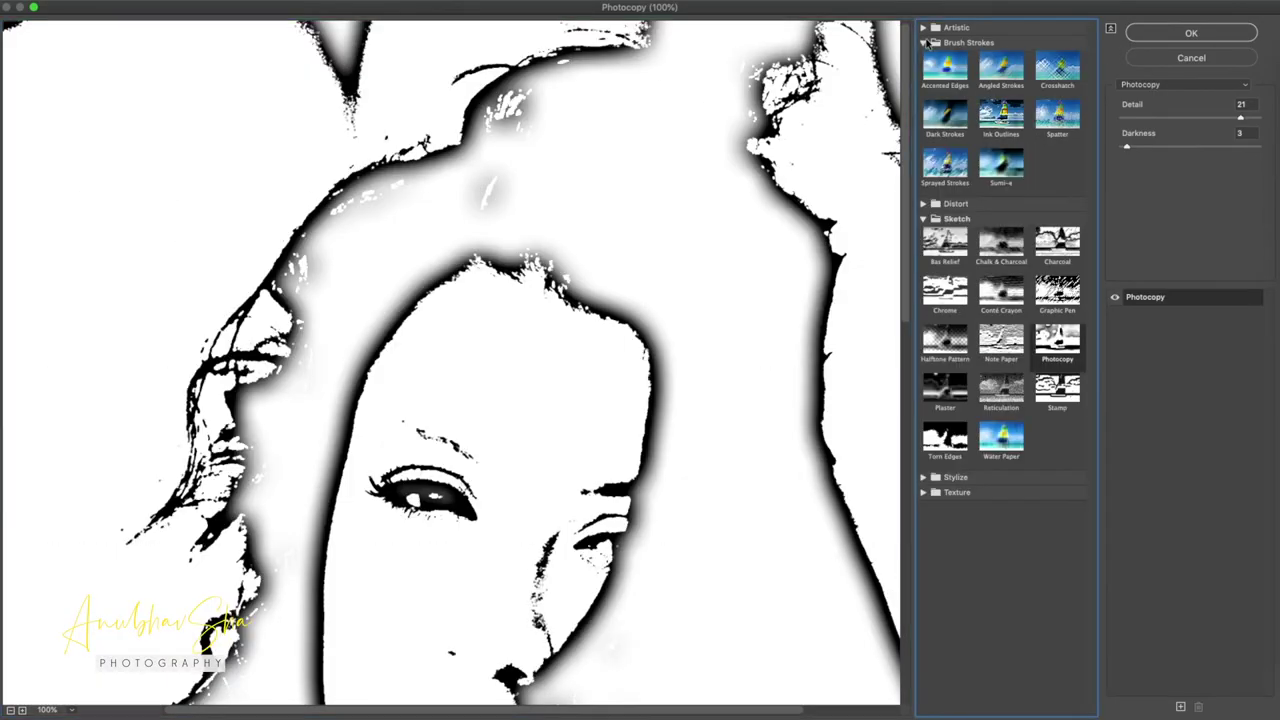
{"action": "left_click", "coordinate": [1001, 170]}
{"action": "mouse_move", "coordinate": [1160, 176]}
{"action": "left_mouse_down"}
{"action": "mouse_move", "coordinate": [1123, 176]}
{"action": "mouse_move", "coordinate": [1120, 148]}
{"action": "left_mouse_up"}
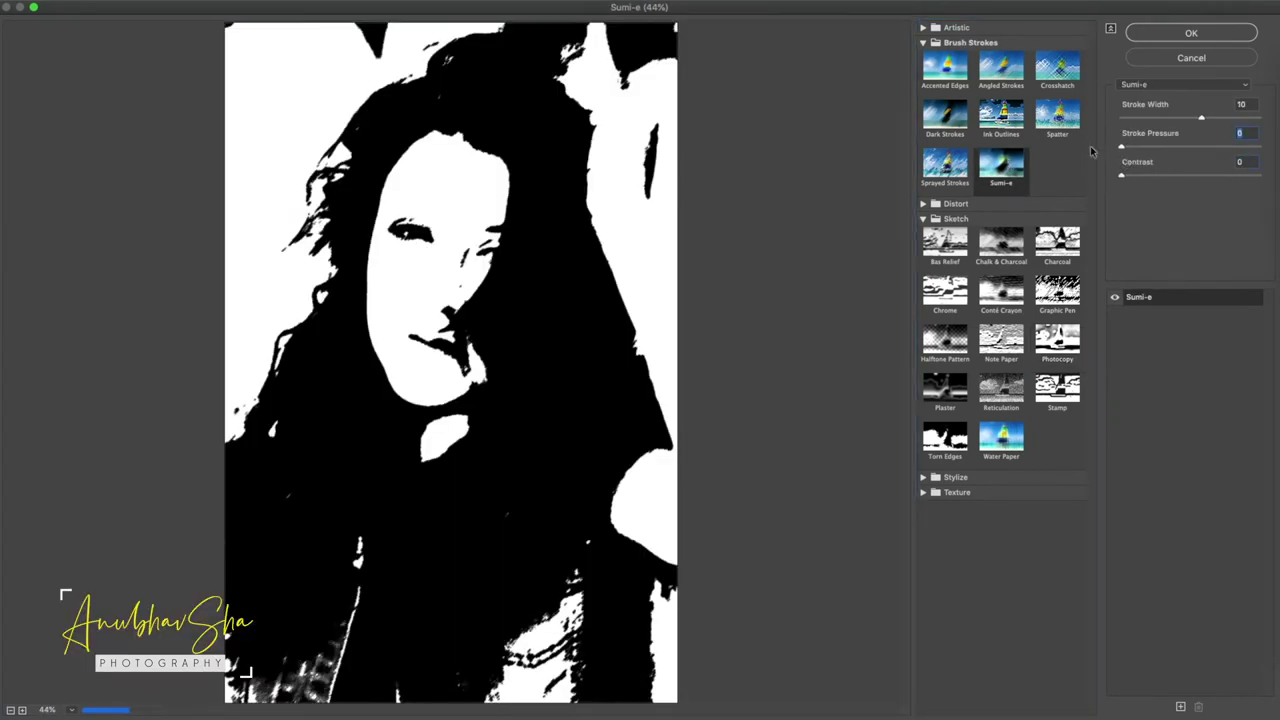
{"action": "left_click", "coordinate": [1142, 119]}
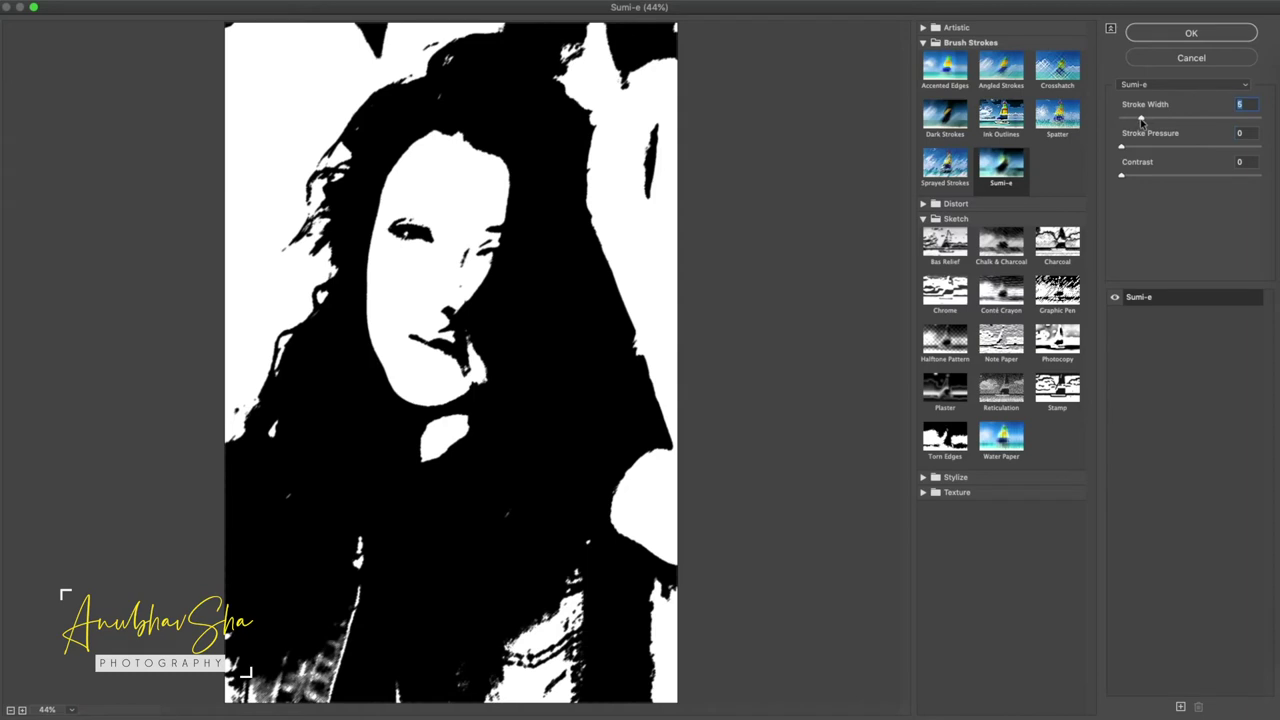
{"action": "left_click", "coordinate": [1189, 31]}
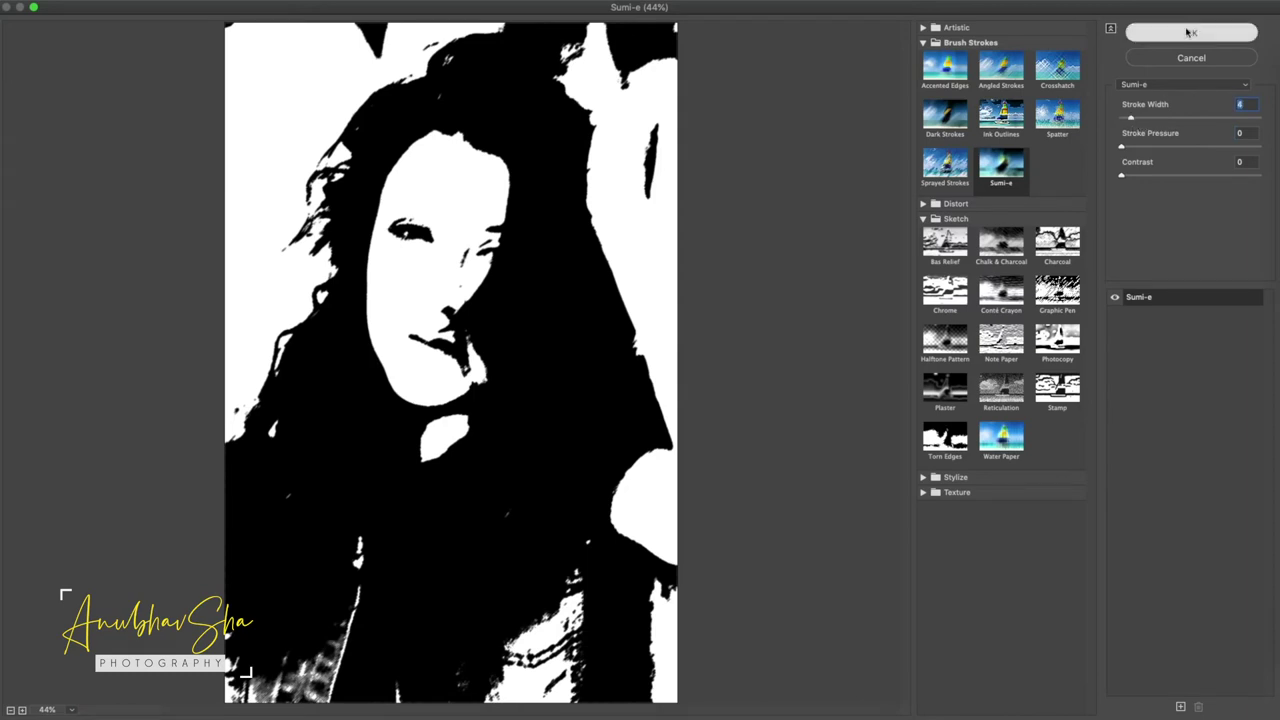
{"action": "key", "text": "super+s"}
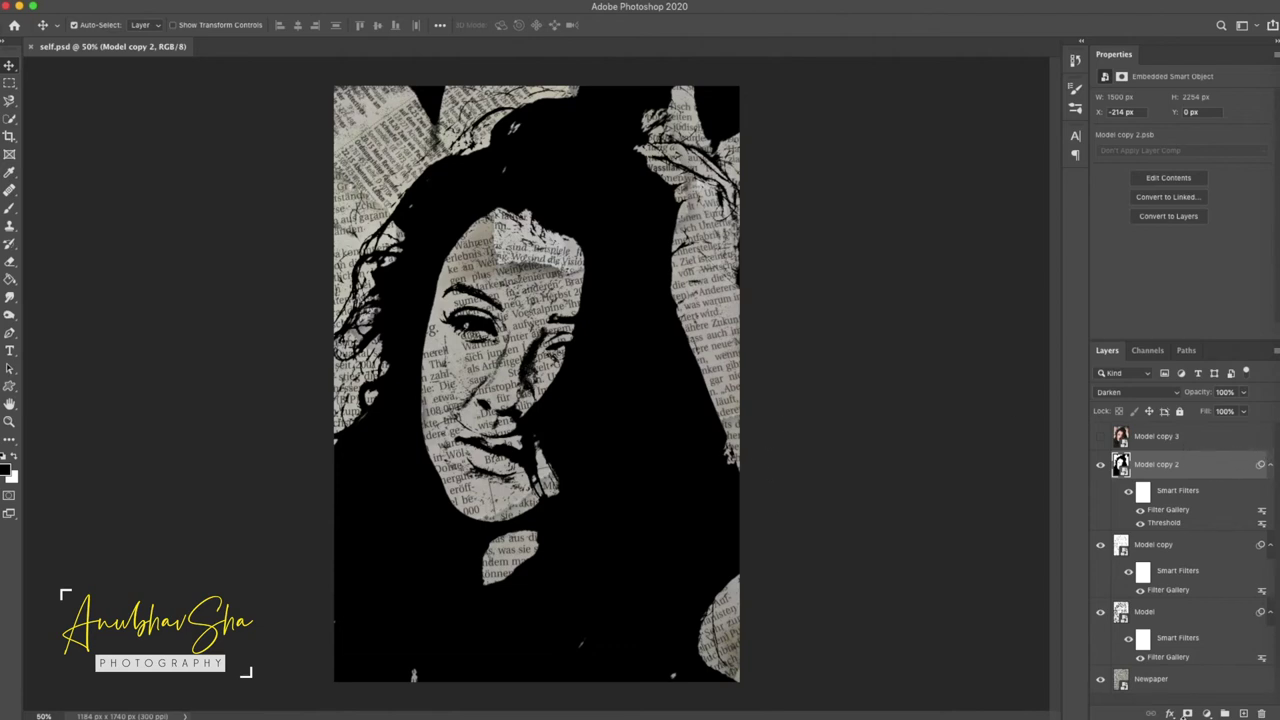
- Add a layer mask to Model copy 2 and set a 428 px brush at 51% opacity
{"action": "left_click", "coordinate": [1188, 713]}
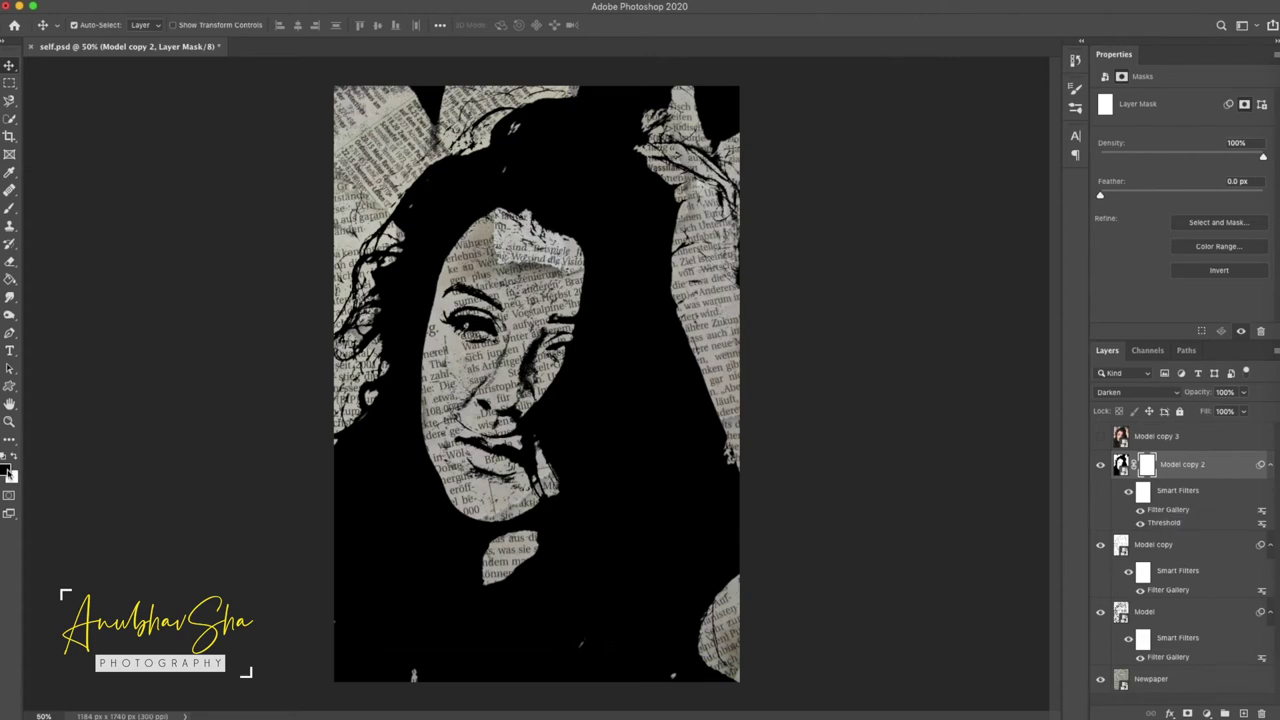
{"action": "left_click", "coordinate": [9, 208]}
{"action": "left_click", "coordinate": [96, 26]}
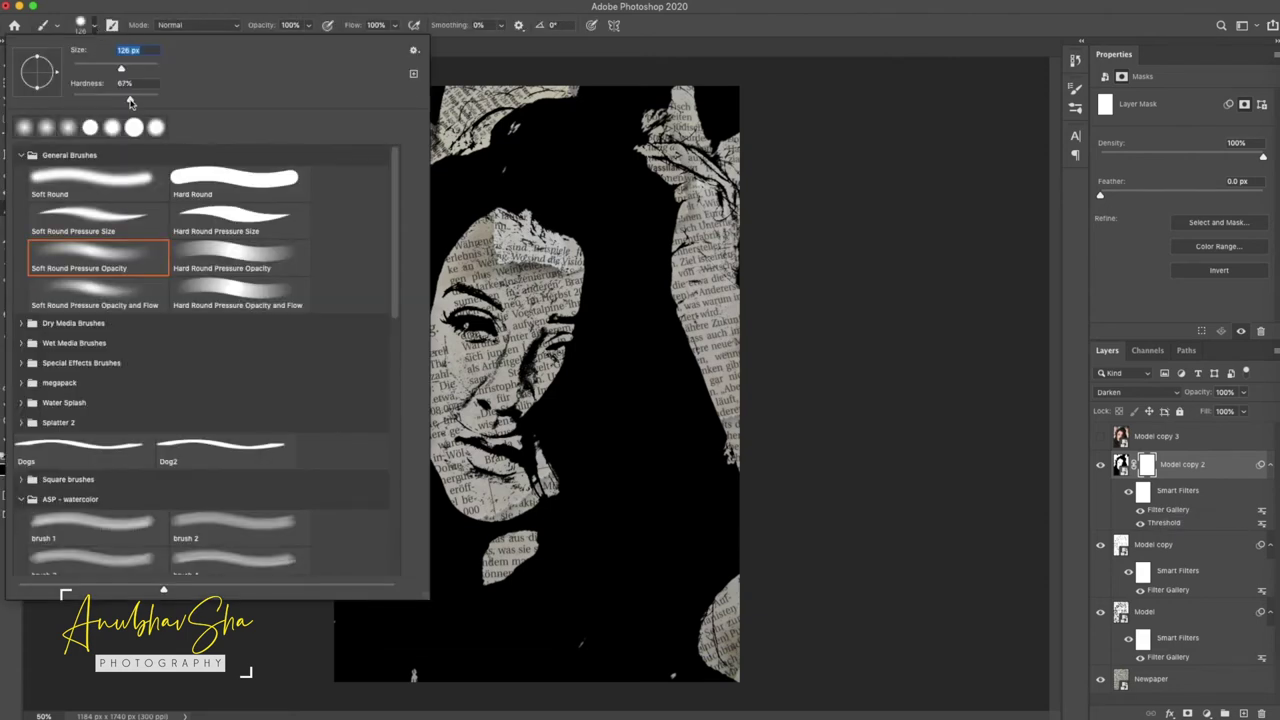
{"action": "key", "text": "Tab"}
{"action": "key", "text": "Return"}
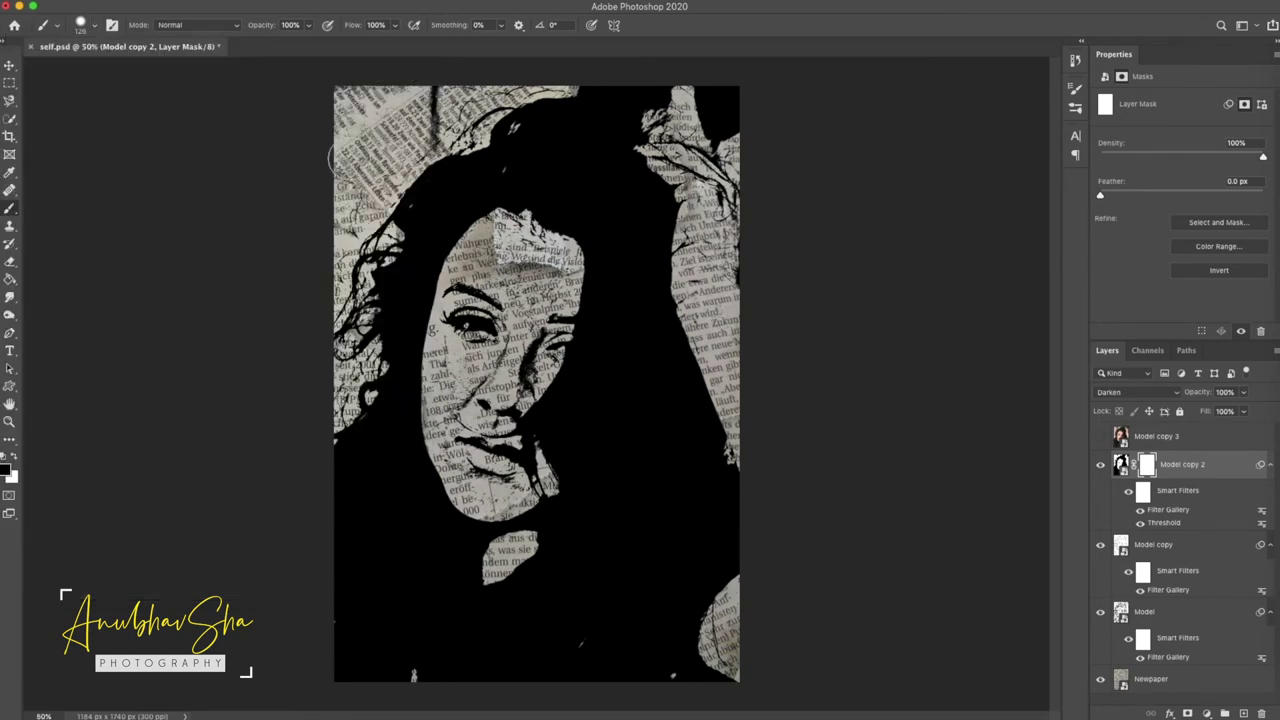
{"action": "key", "text": "5"}
{"action": "key", "text": "1"}
{"action": "key", "text": "ctrl+z"}
{"action": "left_click", "coordinate": [96, 26]}
{"action": "left_click_drag", "start_coordinate": [124, 70], "coordinate": [147, 74]}
{"action": "key", "text": "Return"}
- Paint black over the hair on the mask and hide the Newspaper layer
{"action": "mouse_move", "coordinate": [677, 337]}
{"action": "left_mouse_down"}
{"action": "mouse_move", "coordinate": [706, 580]}
{"action": "mouse_move", "coordinate": [571, 686]}
{"action": "mouse_move", "coordinate": [310, 490]}
{"action": "mouse_move", "coordinate": [286, 366]}
{"action": "mouse_move", "coordinate": [329, 343]}
{"action": "mouse_move", "coordinate": [686, 337]}
{"action": "mouse_move", "coordinate": [725, 468]}
{"action": "left_mouse_up"}
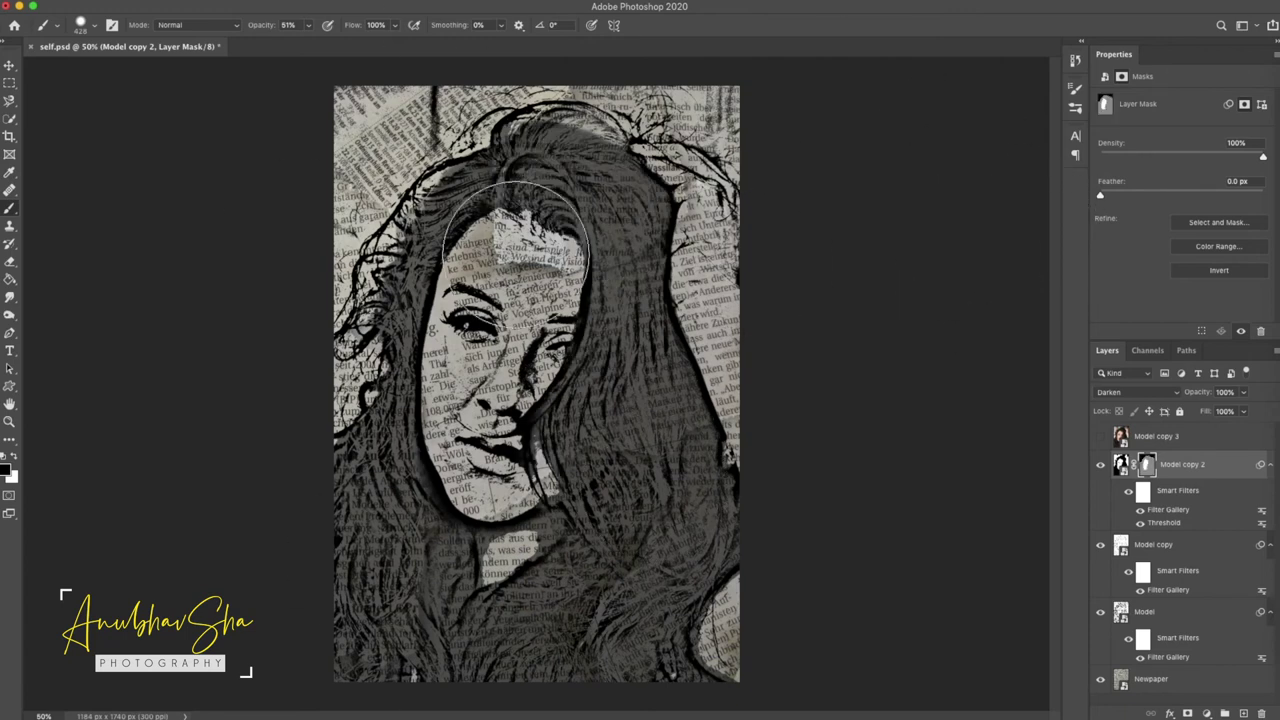
{"action": "left_click_drag", "start_coordinate": [1100, 679], "coordinate": [1098, 615]}
{"action": "left_click", "coordinate": [1100, 612]}
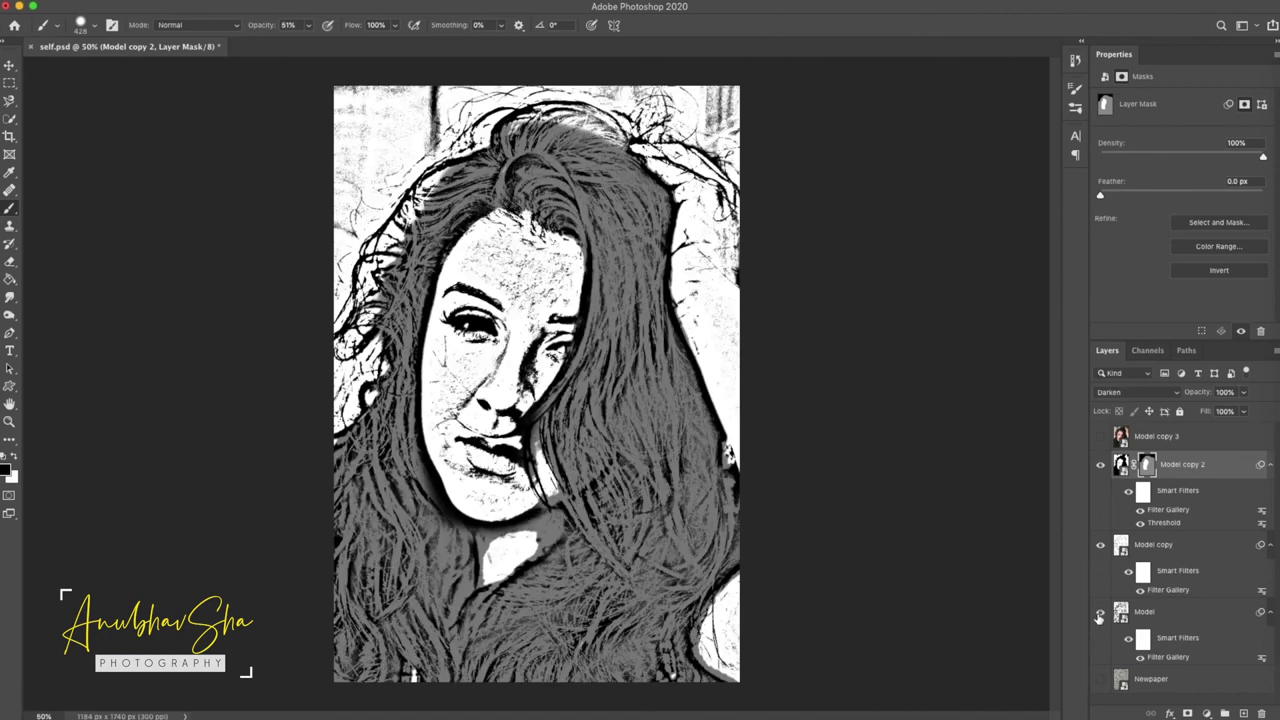
- Add a layer mask to the Model layer and set a 79 px brush at 100% opacity
{"action": "left_click", "coordinate": [1150, 614]}
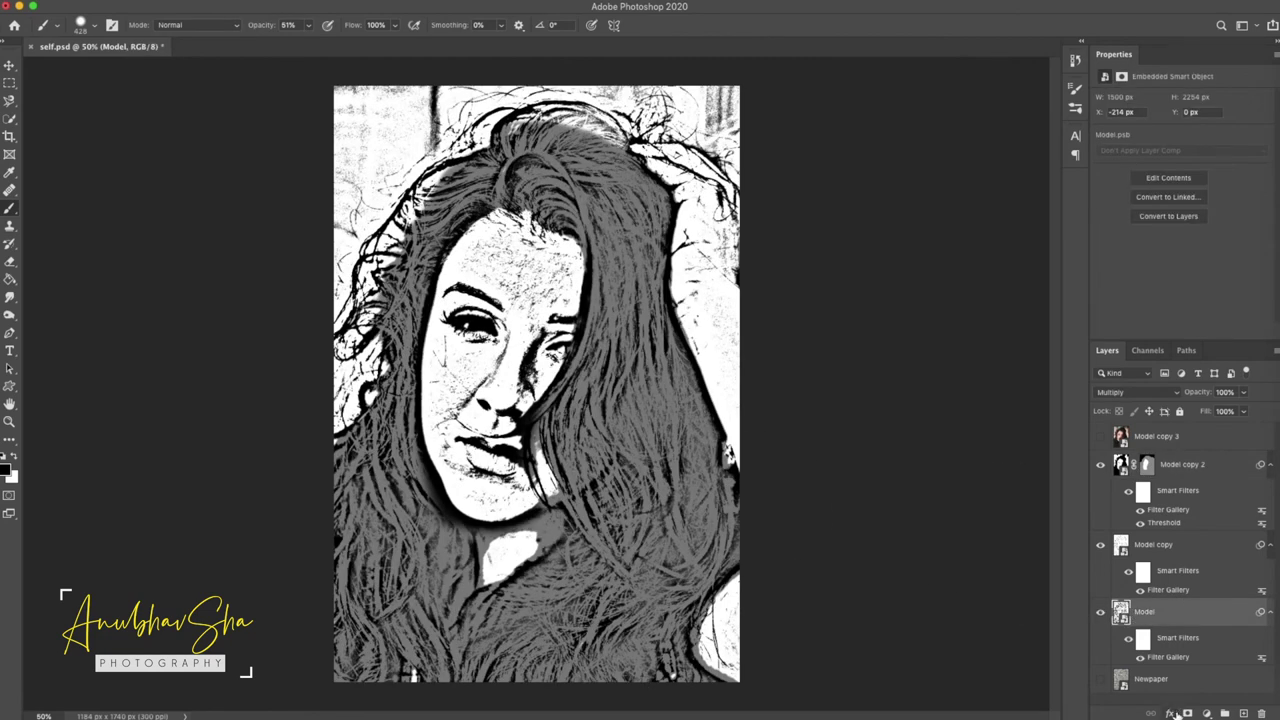
{"action": "left_click", "coordinate": [1187, 713]}
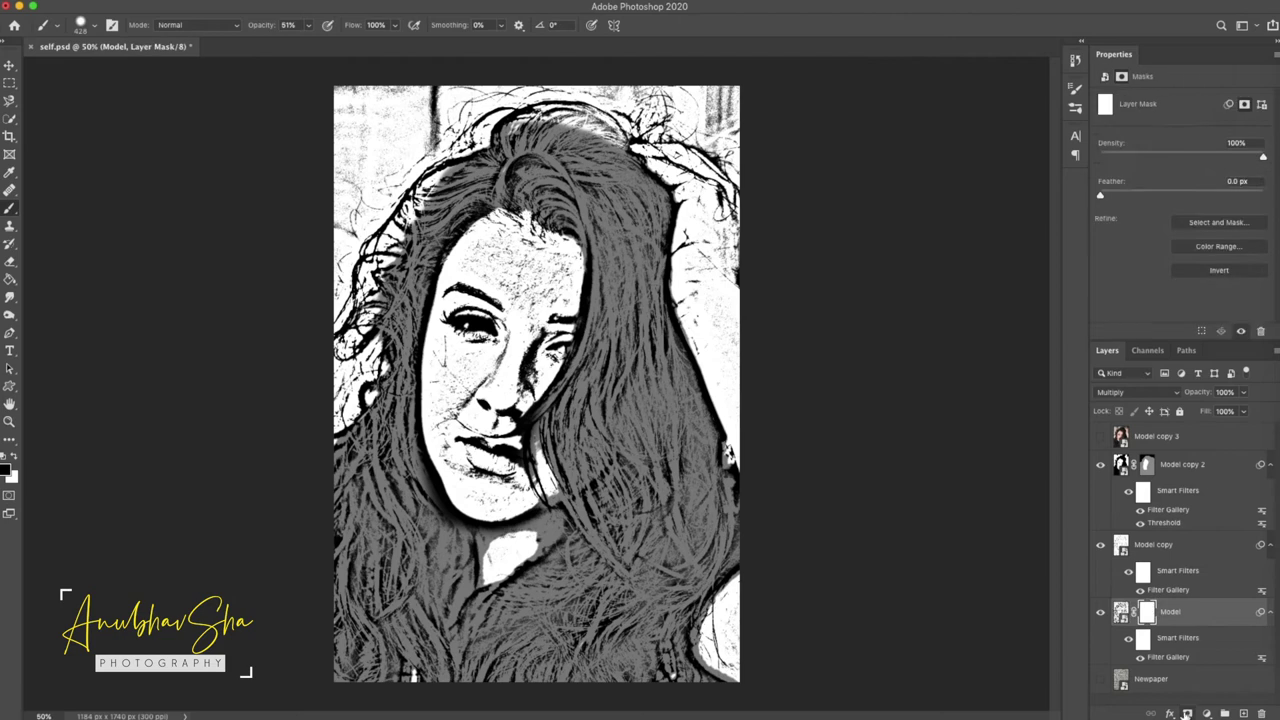
{"action": "left_click", "coordinate": [96, 27]}
{"action": "left_click_drag", "start_coordinate": [97, 70], "coordinate": [107, 70]}
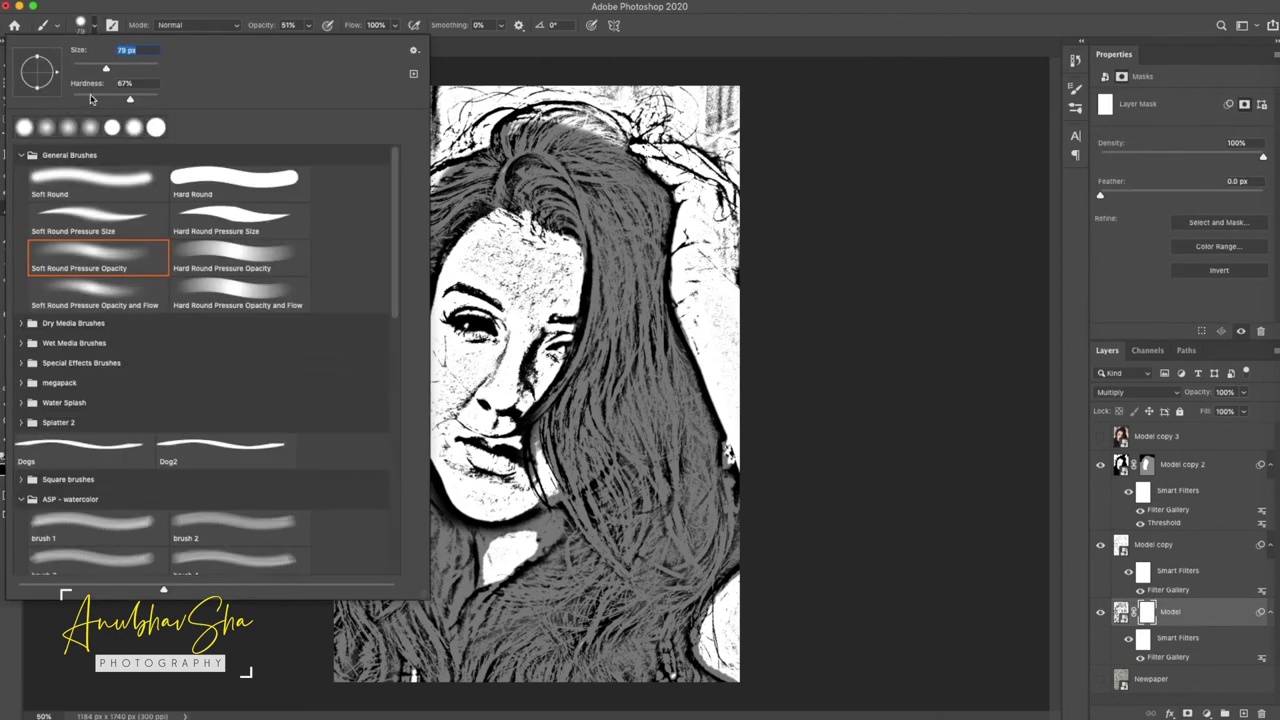
{"action": "left_click", "coordinate": [90, 99]}
{"action": "left_click", "coordinate": [1045, 222]}
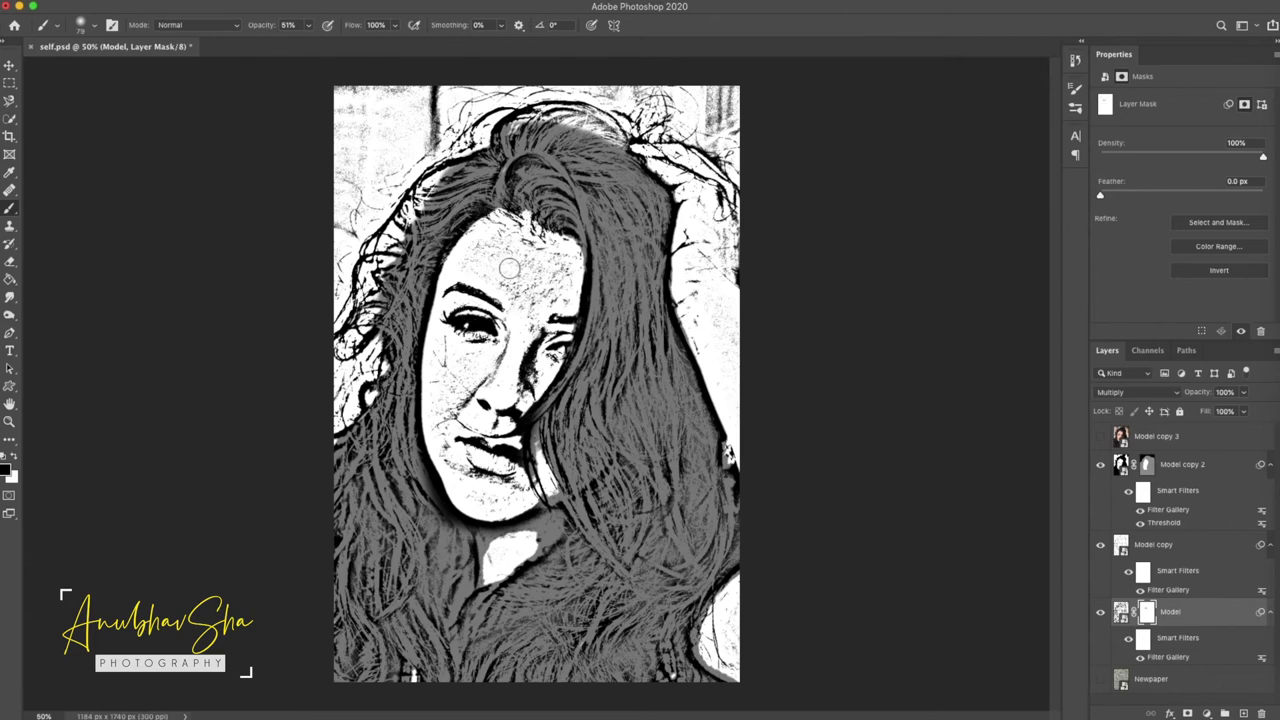
{"action": "left_click", "coordinate": [309, 26]}
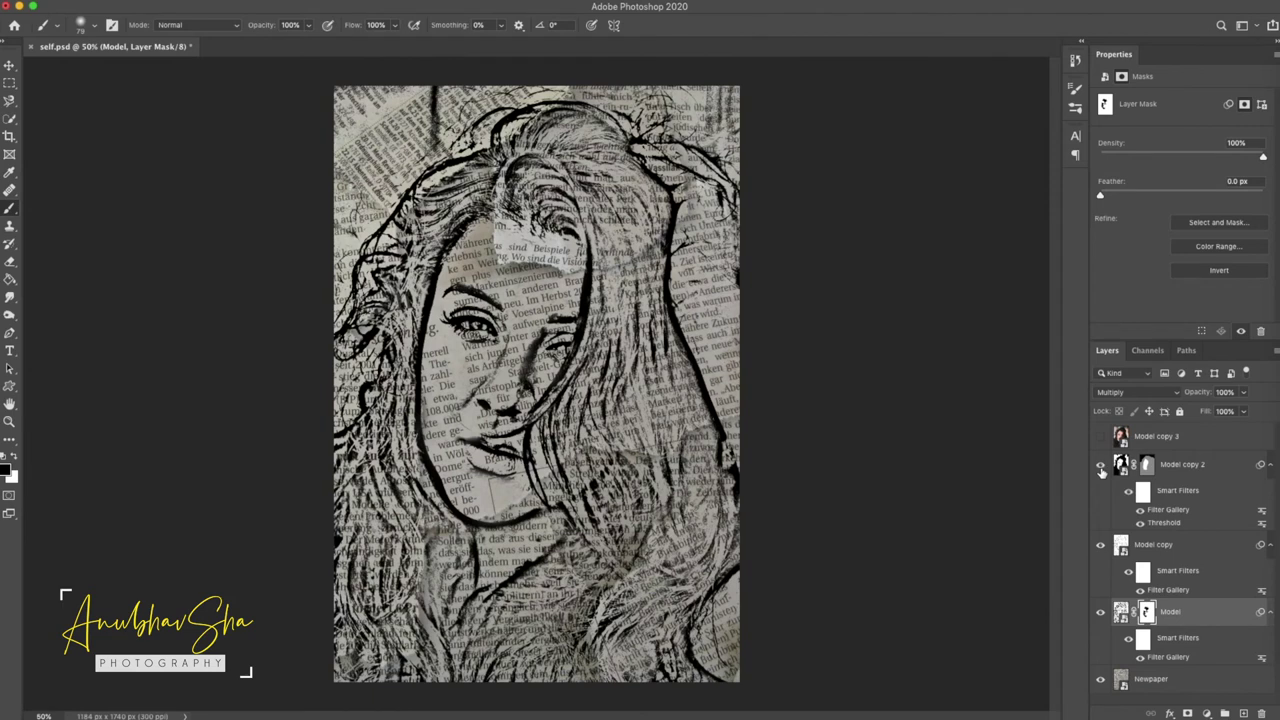
- Toggle the Newspaper layer off and back on to compare the sketch
{"action": "left_click", "coordinate": [1100, 464]}
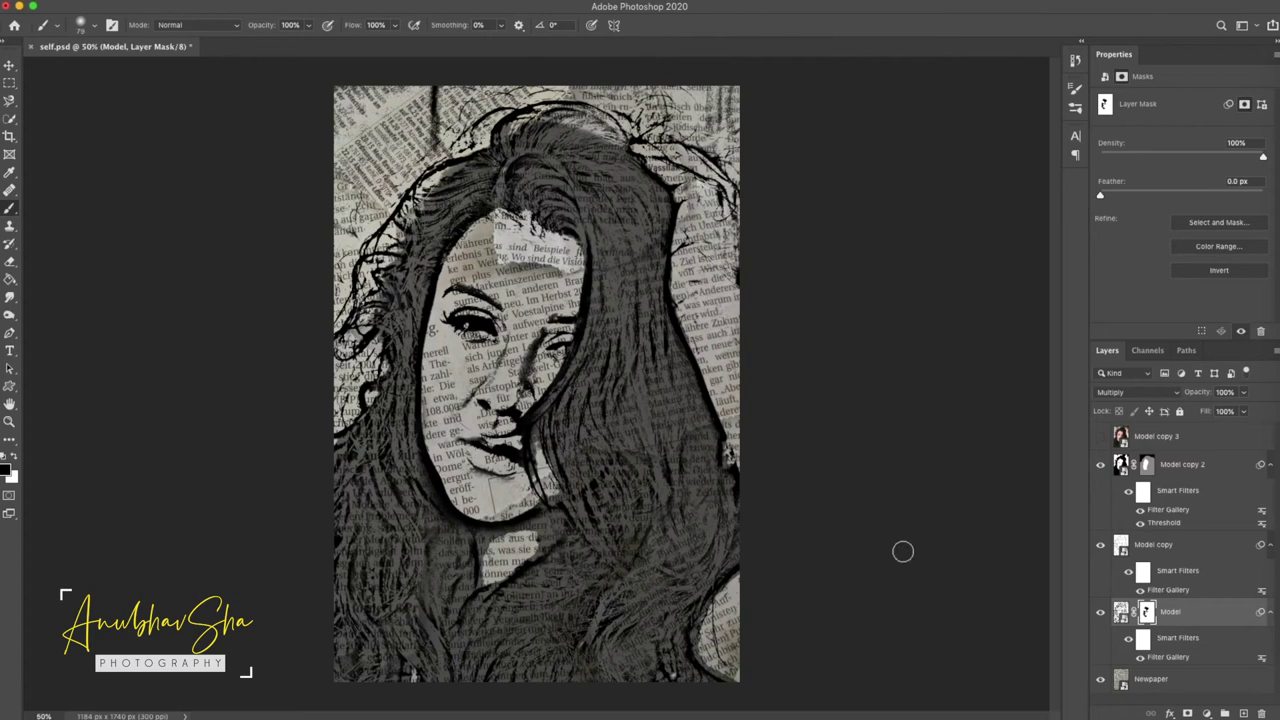
{"action": "left_click", "coordinate": [1101, 681]}
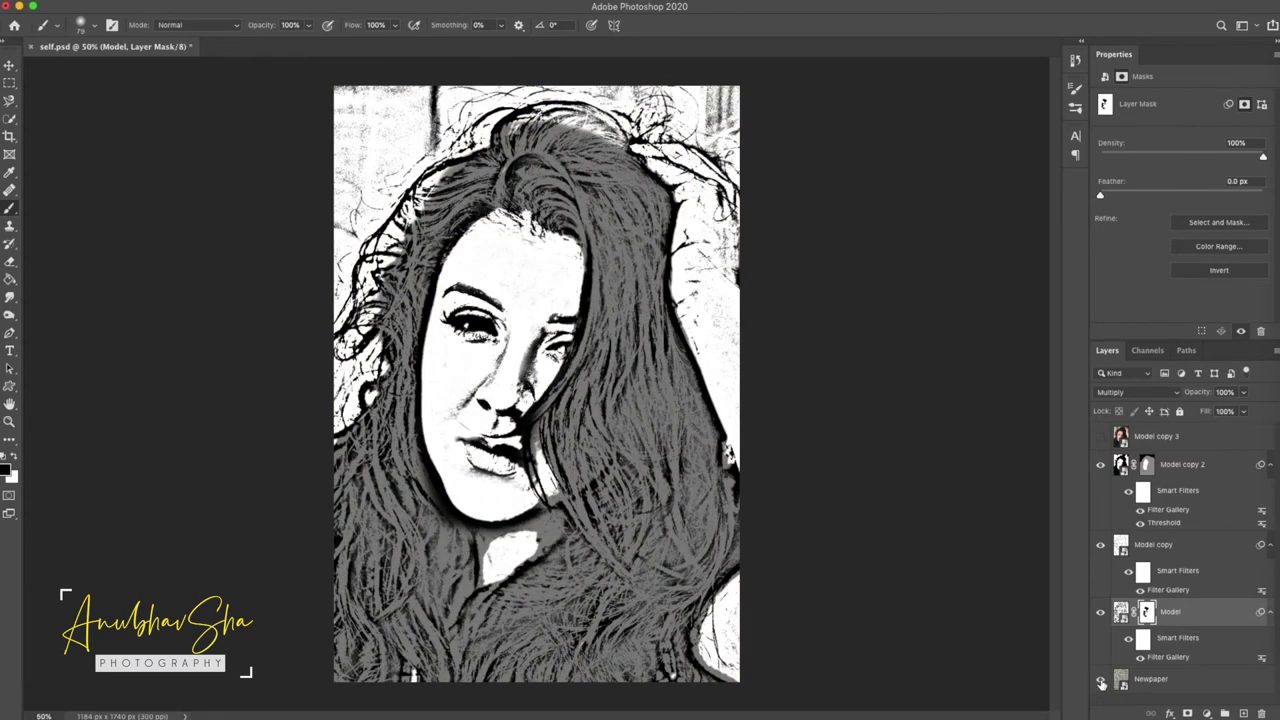
{"action": "left_click", "coordinate": [1101, 681]}
- Free-transform the Newspaper layer up and right, scaling it to 2779 × 2085 px
{"action": "left_click", "coordinate": [1189, 684]}
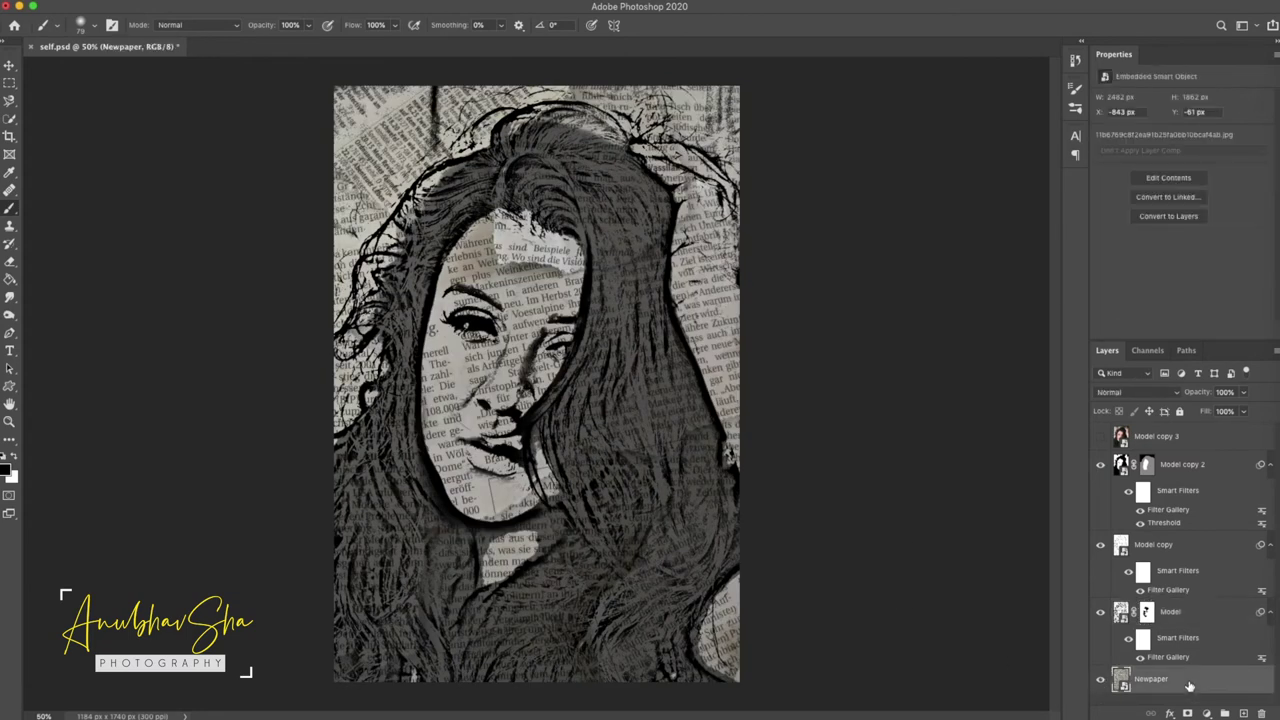
{"action": "key", "text": "ctrl+t"}
{"action": "left_click_drag", "start_coordinate": [523, 287], "coordinate": [552, 188]}
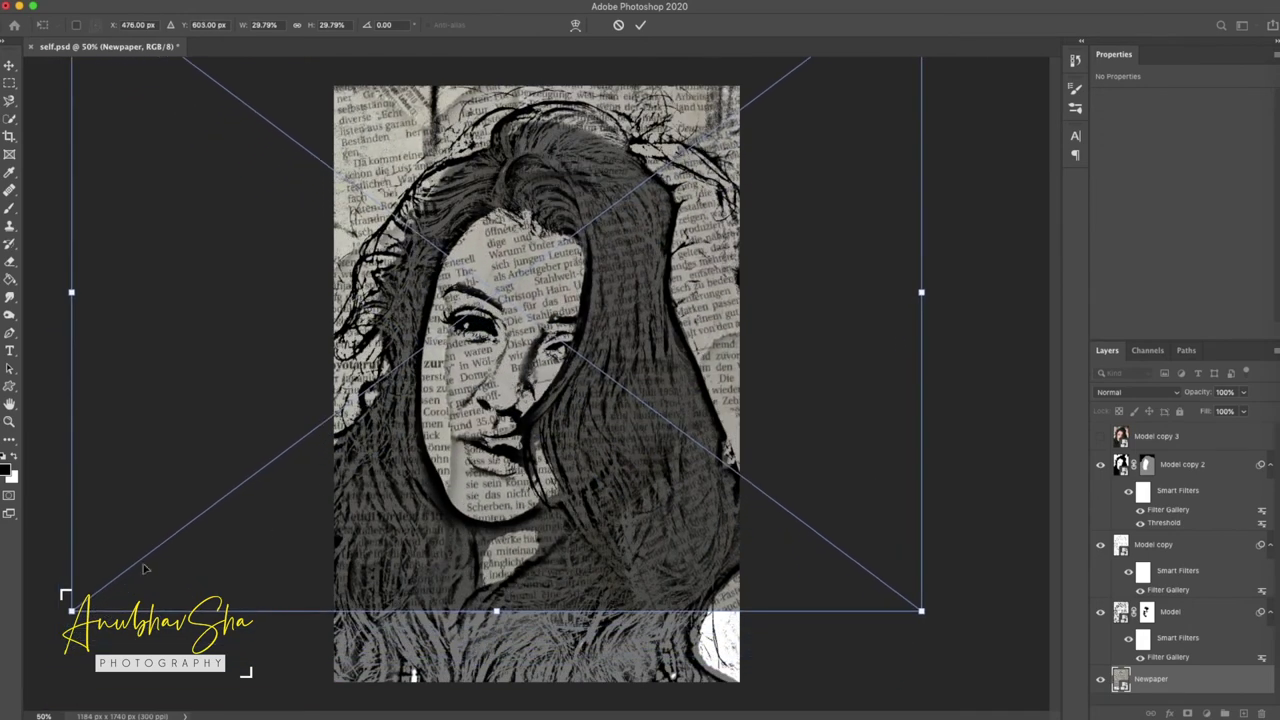
{"action": "left_click_drag", "start_coordinate": [66, 610], "coordinate": [24, 687]}
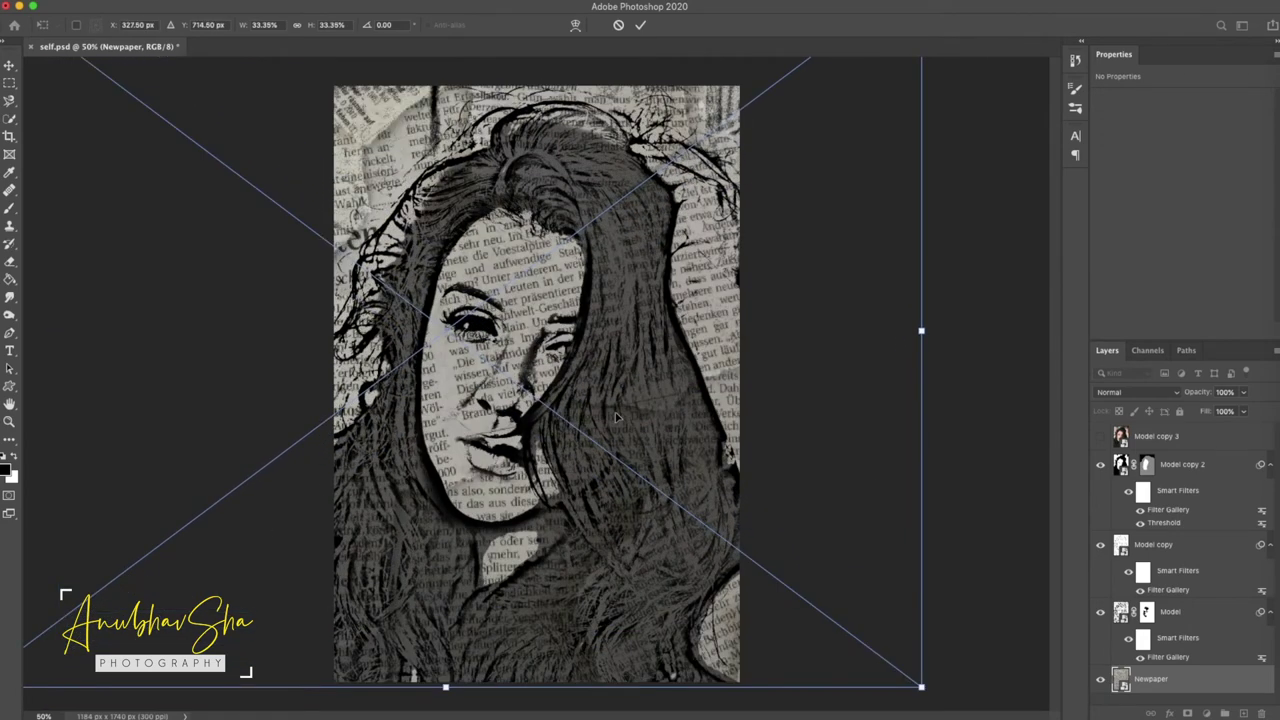
{"action": "key", "text": "Return"}
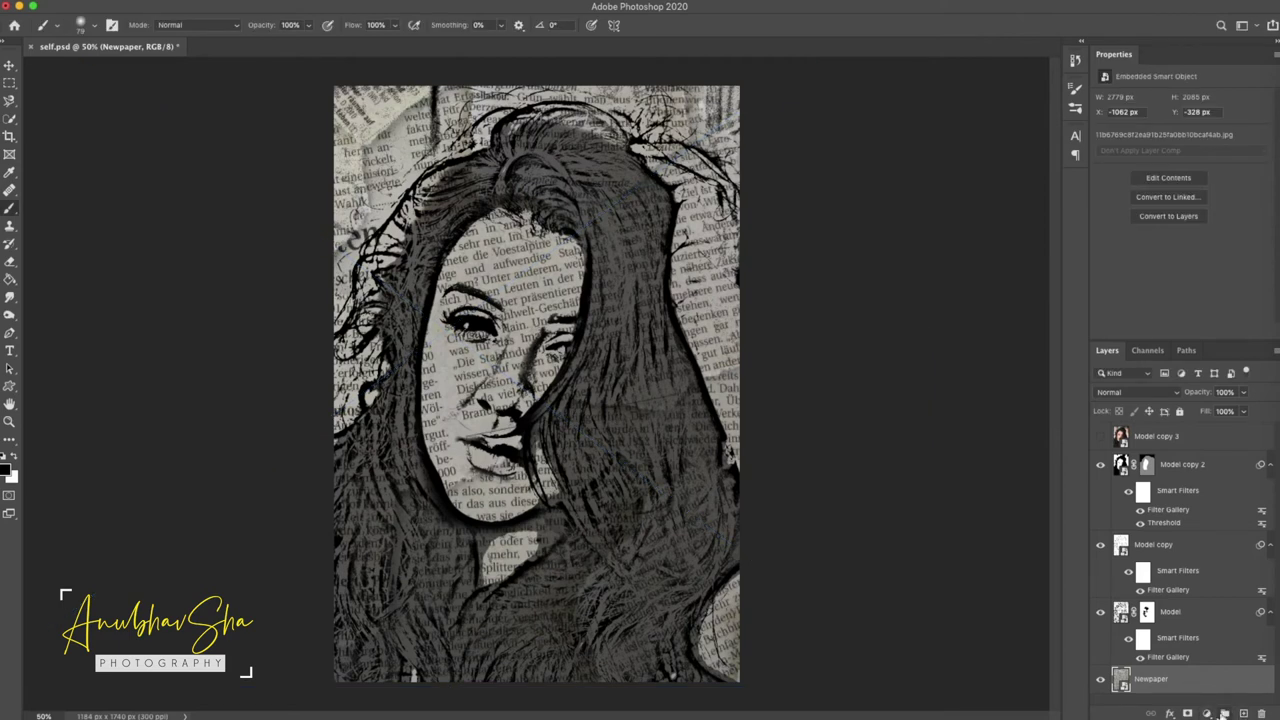
- Add a Curves adjustment clipped to Newspaper with a midtone point at input 115, output 162
{"action": "left_click", "coordinate": [1206, 713]}
{"action": "left_click", "coordinate": [1198, 519]}
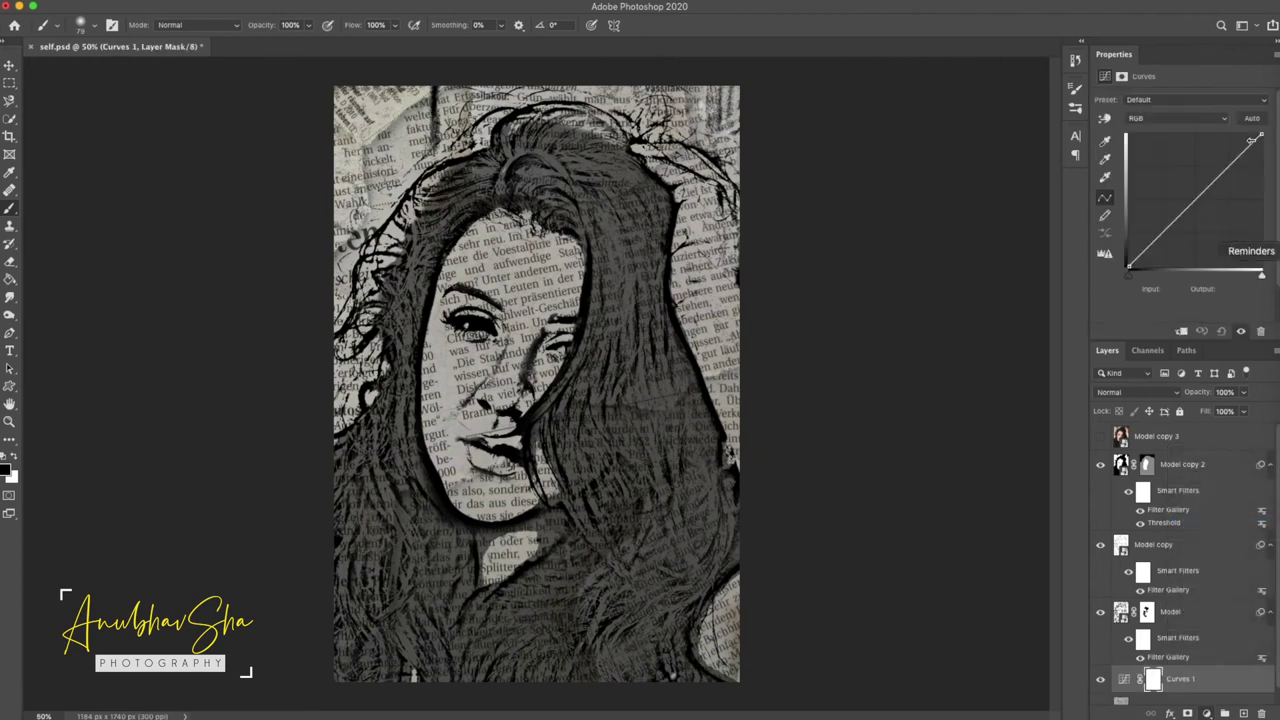
{"action": "left_click_drag", "start_coordinate": [1190, 204], "coordinate": [1188, 180]}
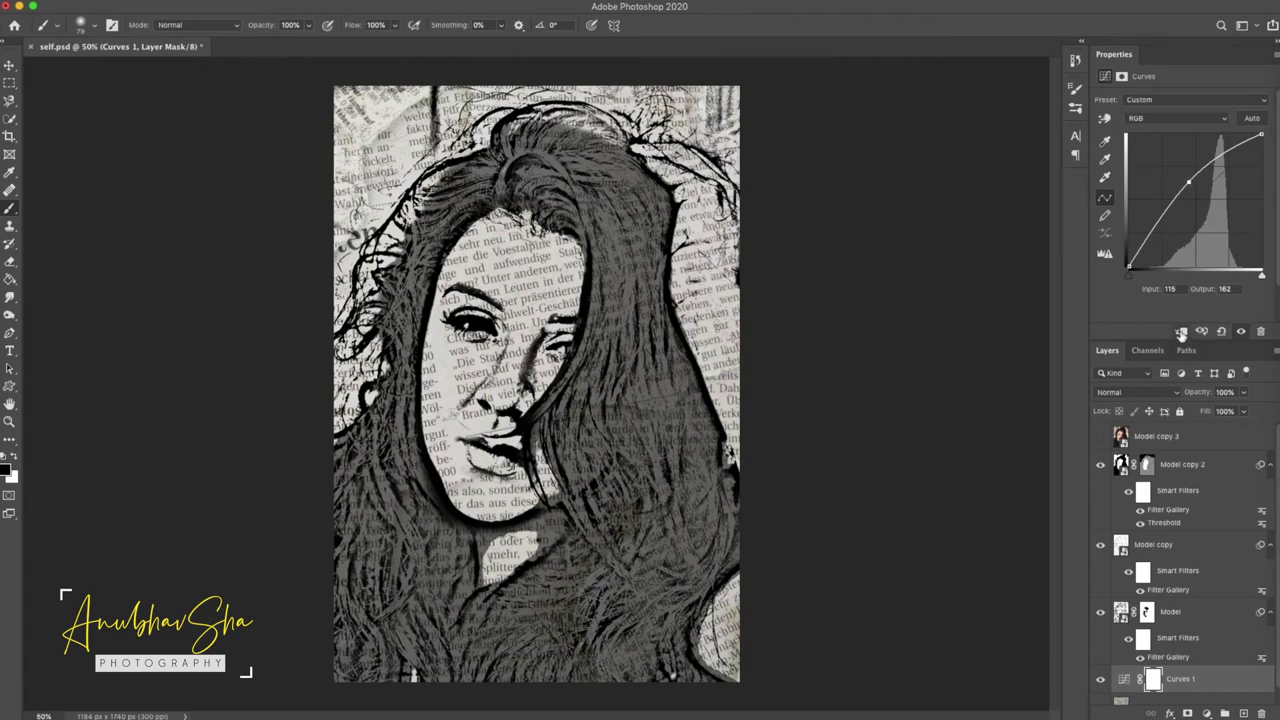
{"action": "left_click", "coordinate": [1181, 332]}
{"action": "scroll", "coordinate": [1237, 688], "scroll_direction": "down", "scroll_amount": 1}
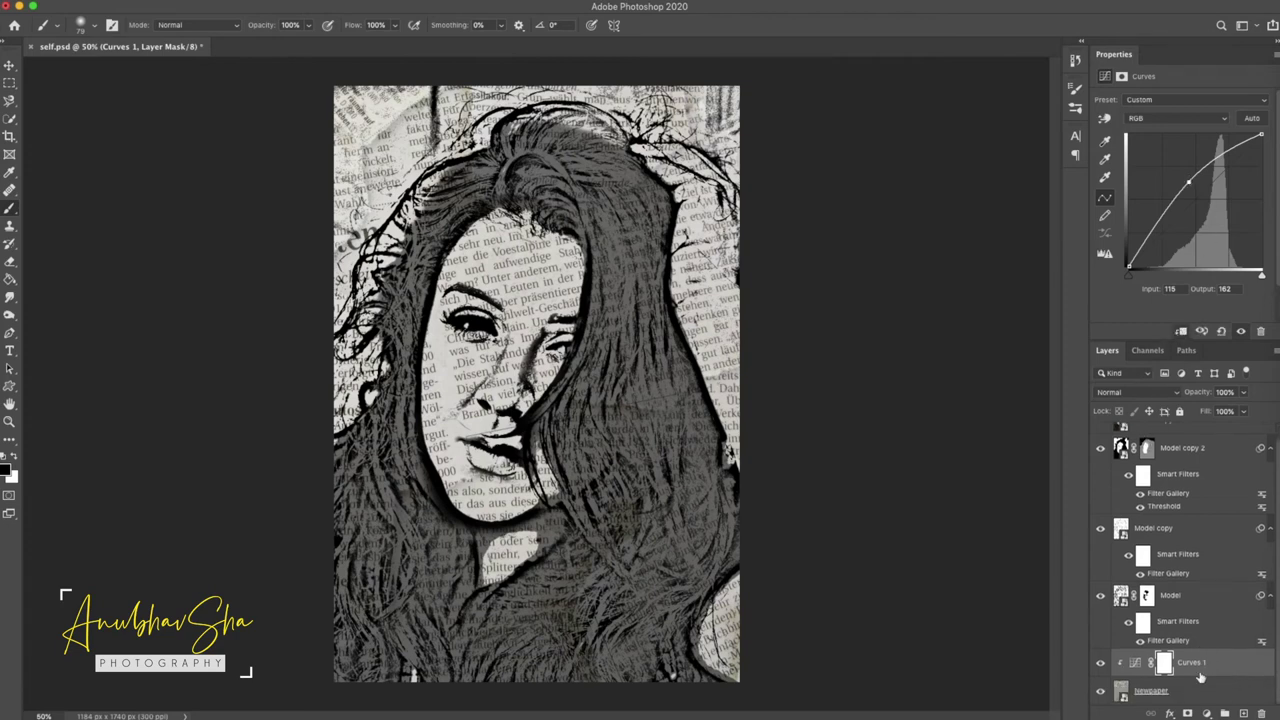
- Add a Color Balance adjustment clipped to Newspaper with midtones Red +3, Green −4, Blue −25
{"action": "left_click", "coordinate": [1207, 713]}
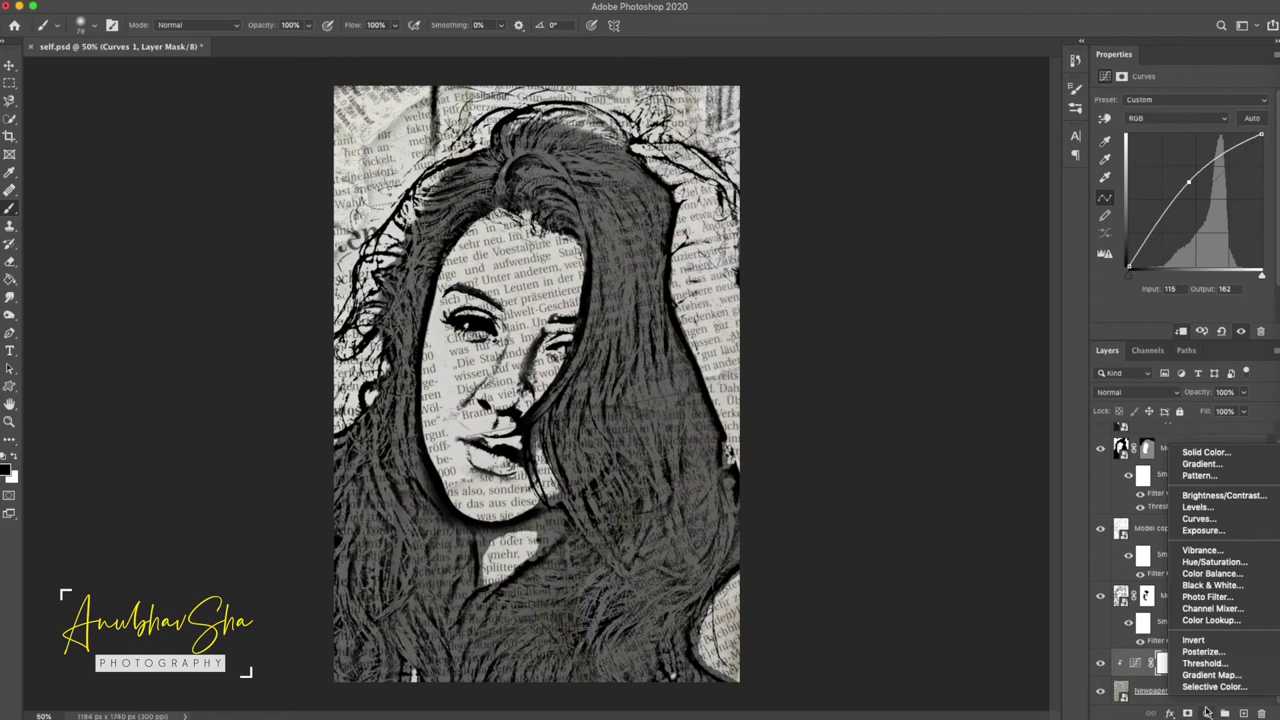
{"action": "left_click", "coordinate": [1229, 578]}
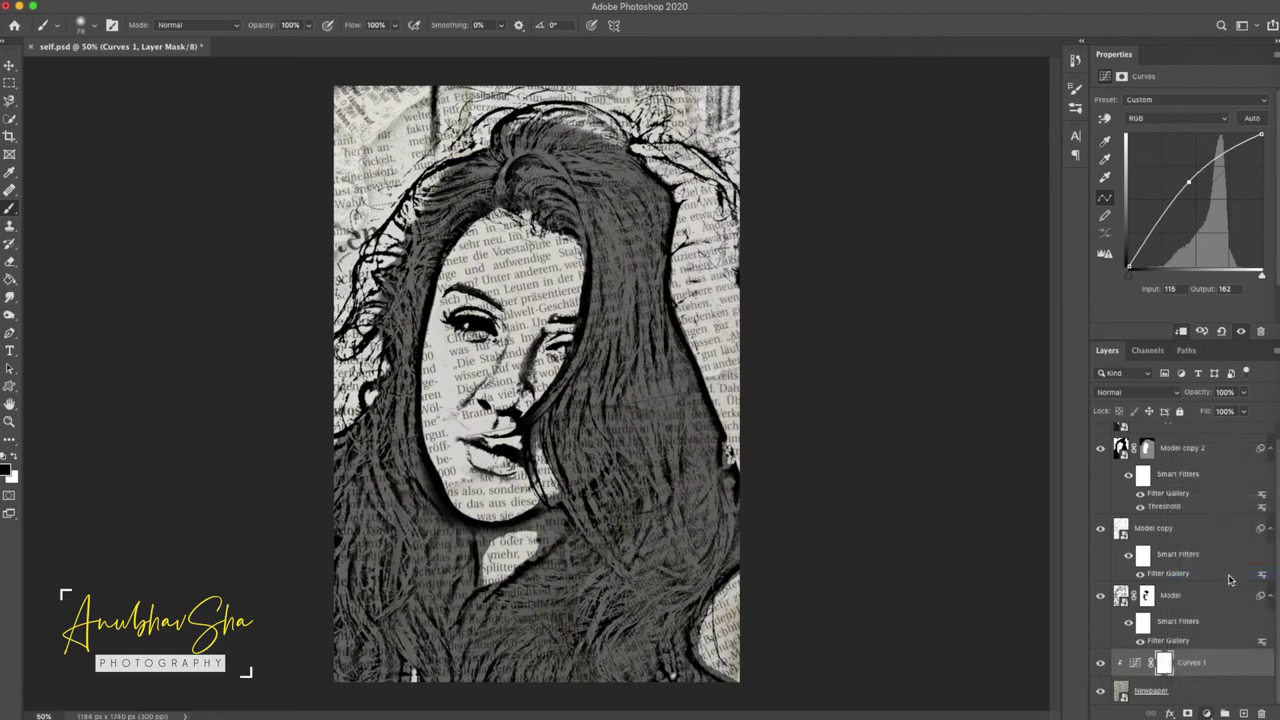
{"action": "left_click", "coordinate": [1182, 332]}
{"action": "left_click_drag", "start_coordinate": [1163, 178], "coordinate": [1167, 141]}
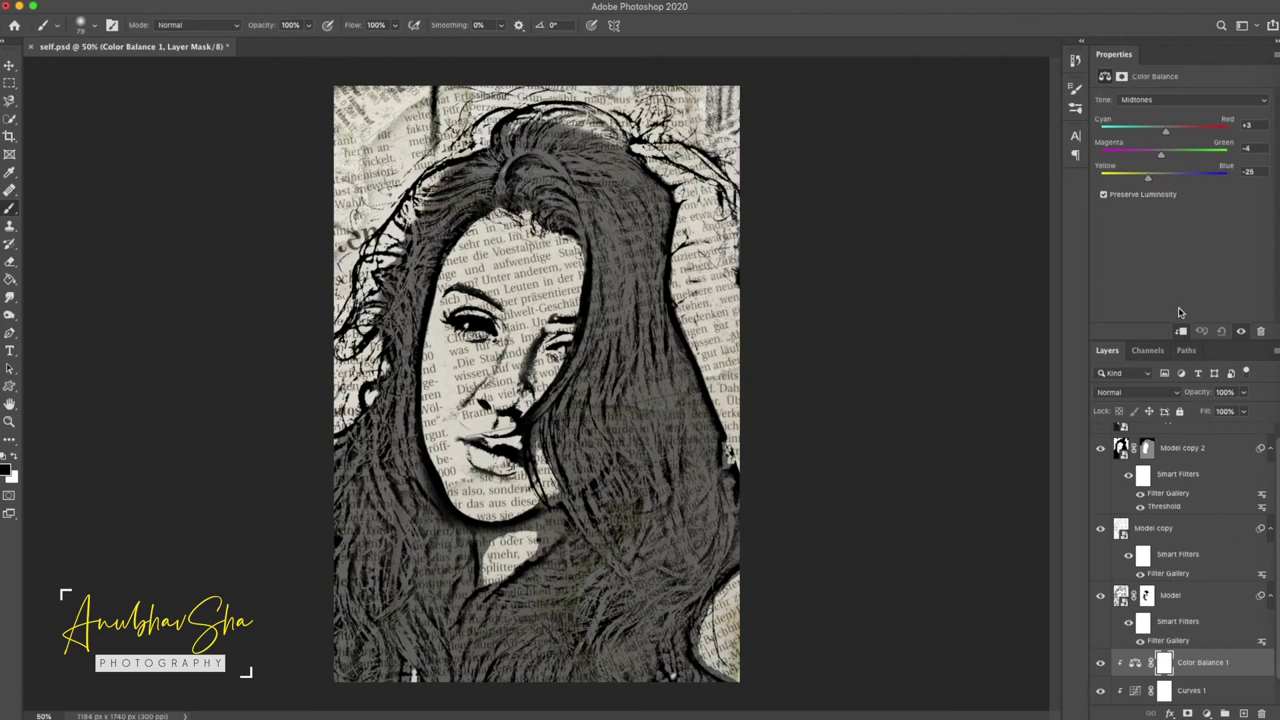
{"action": "scroll", "coordinate": [1170, 627], "scroll_direction": "down", "scroll_amount": 1}
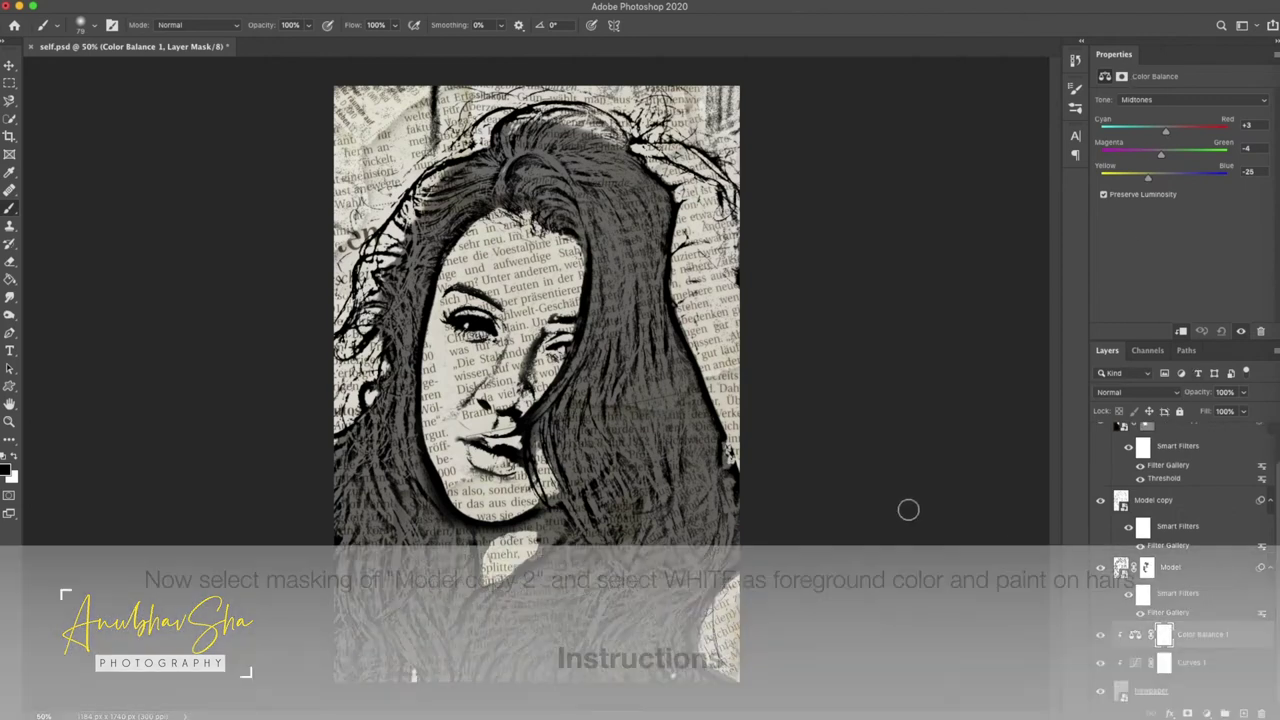
- Select Model copy 2's mask, switch the foreground to white and set brush opacity to 46%
{"action": "scroll", "coordinate": [1170, 500], "scroll_direction": "up", "scroll_amount": 2}
{"action": "left_click", "coordinate": [1147, 464]}
{"action": "key", "text": "x"}
{"action": "left_click_drag", "start_coordinate": [307, 25], "coordinate": [274, 45]}
{"action": "mouse_move", "coordinate": [610, 110]}
{"action": "left_mouse_down"}
{"action": "mouse_move", "coordinate": [505, 150]}
{"action": "mouse_move", "coordinate": [390, 260]}
{"action": "mouse_move", "coordinate": [360, 325]}
{"action": "left_mouse_up"}
- Paint white strokes with a larger brush over the hair on both sides and the bottom
{"action": "left_click_drag", "start_coordinate": [636, 246], "coordinate": [640, 545]}
{"action": "mouse_move", "coordinate": [640, 270]}
{"action": "left_mouse_down"}
{"action": "mouse_move", "coordinate": [502, 176]}
{"action": "mouse_move", "coordinate": [590, 520]}
{"action": "mouse_move", "coordinate": [523, 163]}
{"action": "mouse_move", "coordinate": [646, 200]}
{"action": "mouse_move", "coordinate": [645, 540]}
{"action": "left_mouse_up"}
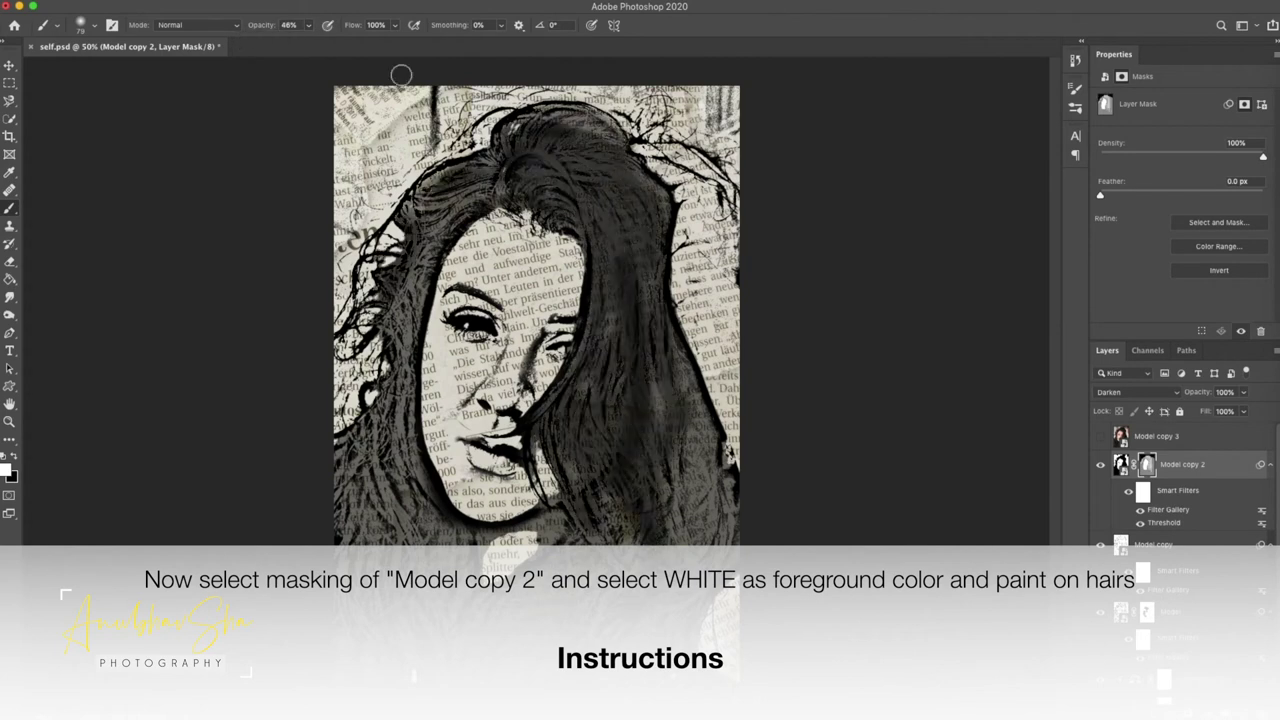
{"action": "left_click_drag", "start_coordinate": [749, 451], "coordinate": [720, 530]}
{"action": "left_click_drag", "start_coordinate": [450, 550], "coordinate": [400, 465]}
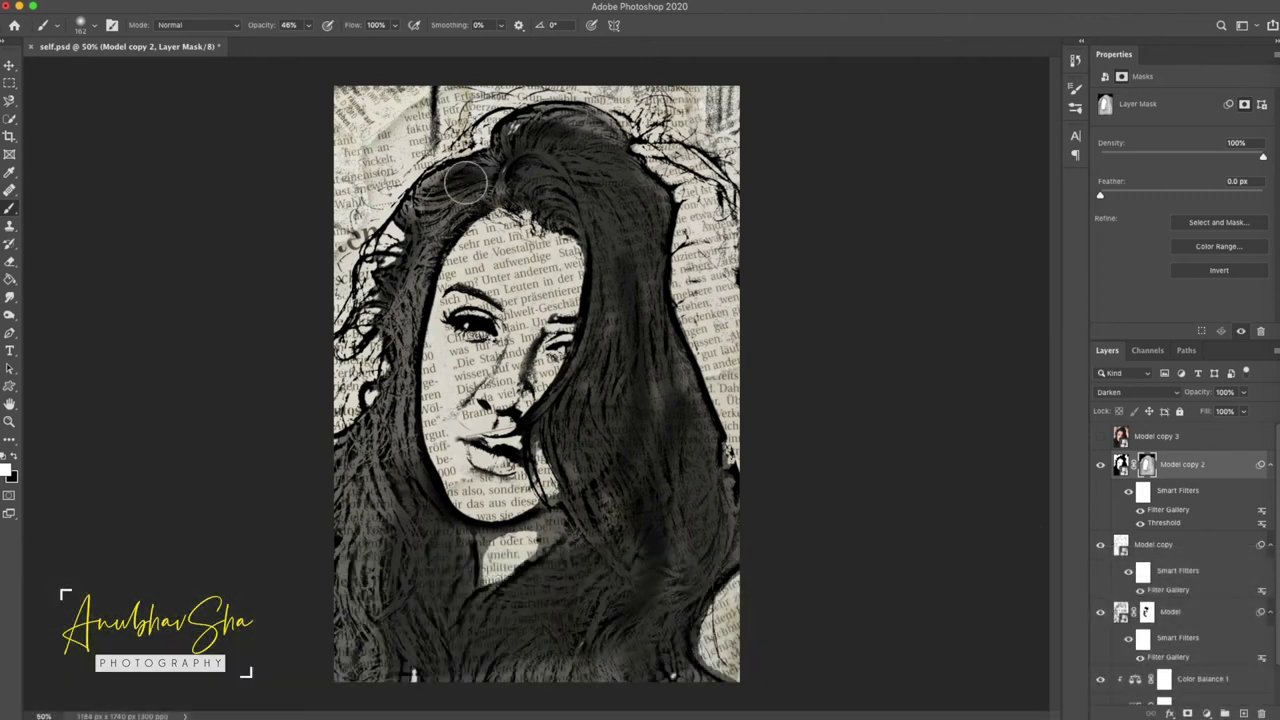
{"action": "mouse_move", "coordinate": [430, 198]}
{"action": "left_mouse_down"}
{"action": "mouse_move", "coordinate": [398, 307]}
{"action": "mouse_move", "coordinate": [390, 450]}
{"action": "left_mouse_up"}
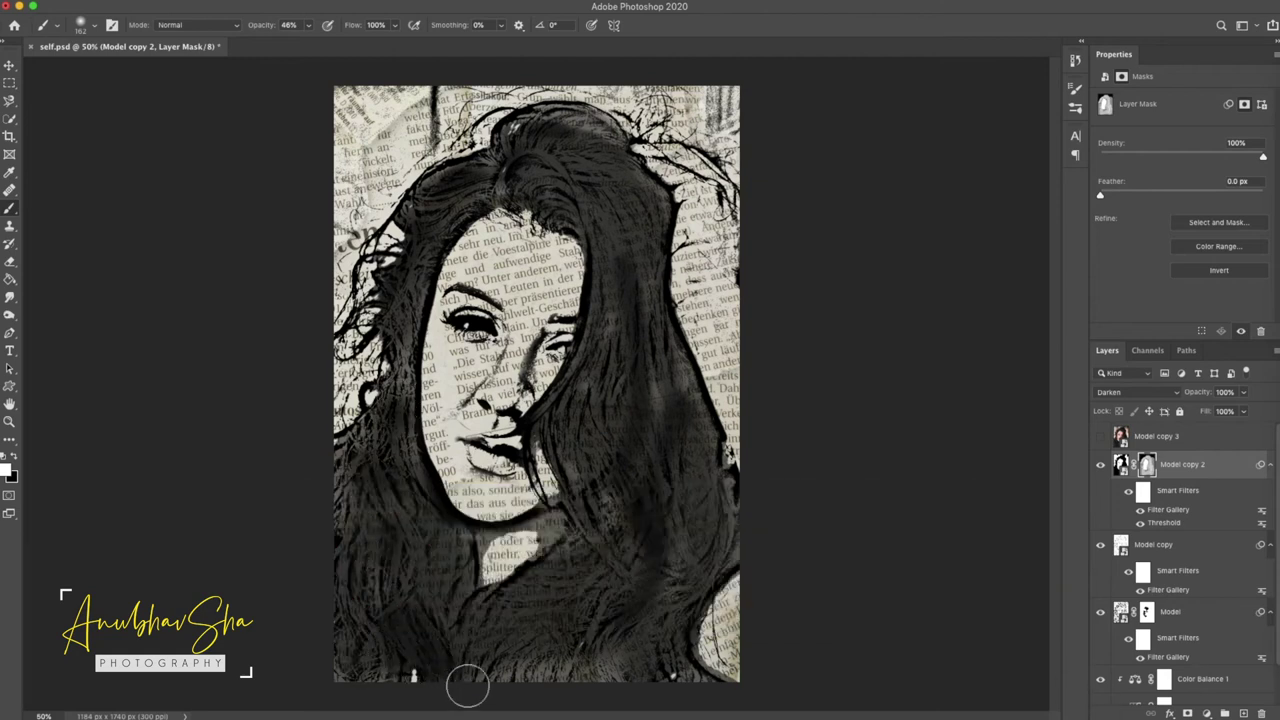
{"action": "mouse_move", "coordinate": [479, 666]}
{"action": "left_mouse_down"}
{"action": "mouse_move", "coordinate": [506, 634]}
{"action": "mouse_move", "coordinate": [456, 627]}
{"action": "mouse_move", "coordinate": [377, 581]}
{"action": "left_mouse_up"}
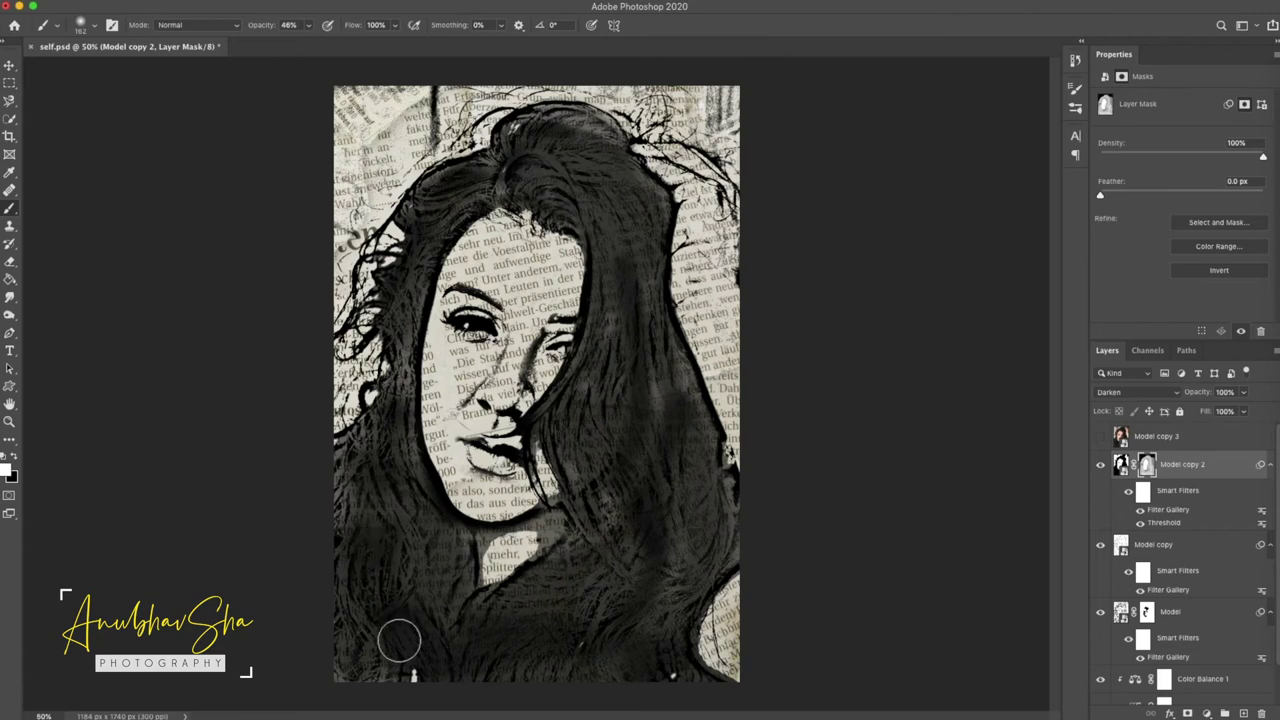
- Finish the right-side hair, then show Model copy 3 in Multiply mode with a new layer mask
{"action": "left_click_drag", "start_coordinate": [666, 344], "coordinate": [575, 170]}
{"action": "left_click", "coordinate": [1160, 436]}
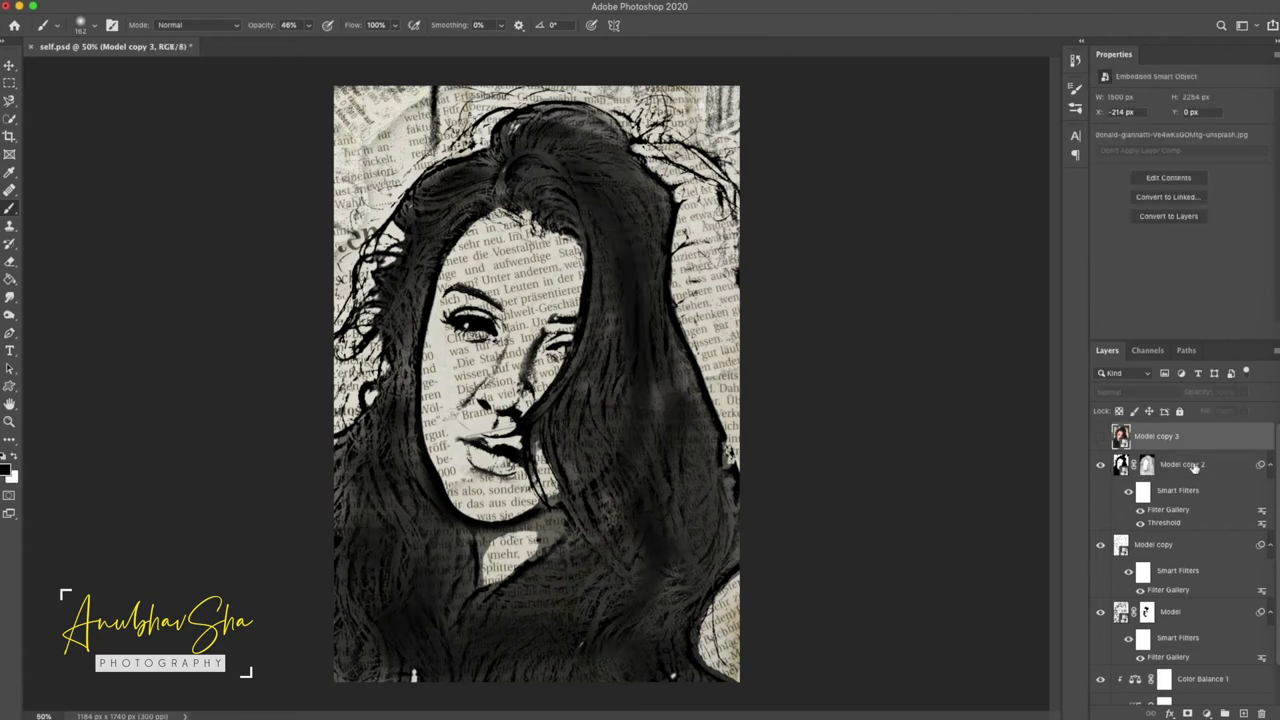
{"action": "left_click", "coordinate": [1193, 469]}
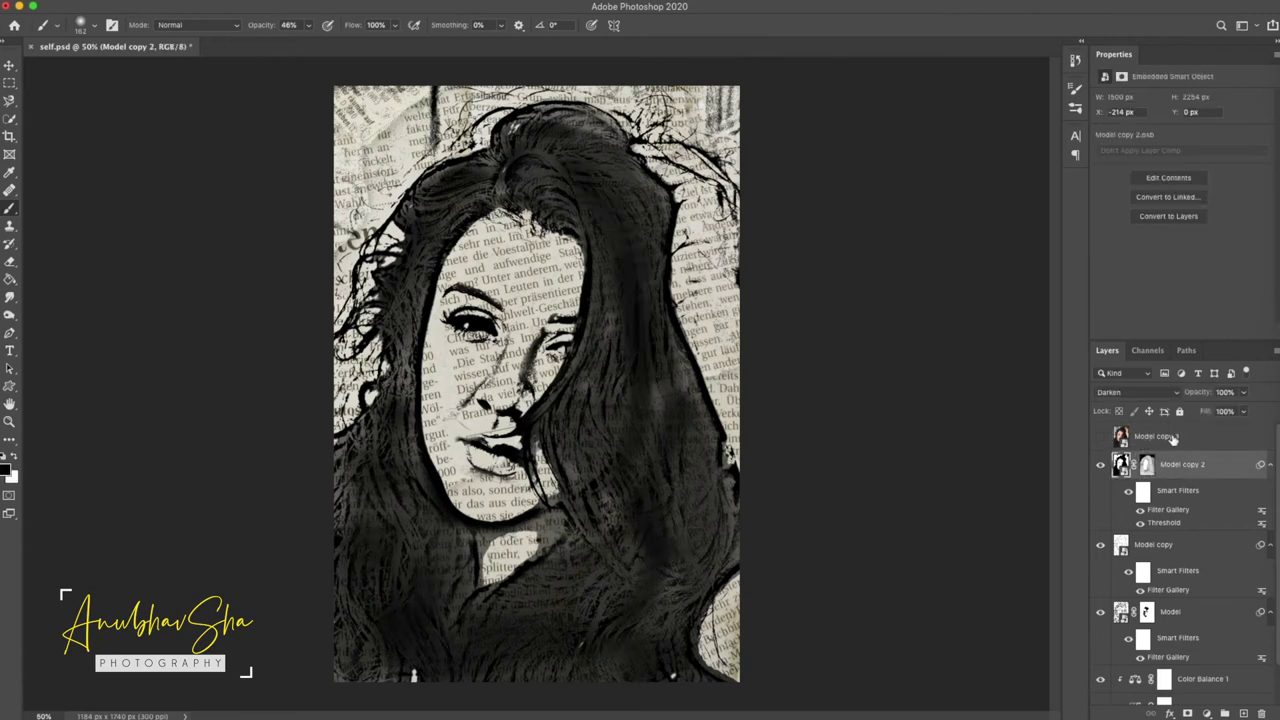
{"action": "left_click", "coordinate": [1174, 440]}
{"action": "left_click", "coordinate": [1101, 437]}
{"action": "left_click", "coordinate": [1115, 391]}
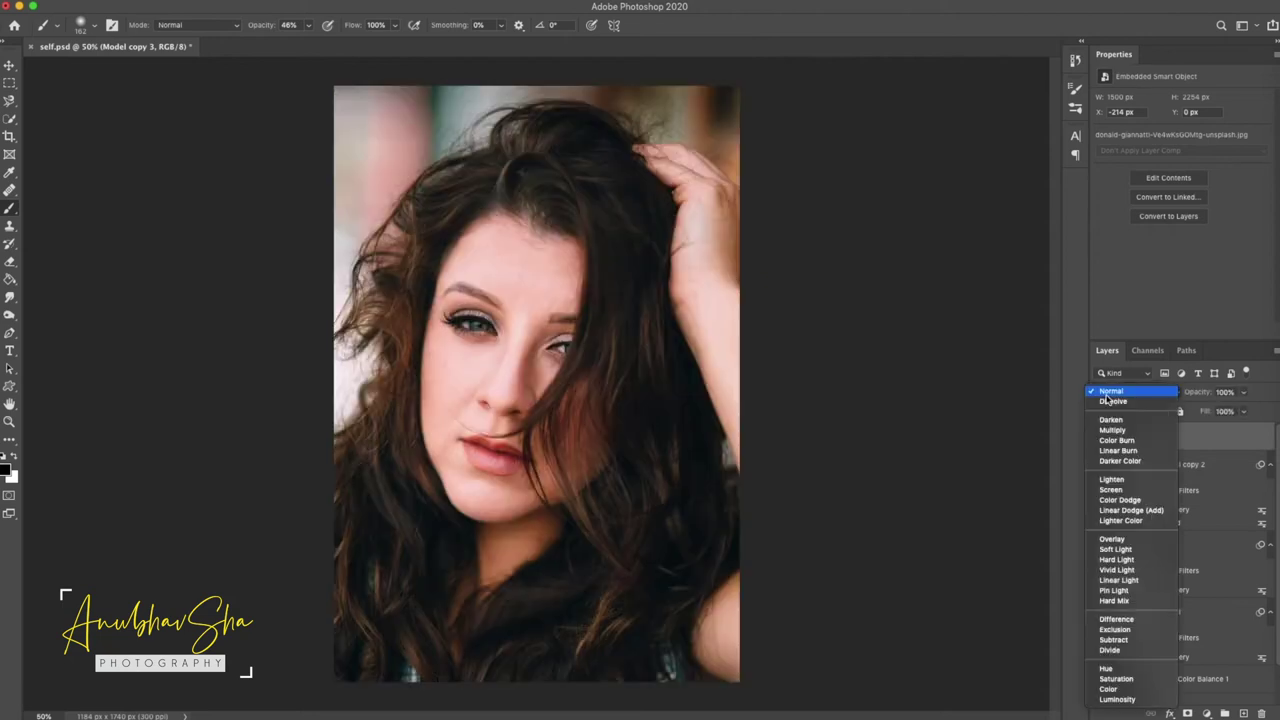
{"action": "left_click", "coordinate": [1112, 431]}
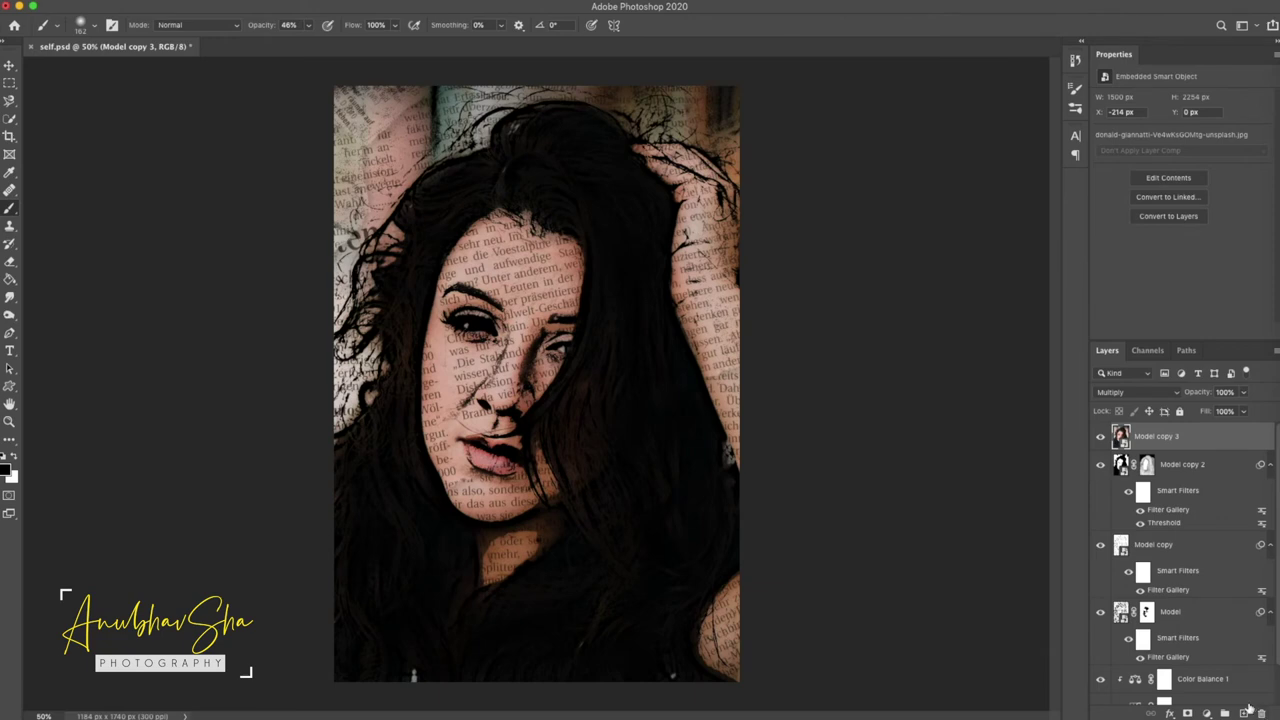
{"action": "left_click", "coordinate": [1188, 713]}
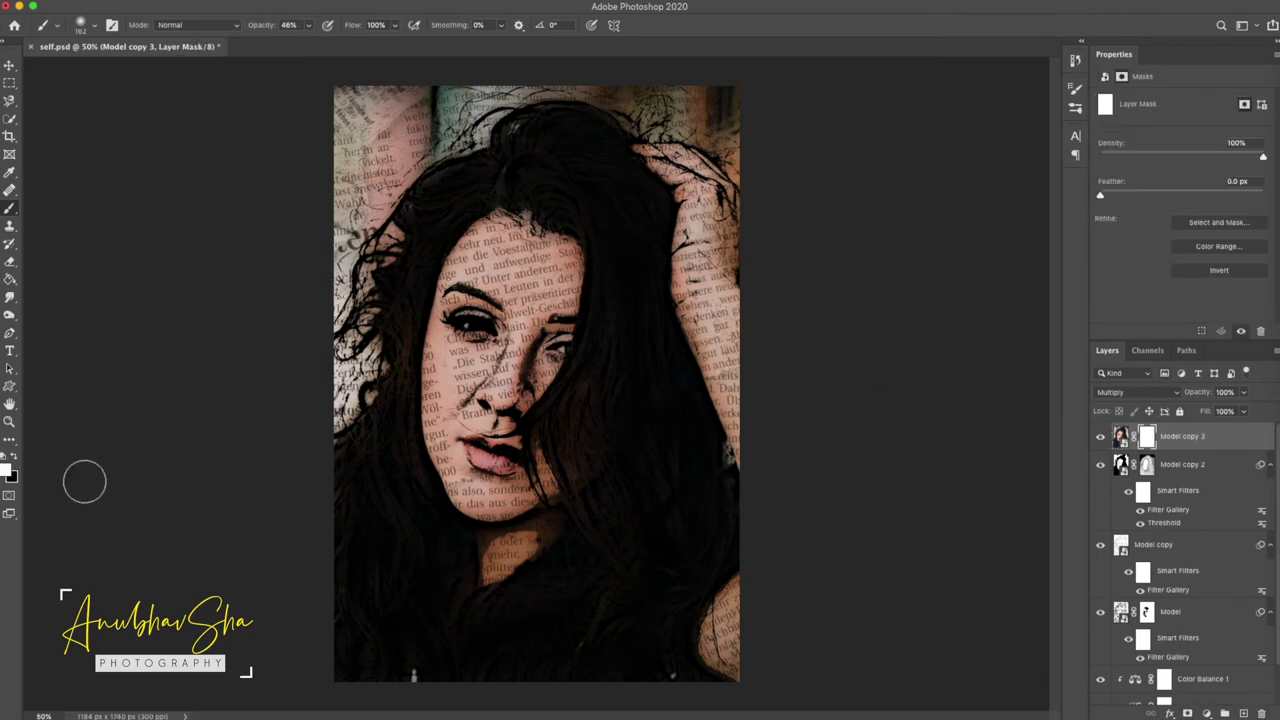
- Invert Model copy 3's mask to black and paint white over the lips at full opacity
{"action": "key", "text": "super+i"}
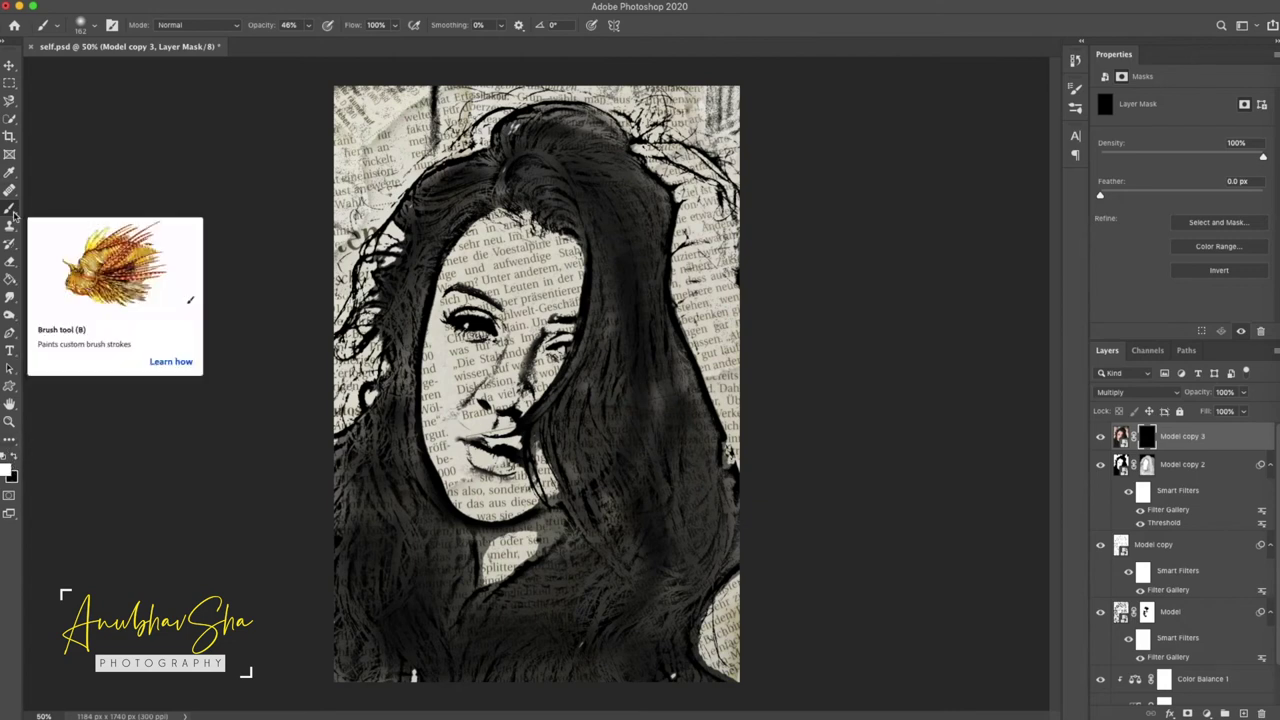
{"action": "scroll", "coordinate": [500, 480], "scroll_direction": "up", "scroll_amount": 2}
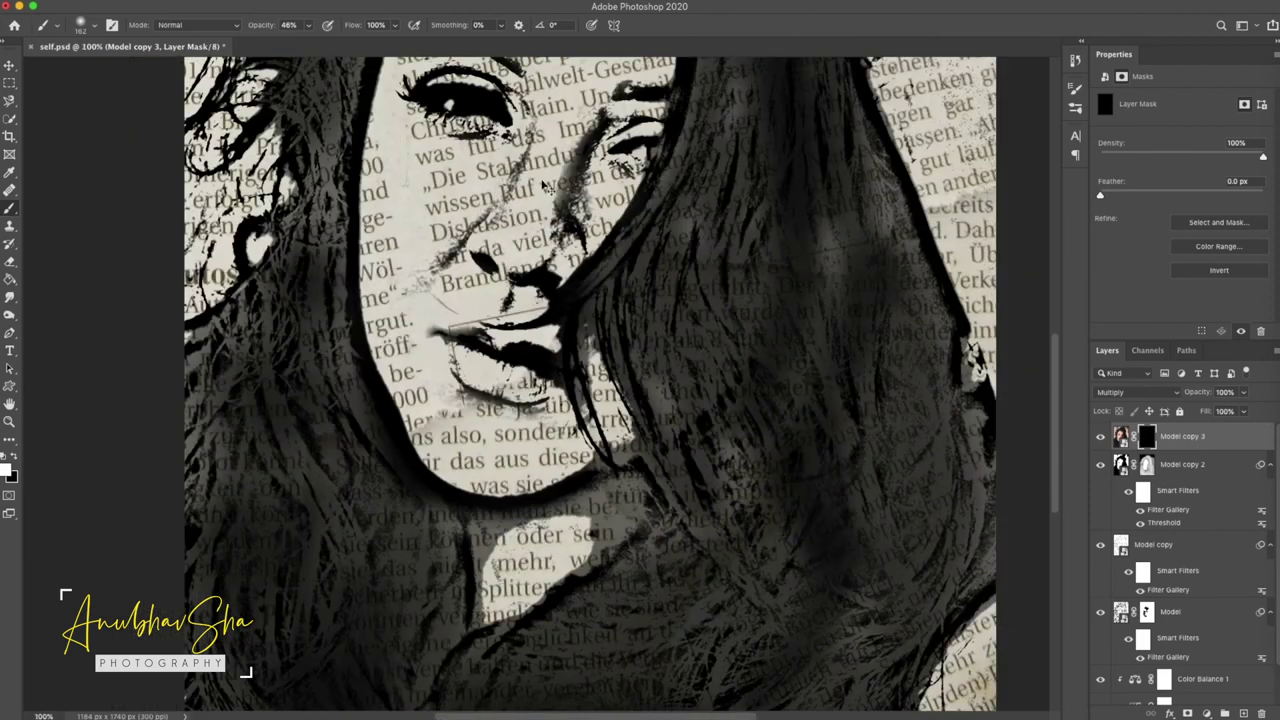
{"action": "key", "text": "bracketleft"}
{"action": "key", "text": "bracketleft"}
{"action": "key", "text": "bracketleft"}
{"action": "key", "text": "bracketleft"}
{"action": "mouse_move", "coordinate": [497, 376]}
{"action": "left_mouse_down"}
{"action": "mouse_move", "coordinate": [470, 365]}
{"action": "mouse_move", "coordinate": [540, 385]}
{"action": "mouse_move", "coordinate": [508, 375]}
{"action": "mouse_move", "coordinate": [545, 378]}
{"action": "mouse_move", "coordinate": [530, 368]}
{"action": "left_mouse_up"}
{"action": "key", "text": "0"}
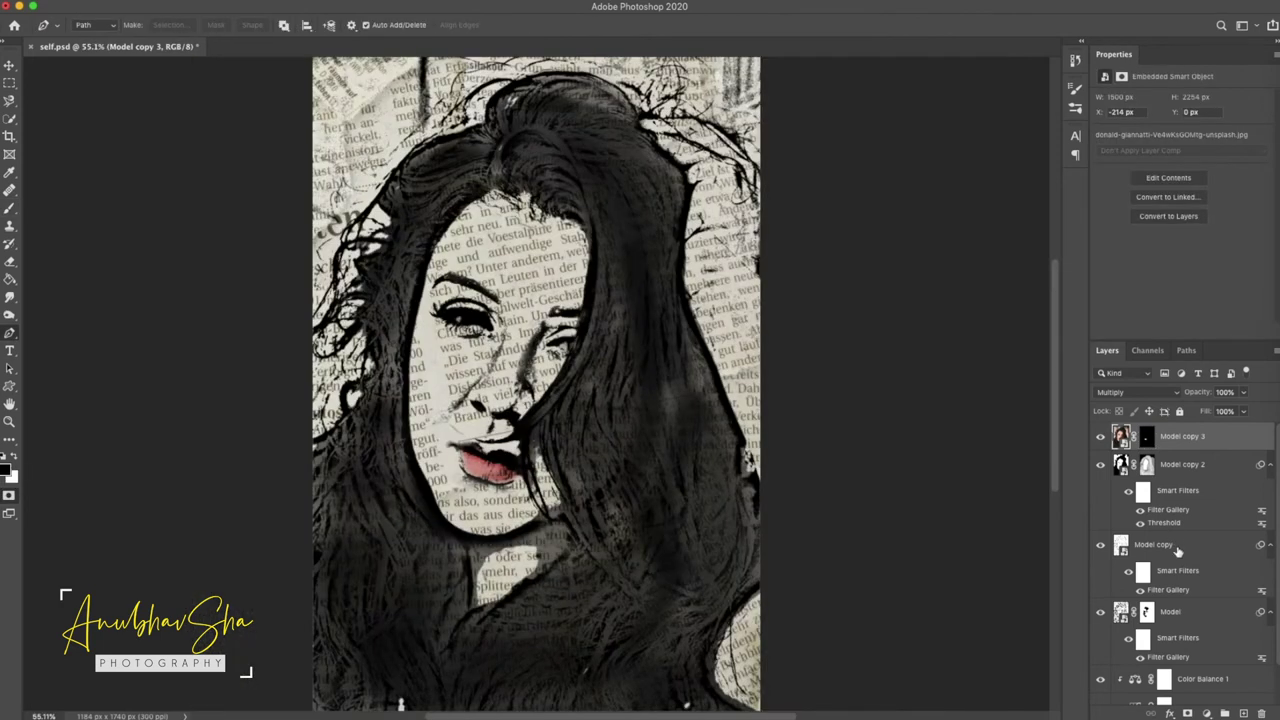
- Add a Vibrance adjustment clipped to Model copy 3 with Vibrance +65 and Saturation +25
{"action": "left_click", "coordinate": [1205, 713]}
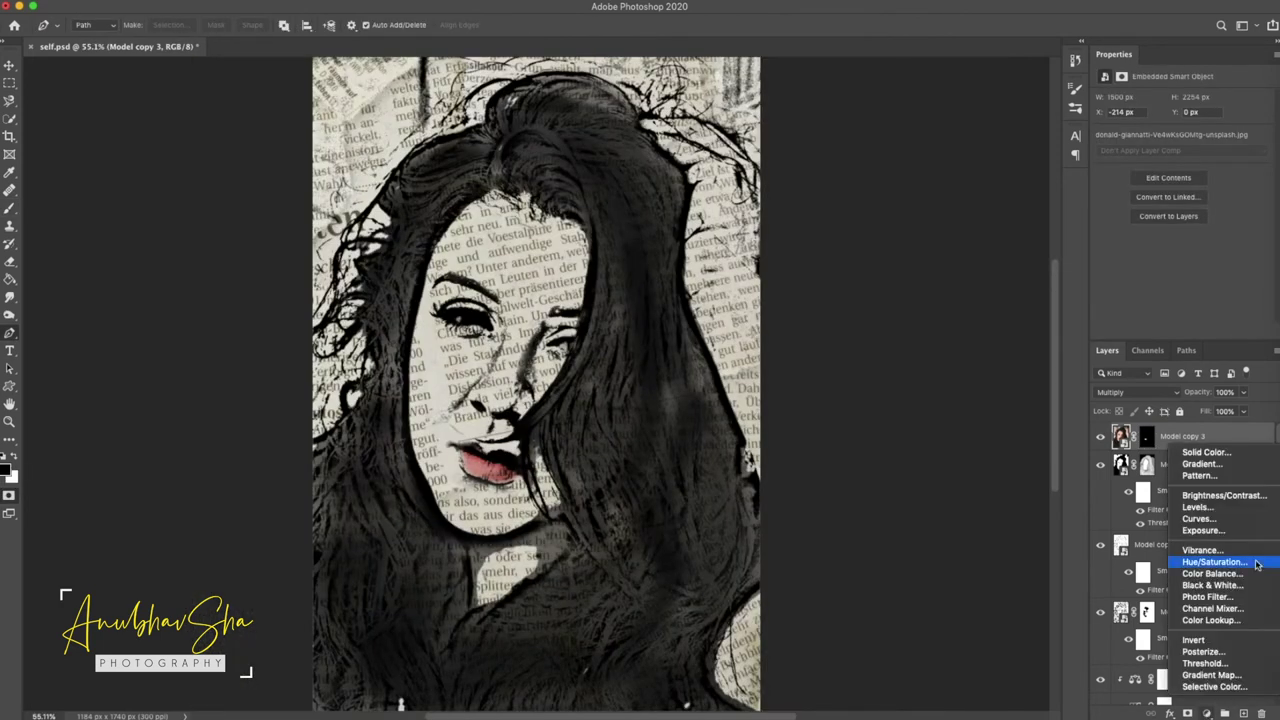
{"action": "left_click", "coordinate": [1222, 551]}
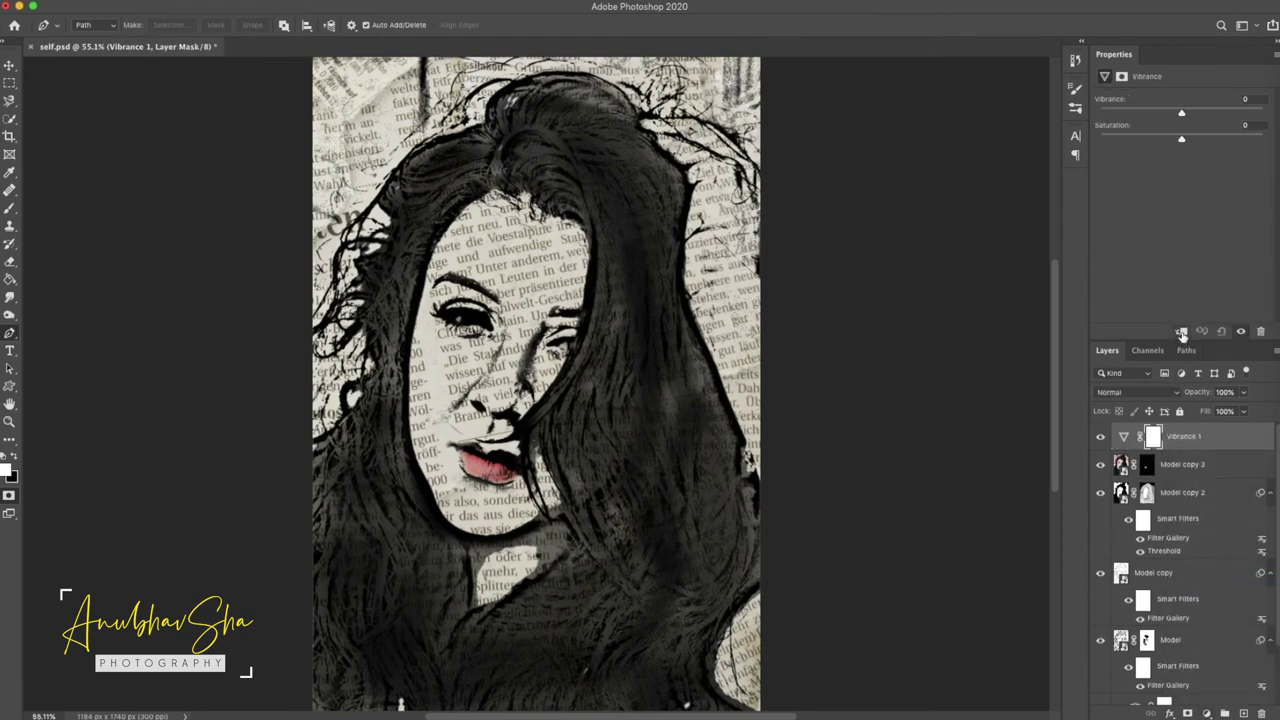
{"action": "left_click", "coordinate": [1182, 332]}
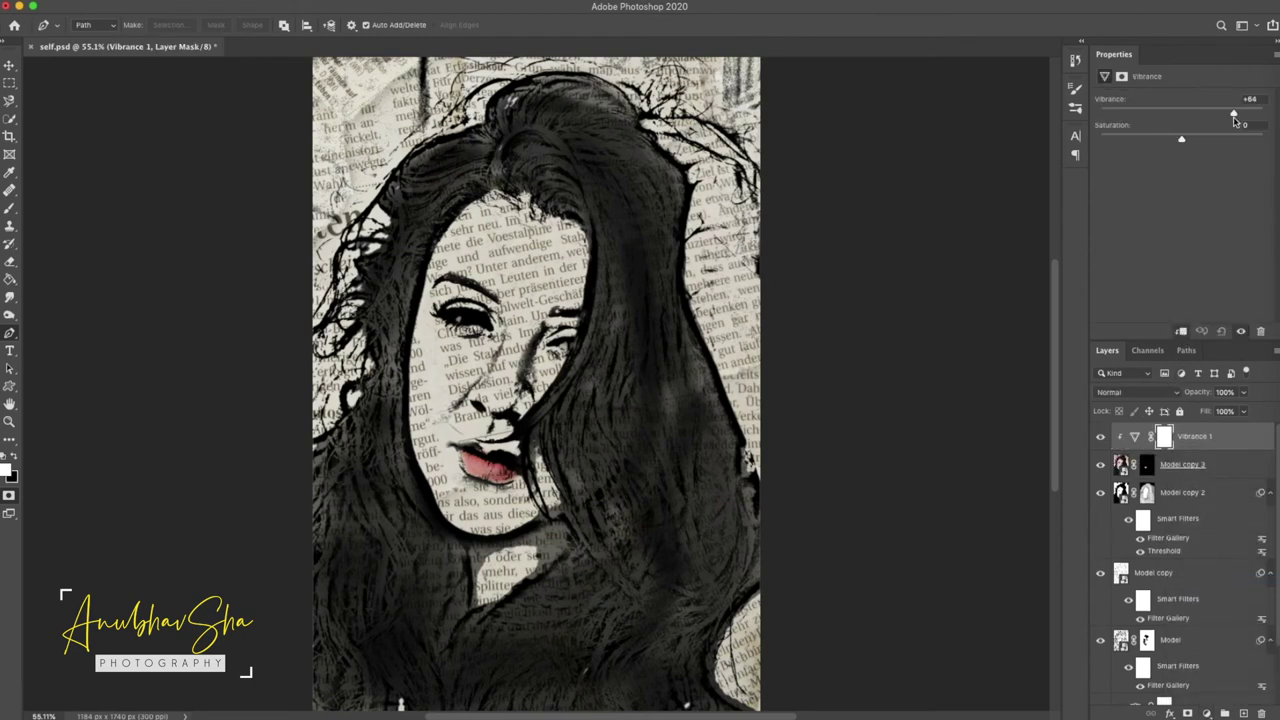
{"action": "left_click_drag", "start_coordinate": [1218, 146], "coordinate": [1203, 146]}
- Add a clipped Levels adjustment with gamma 0.69 and output levels 35 to 213
{"action": "left_click", "coordinate": [1206, 713]}
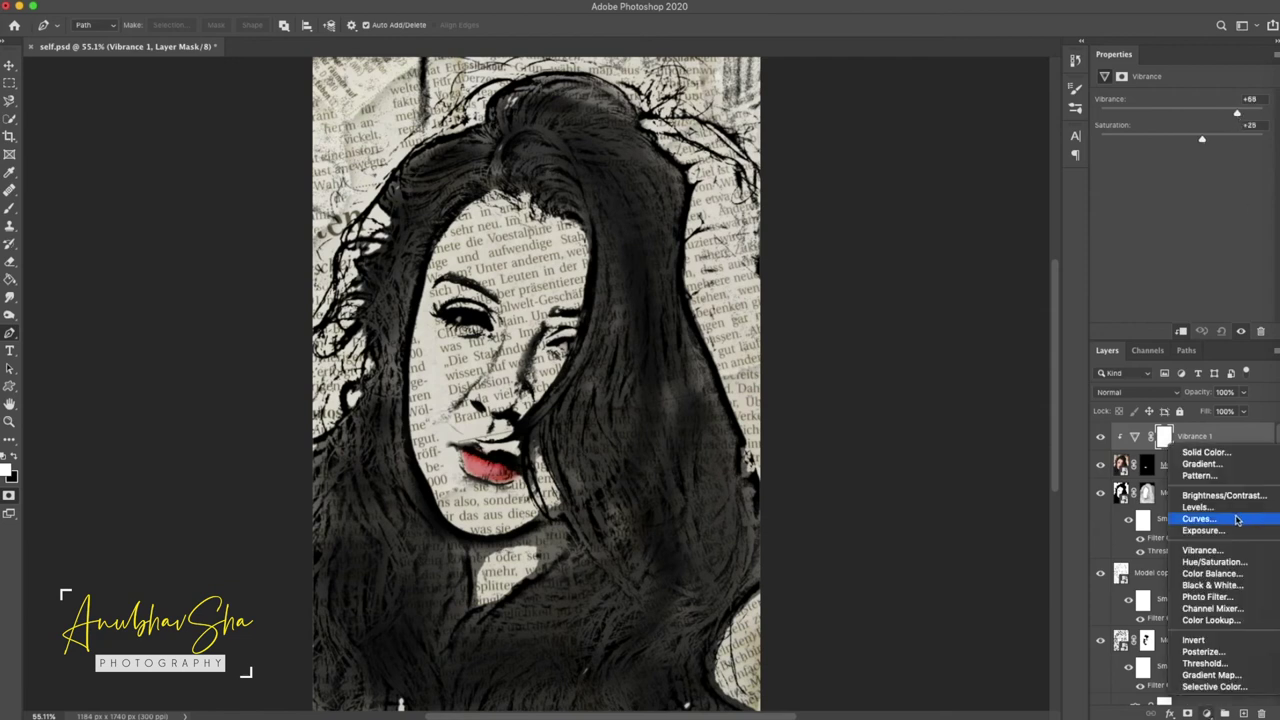
{"action": "left_click", "coordinate": [1212, 507]}
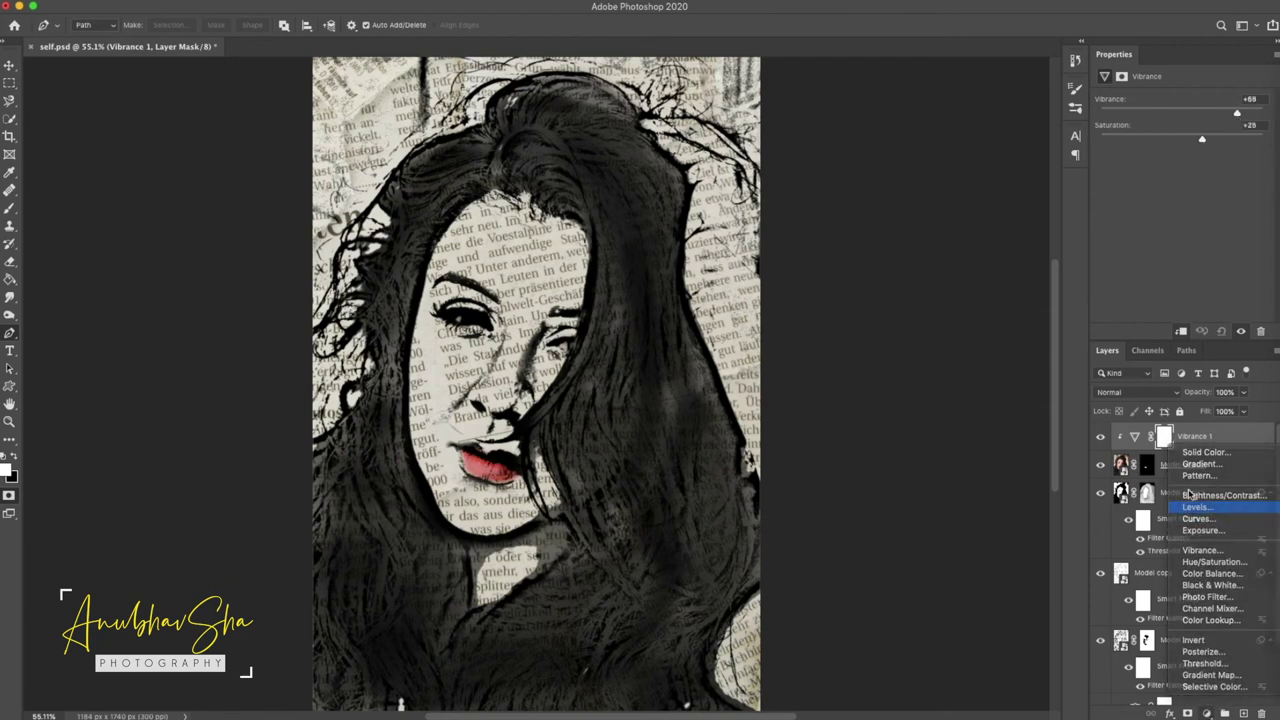
{"action": "left_click", "coordinate": [1181, 333]}
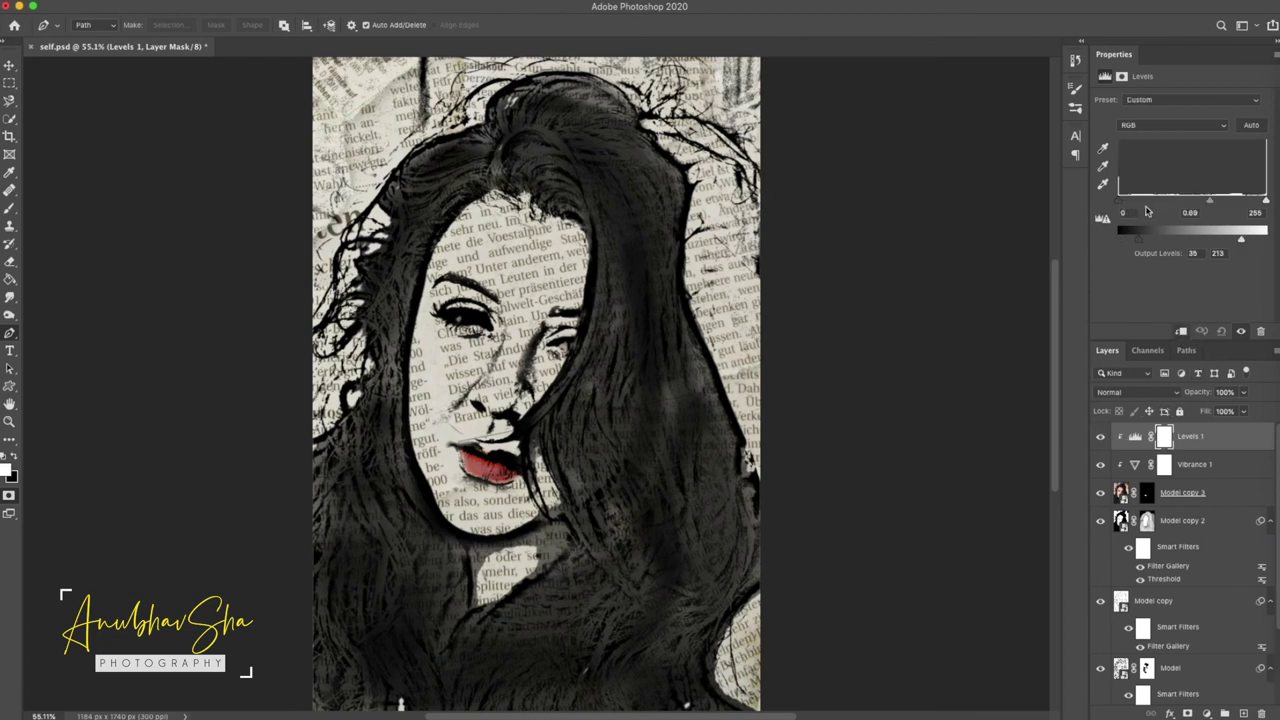
{"action": "left_click_drag", "start_coordinate": [1201, 394], "coordinate": [1189, 395]}
- Create a new empty layer named 'brush' above the adjustments
{"action": "key", "text": "super+2"}
{"action": "left_click", "coordinate": [1245, 714]}
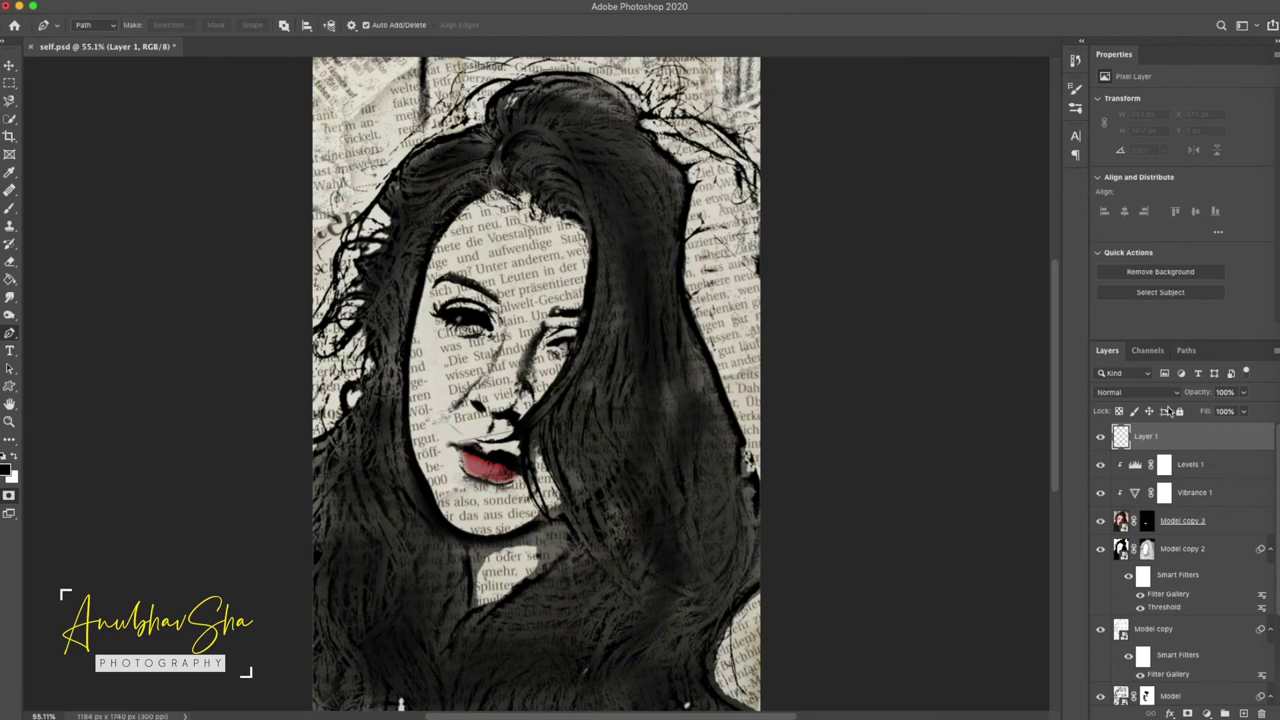
{"action": "double_click", "coordinate": [1145, 436]}
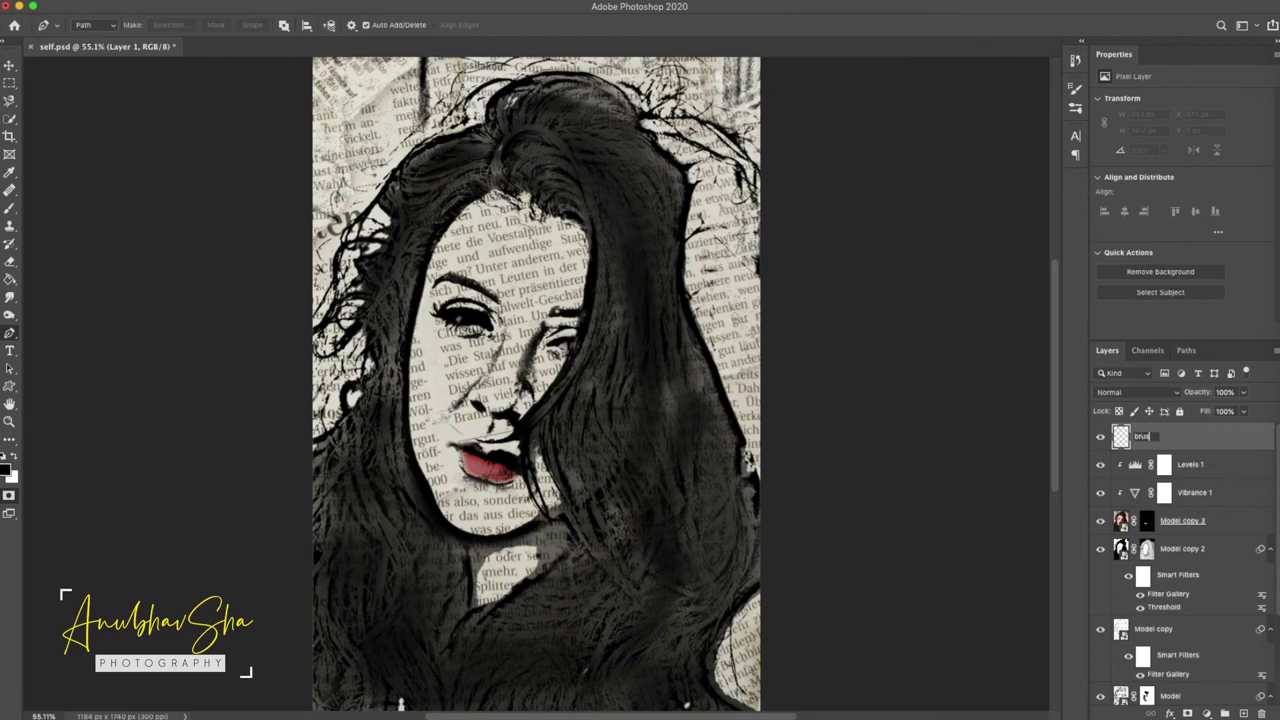
{"action": "type", "text": "brush"}
{"action": "key", "text": "Return"}
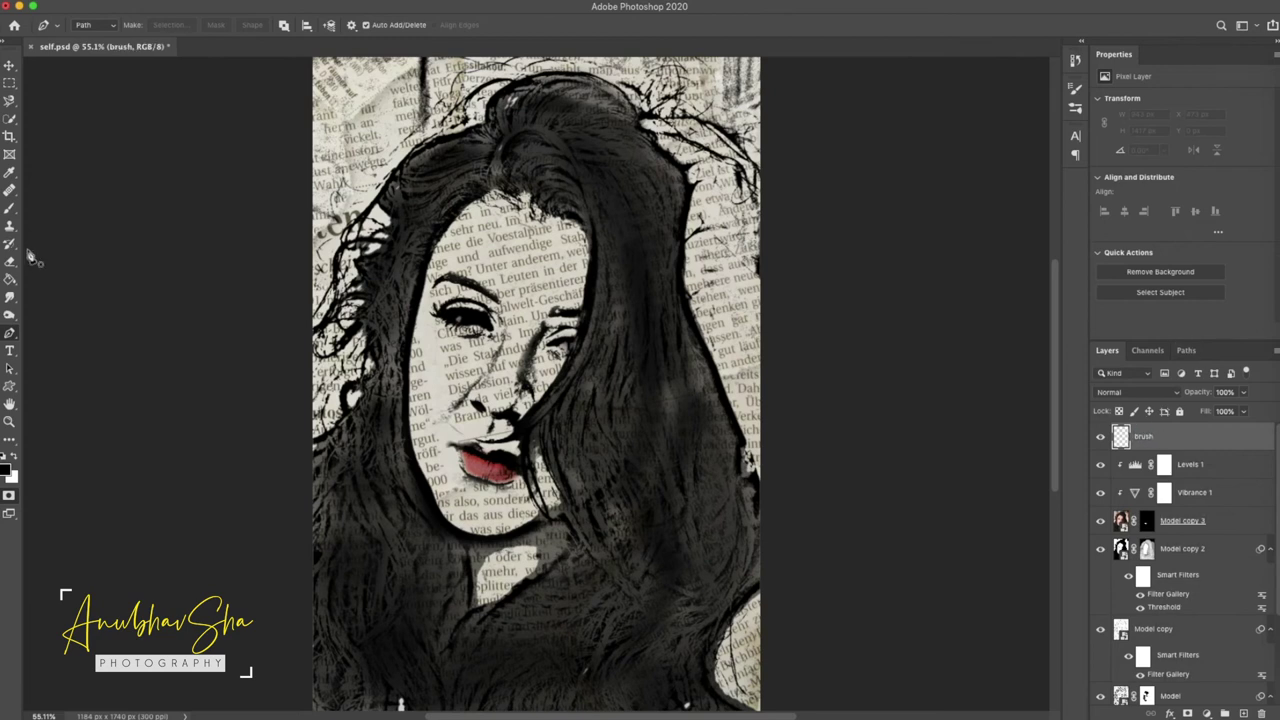
- Import the Spray Brushes set and select the Spray 12 brush at 300 px
{"action": "left_click", "coordinate": [9, 208]}
{"action": "left_click", "coordinate": [95, 27]}
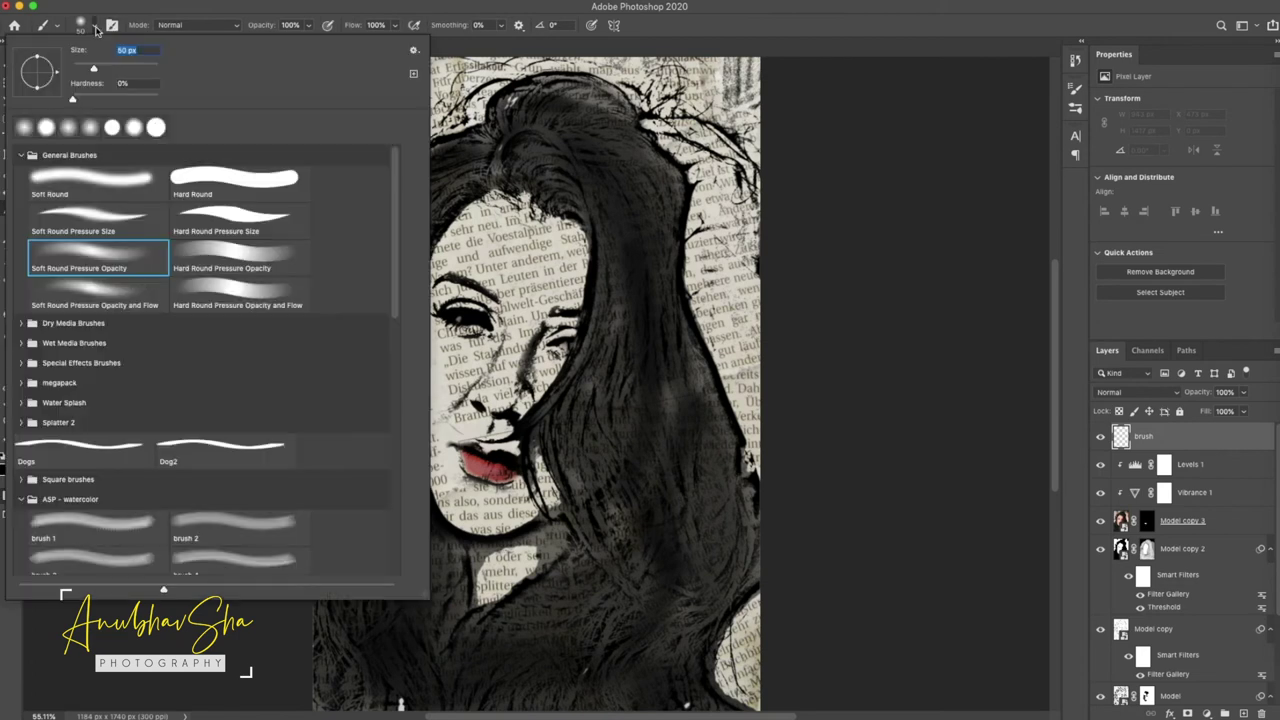
{"action": "left_click", "coordinate": [413, 50]}
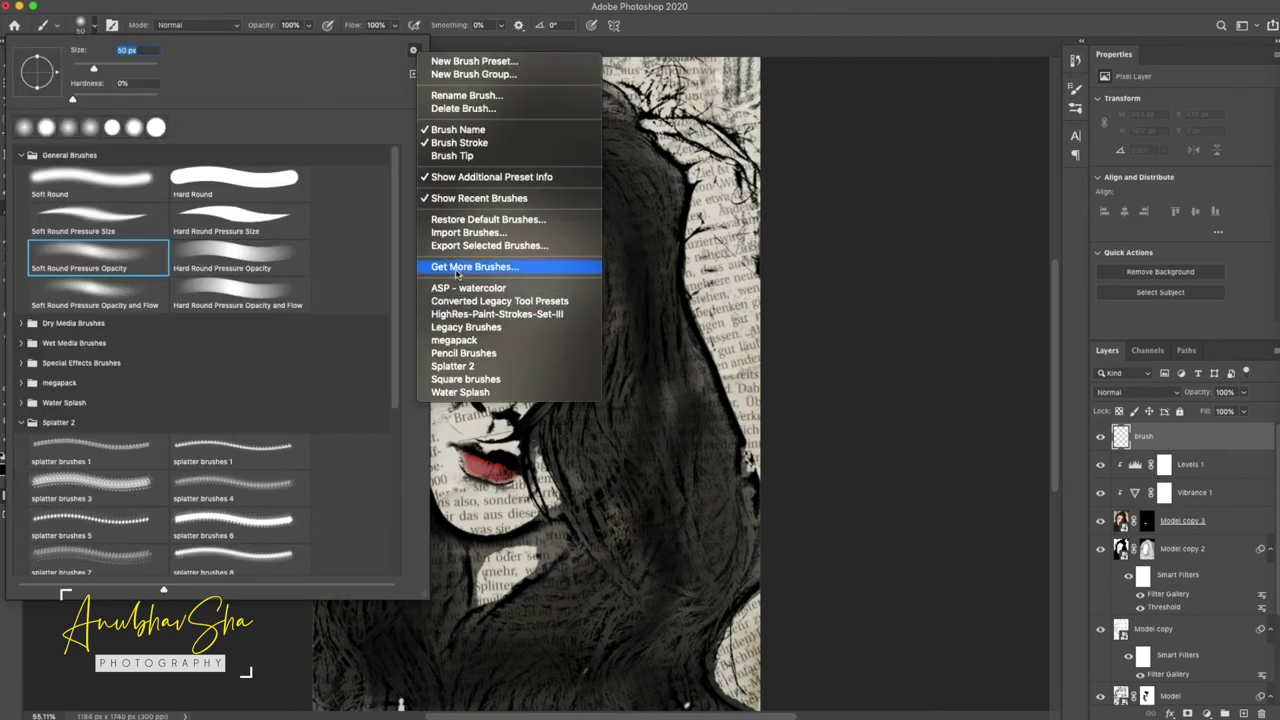
{"action": "left_click", "coordinate": [459, 232]}
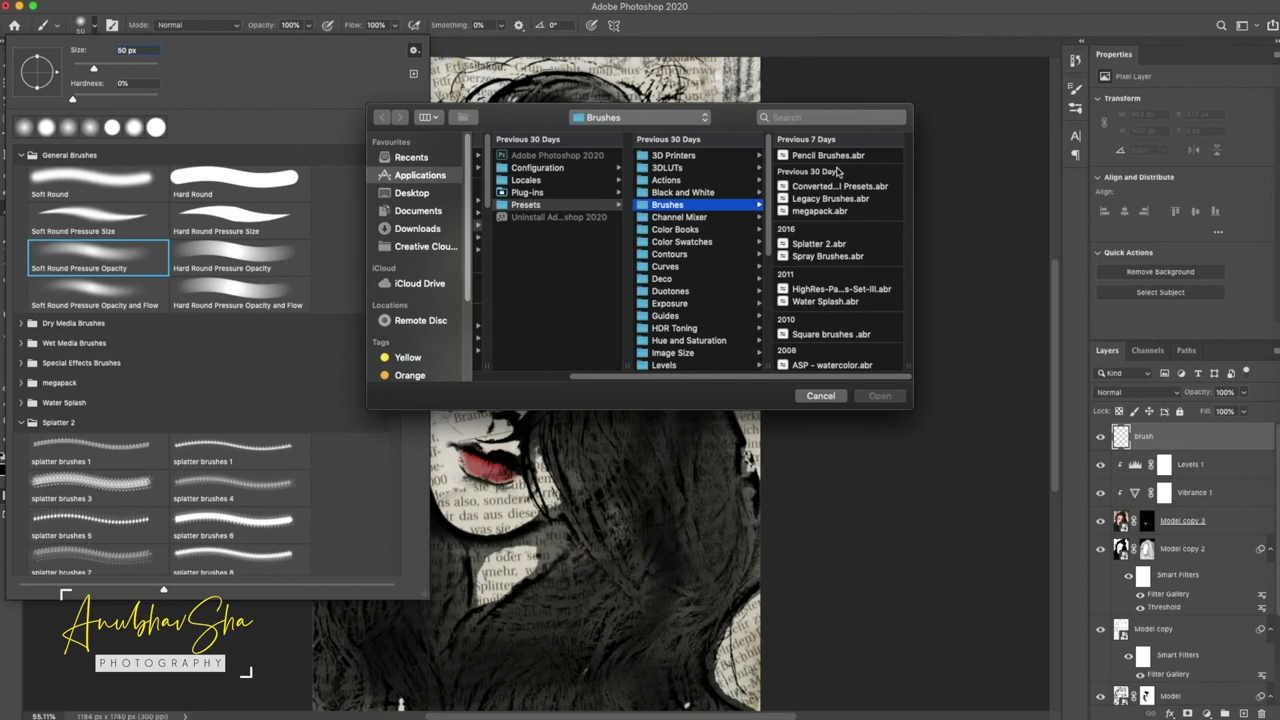
{"action": "left_click", "coordinate": [826, 256]}
{"action": "left_click", "coordinate": [876, 396]}
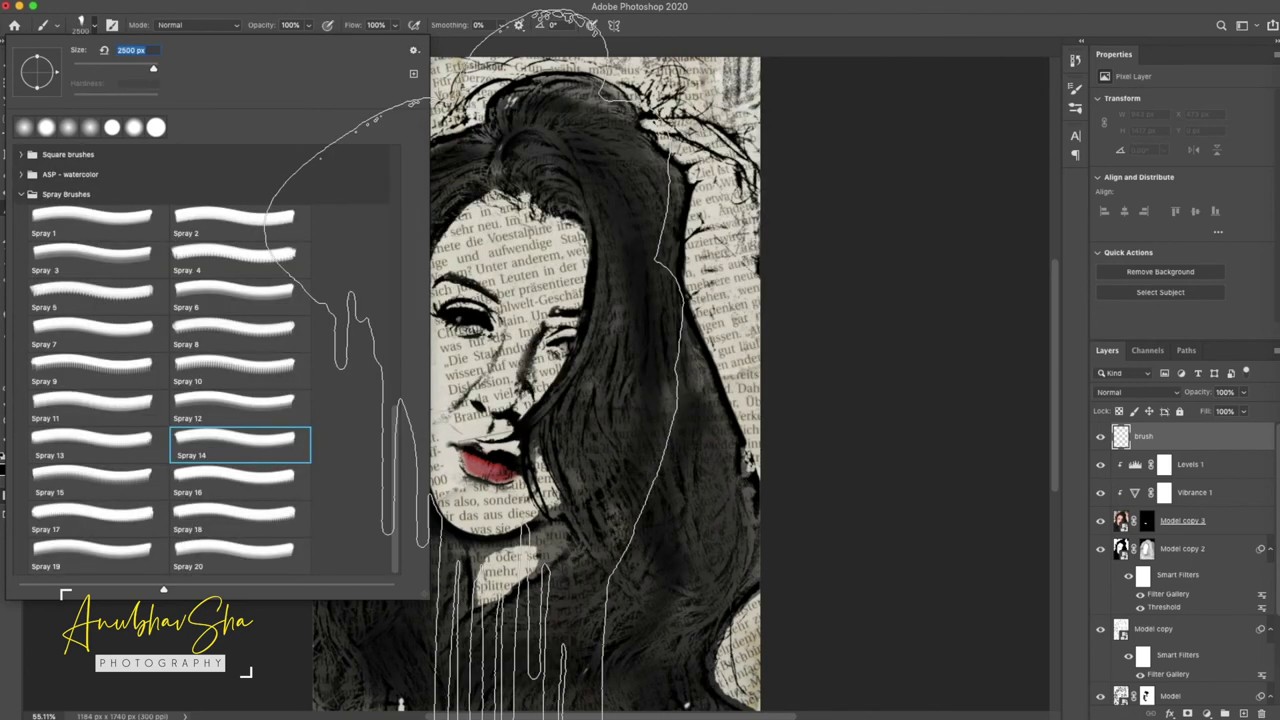
{"action": "left_click", "coordinate": [233, 405]}
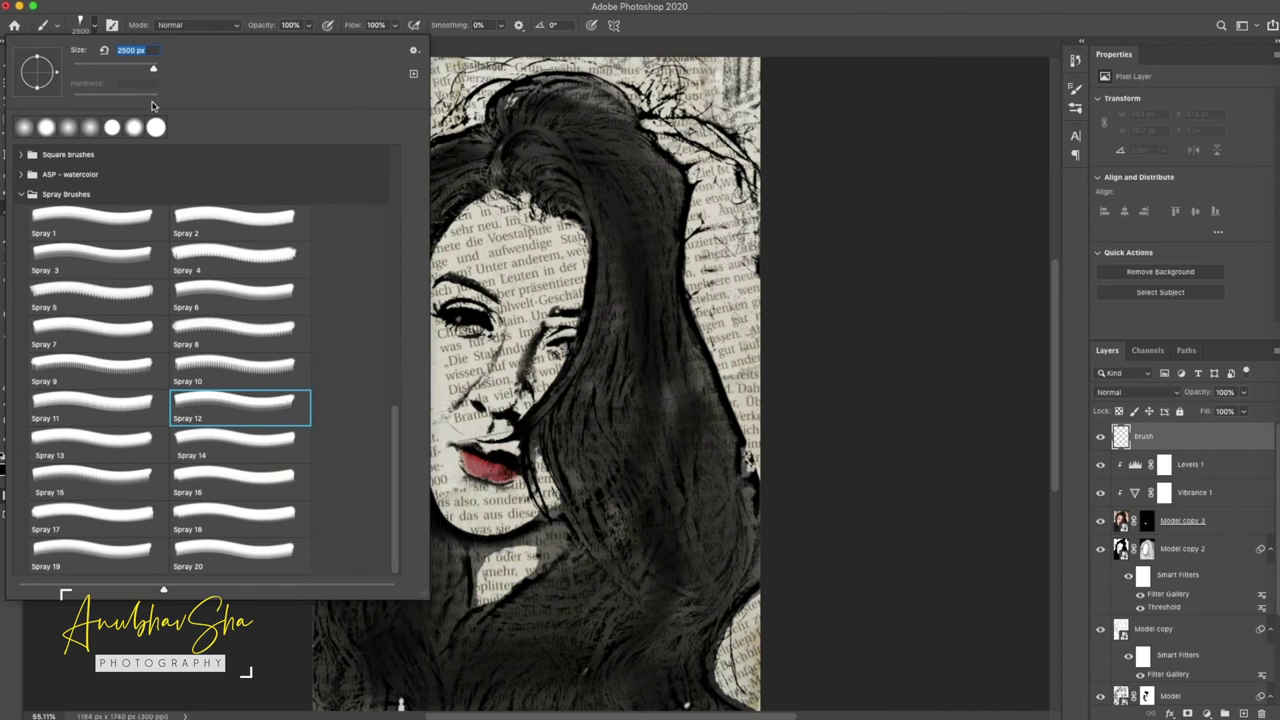
{"action": "type", "text": "300"}
{"action": "key", "text": "Return"}
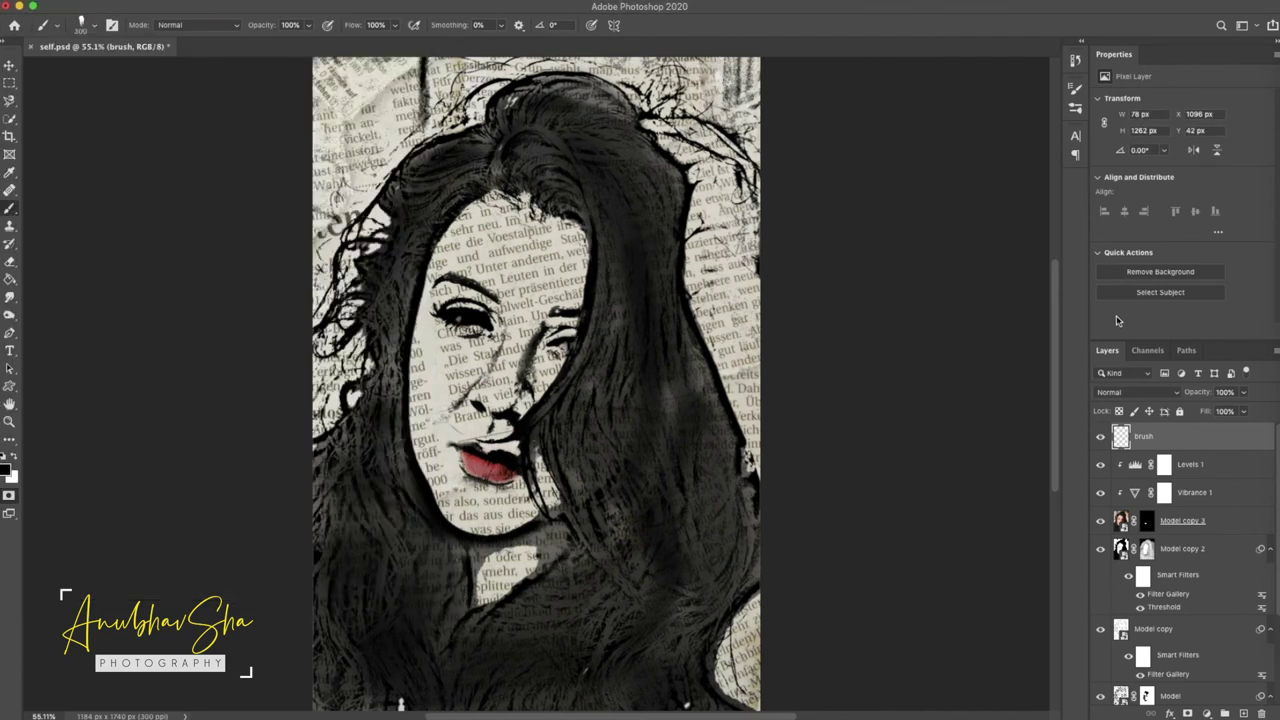
- With a smaller brush, stamp black ink drips running down beneath the left eye
{"action": "key", "text": "bracketleft"}
{"action": "key", "text": "bracketleft"}
{"action": "key", "text": "bracketleft"}
{"action": "key", "text": "super+plus"}
{"action": "key", "text": "super+plus"}
{"action": "key", "text": "super+plus"}
{"action": "scroll", "coordinate": [302, 288], "scroll_direction": "up", "scroll_amount": 5}
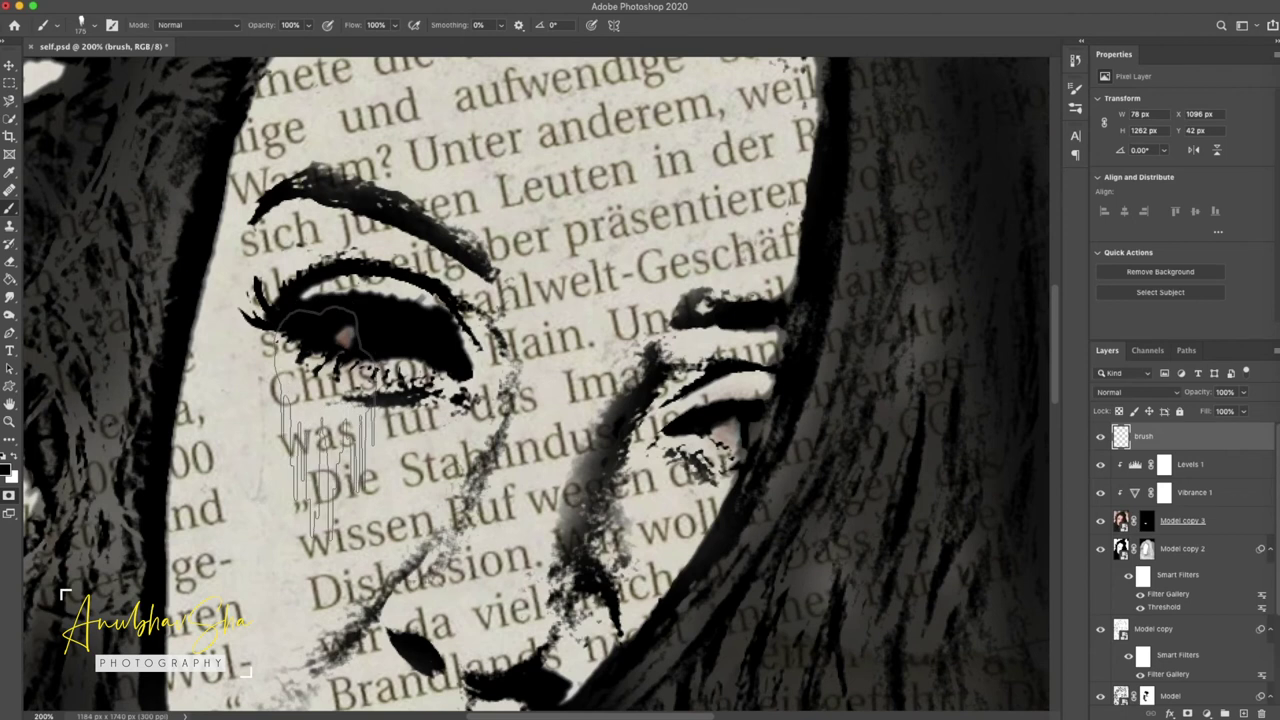
{"action": "left_click", "coordinate": [320, 415]}
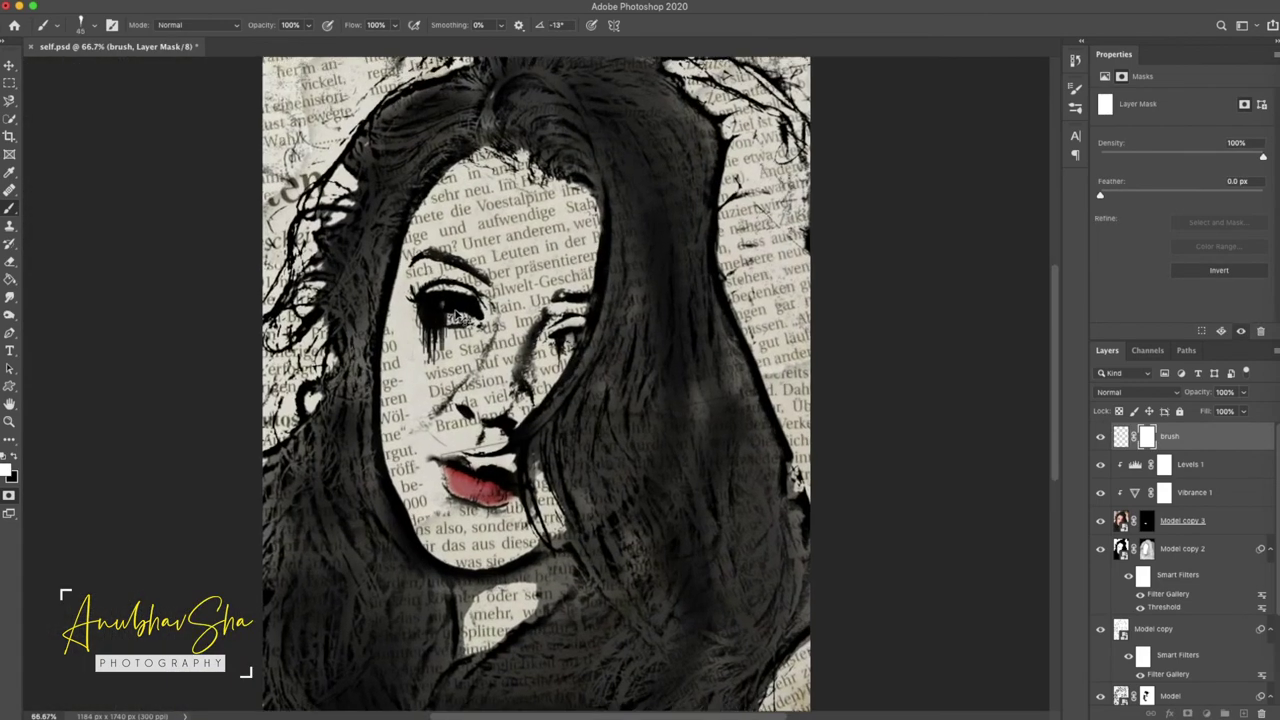
- Zoom in close on the eye and switch to black for trimming the drips on the mask
{"action": "key", "text": "ctrl+="}
{"action": "key", "text": "ctrl+="}
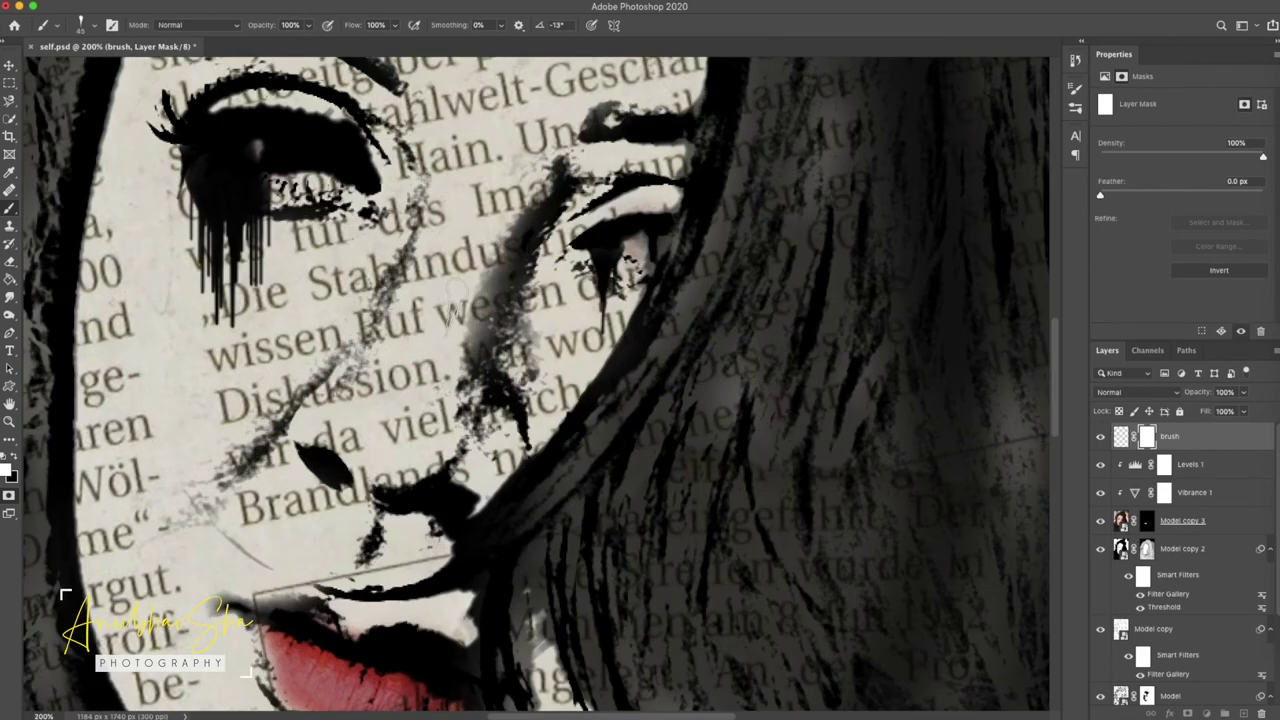
{"action": "key", "text": "x"}
{"action": "left_click", "coordinate": [95, 26]}
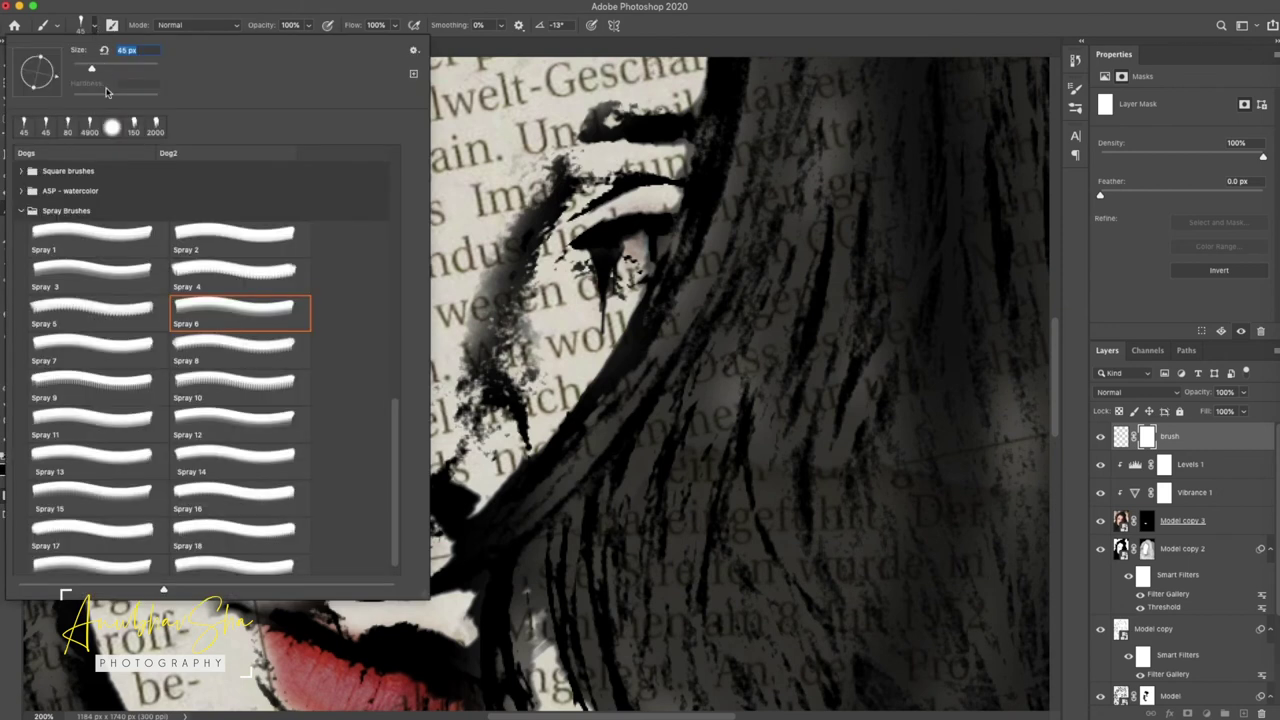
{"action": "left_click", "coordinate": [1086, 257]}
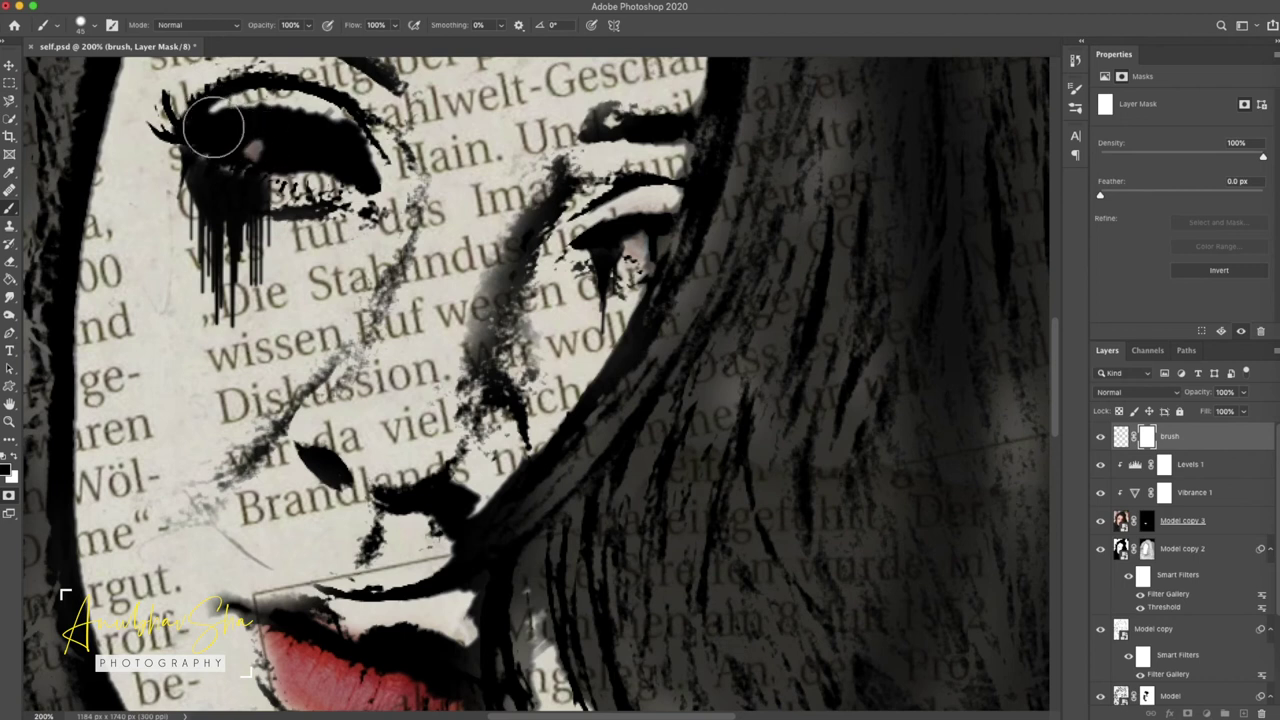
- Fit the portrait in view and lower the drip layer's opacity to 85%
{"action": "key", "text": "super+0"}
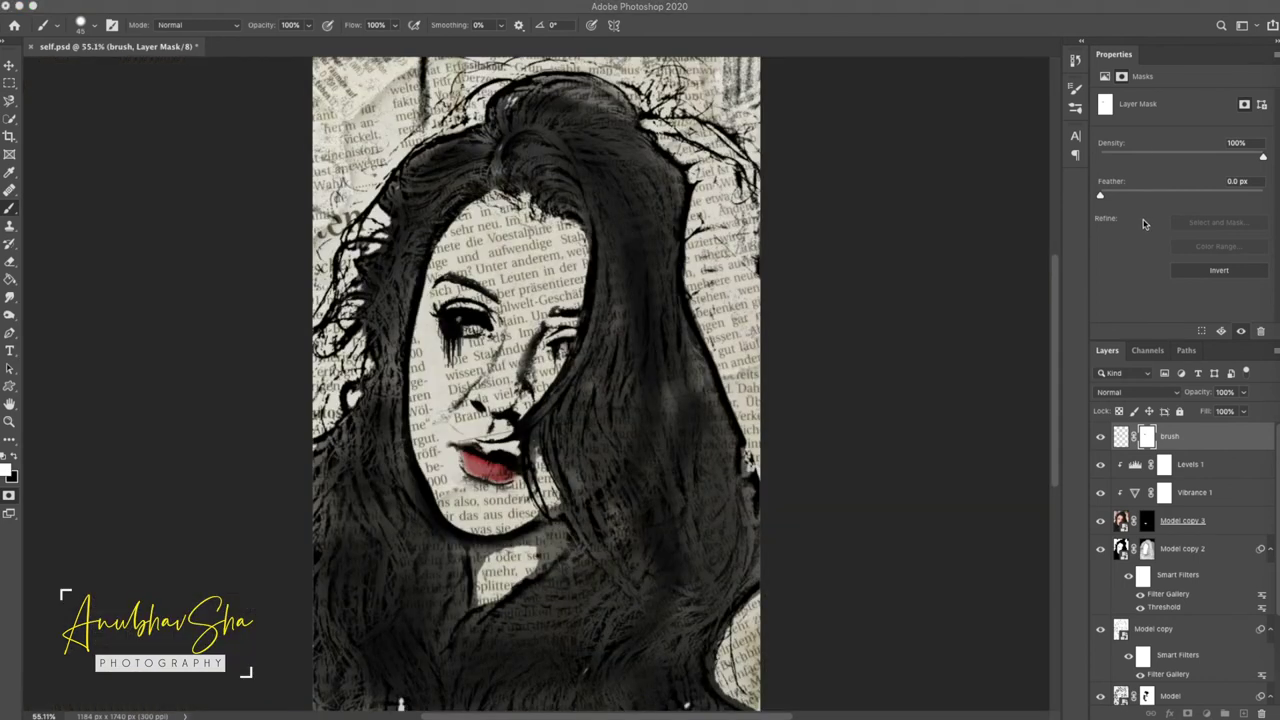
{"action": "key", "text": "super+2"}
{"action": "left_click_drag", "start_coordinate": [1212, 394], "coordinate": [1204, 396]}
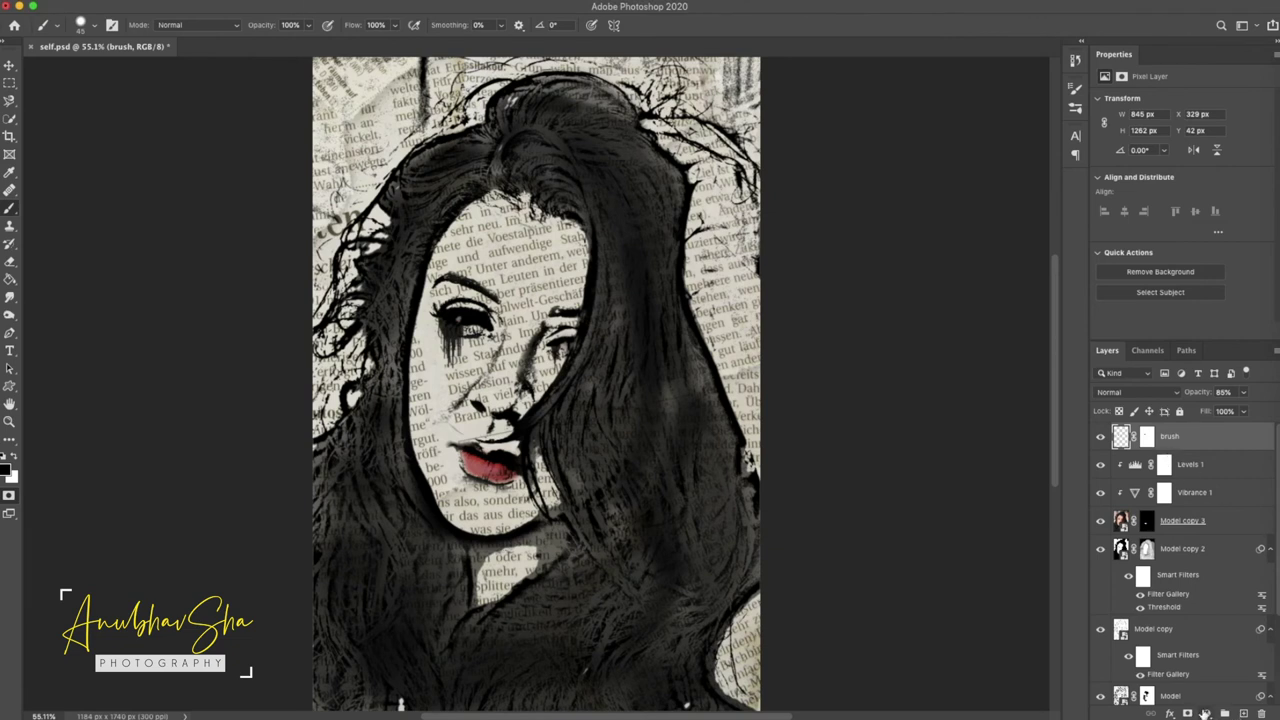
- Add a Levels adjustment with black 7, midtones 0.72, white 218 and output about 15–249
{"action": "left_click", "coordinate": [1207, 713]}
{"action": "left_click", "coordinate": [1200, 508]}
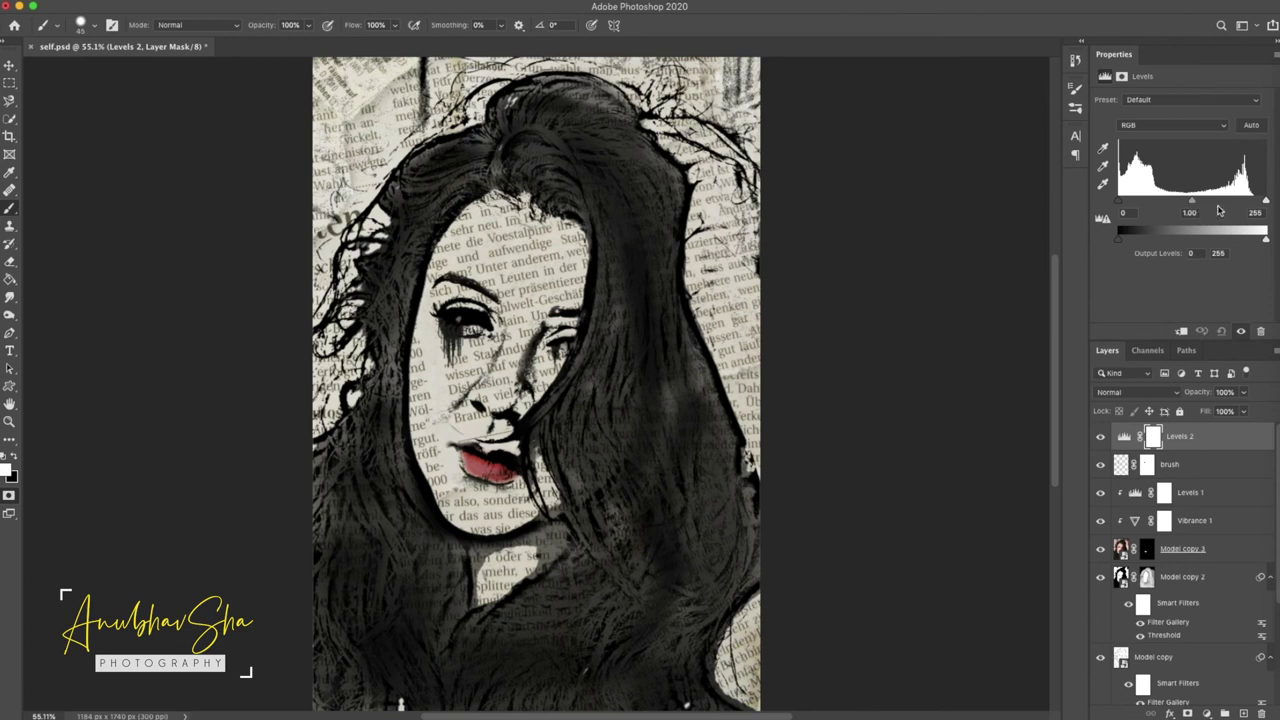
{"action": "left_click_drag", "start_coordinate": [1189, 210], "coordinate": [1246, 202]}
{"action": "left_click_drag", "start_coordinate": [1118, 201], "coordinate": [1135, 241]}
{"action": "left_click_drag", "start_coordinate": [1267, 240], "coordinate": [1262, 244]}
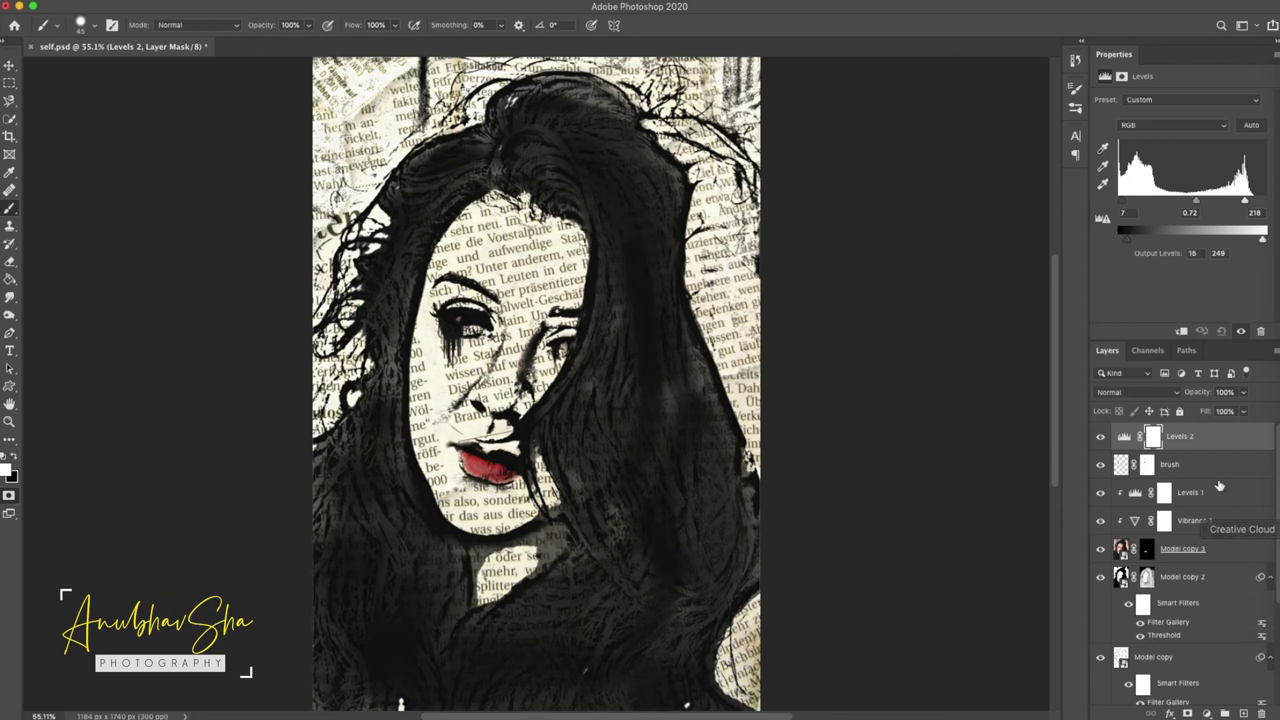
{"action": "left_click", "coordinate": [1124, 436]}
- Add a Curves adjustment with a two-point curve pulled down to darken the image
{"action": "left_click", "coordinate": [1207, 712]}
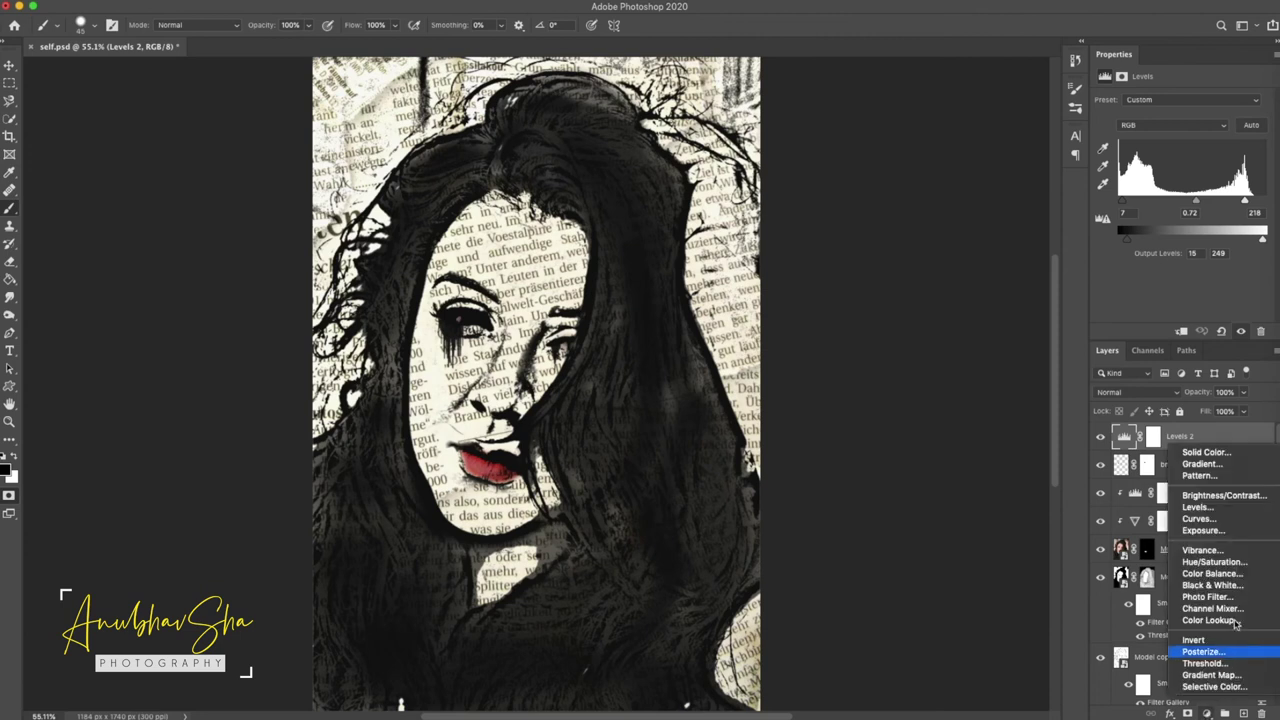
{"action": "left_click", "coordinate": [1233, 522]}
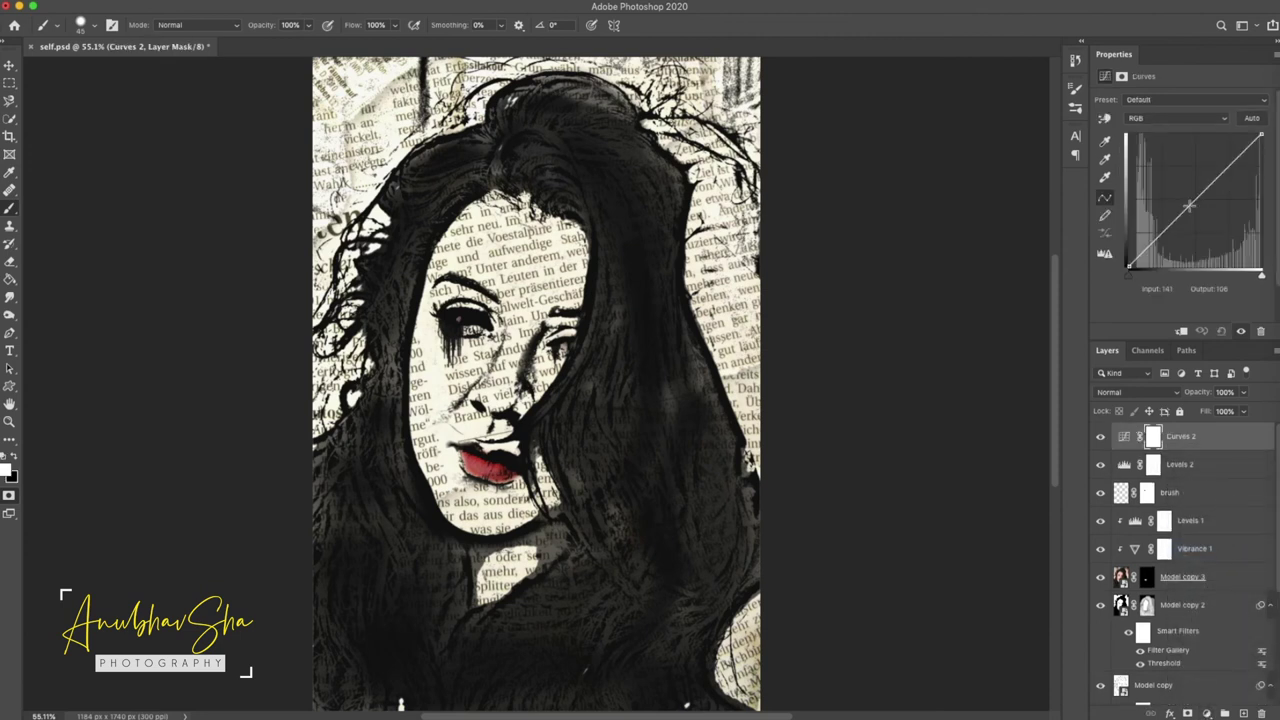
{"action": "left_click_drag", "start_coordinate": [1193, 206], "coordinate": [1237, 190]}
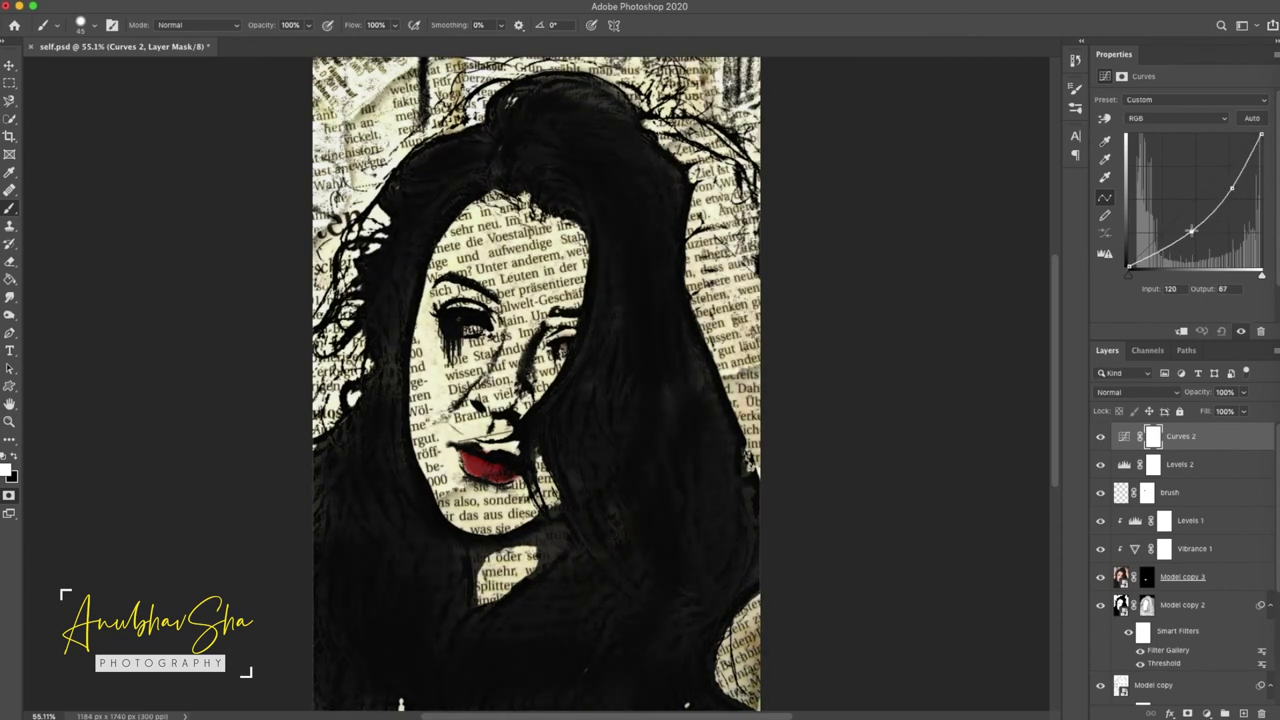
{"action": "left_click", "coordinate": [1197, 234]}
- Fill the Curves mask with black inside an ellipse around the head and hair
{"action": "right_click", "coordinate": [9, 82]}
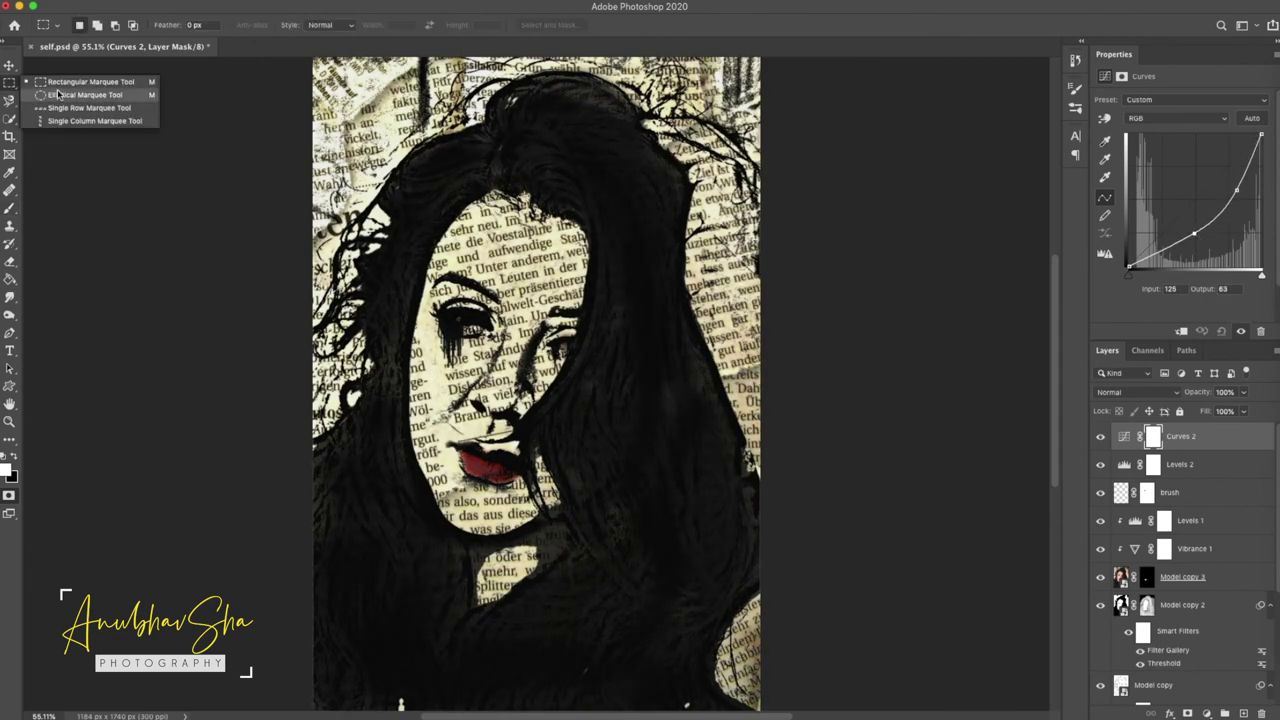
{"action": "left_click", "coordinate": [60, 93]}
{"action": "left_click_drag", "start_coordinate": [424, 64], "coordinate": [594, 329]}
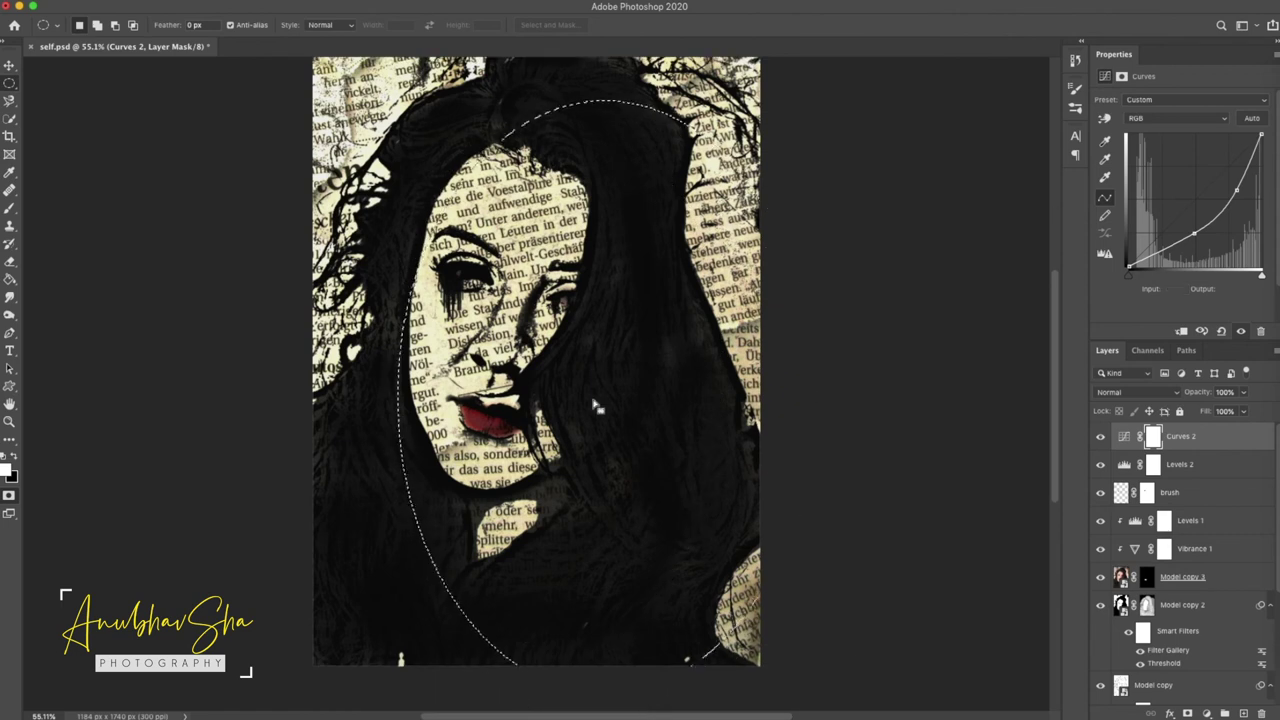
{"action": "scroll", "coordinate": [609, 329], "scroll_direction": "up", "scroll_amount": 3}
{"action": "left_click_drag", "start_coordinate": [652, 497], "coordinate": [582, 437]}
{"action": "key", "text": "BackSpace"}
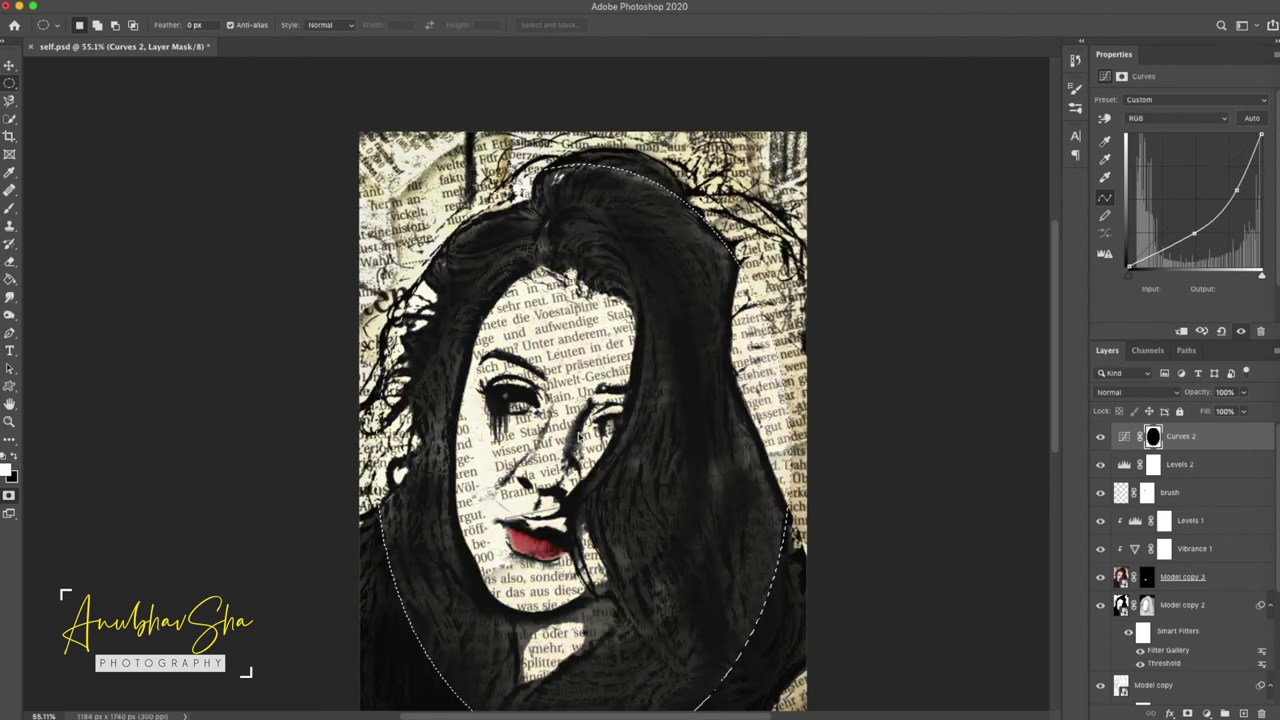
{"action": "key", "text": "super+d"}
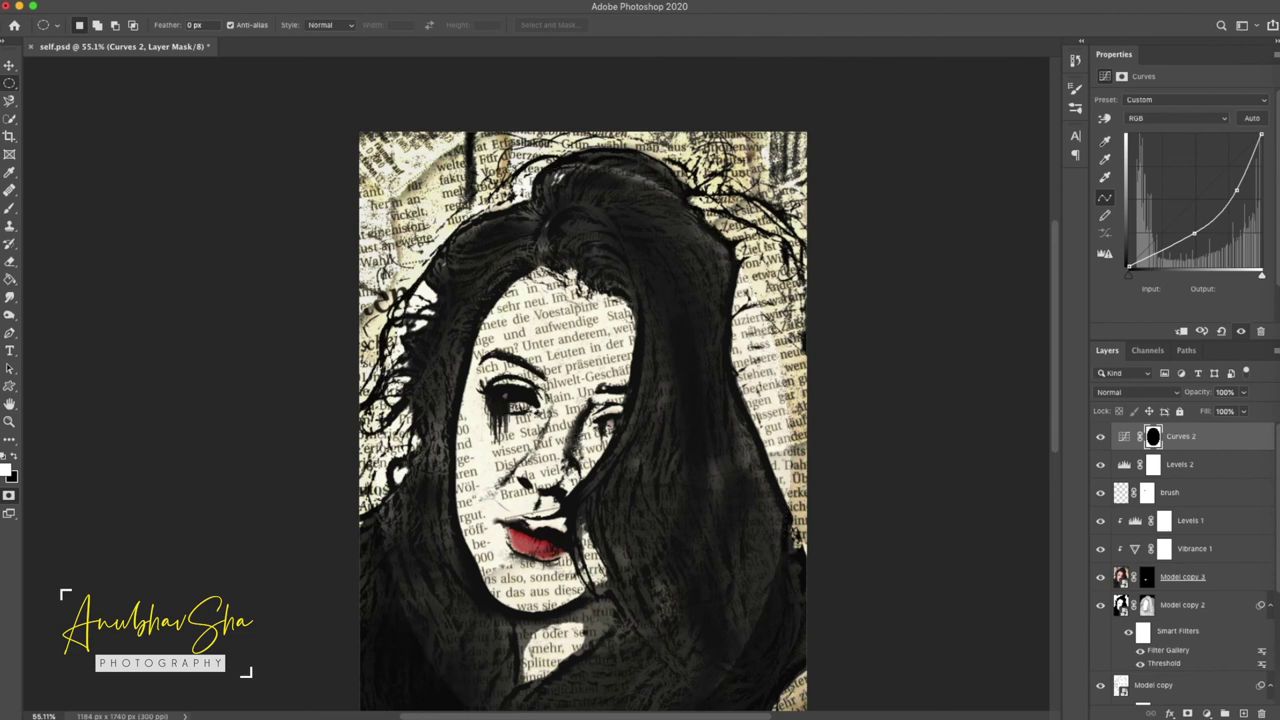
- Soften the oval mask with a Gaussian Blur of radius 82.5
{"action": "left_click", "coordinate": [318, 1]}
{"action": "mouse_move", "coordinate": [342, 155]}
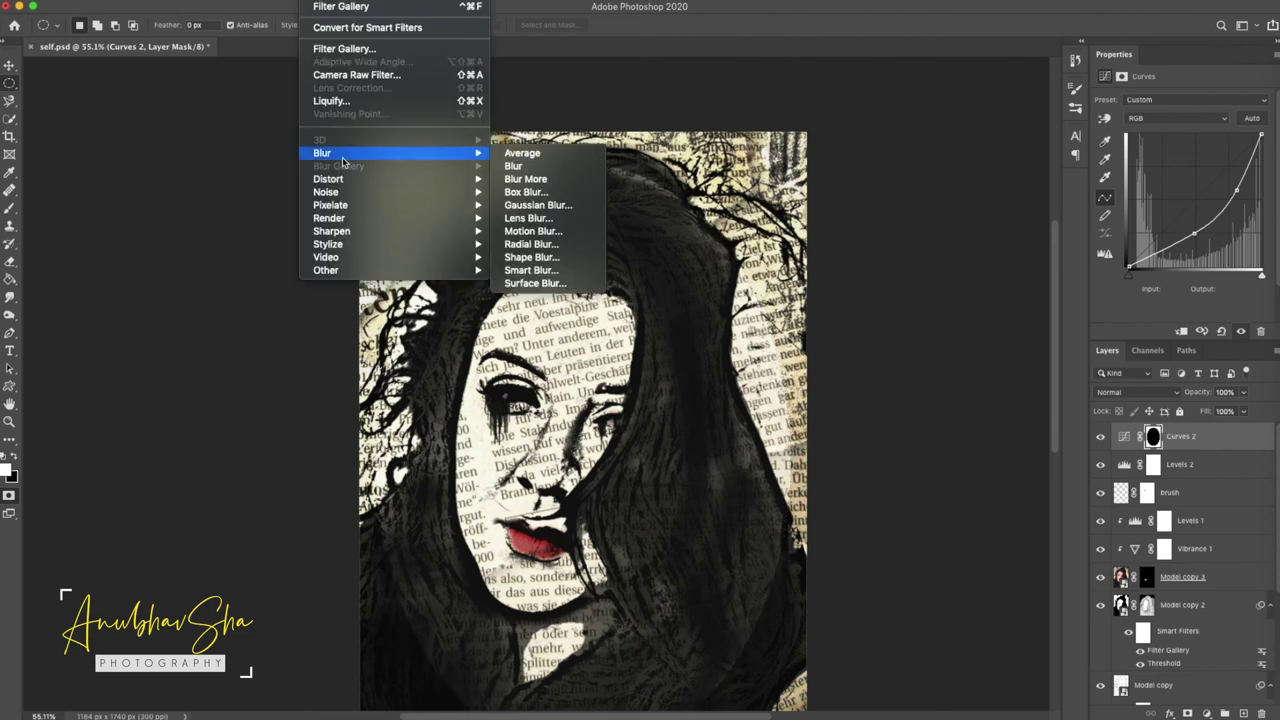
{"action": "left_click", "coordinate": [528, 206]}
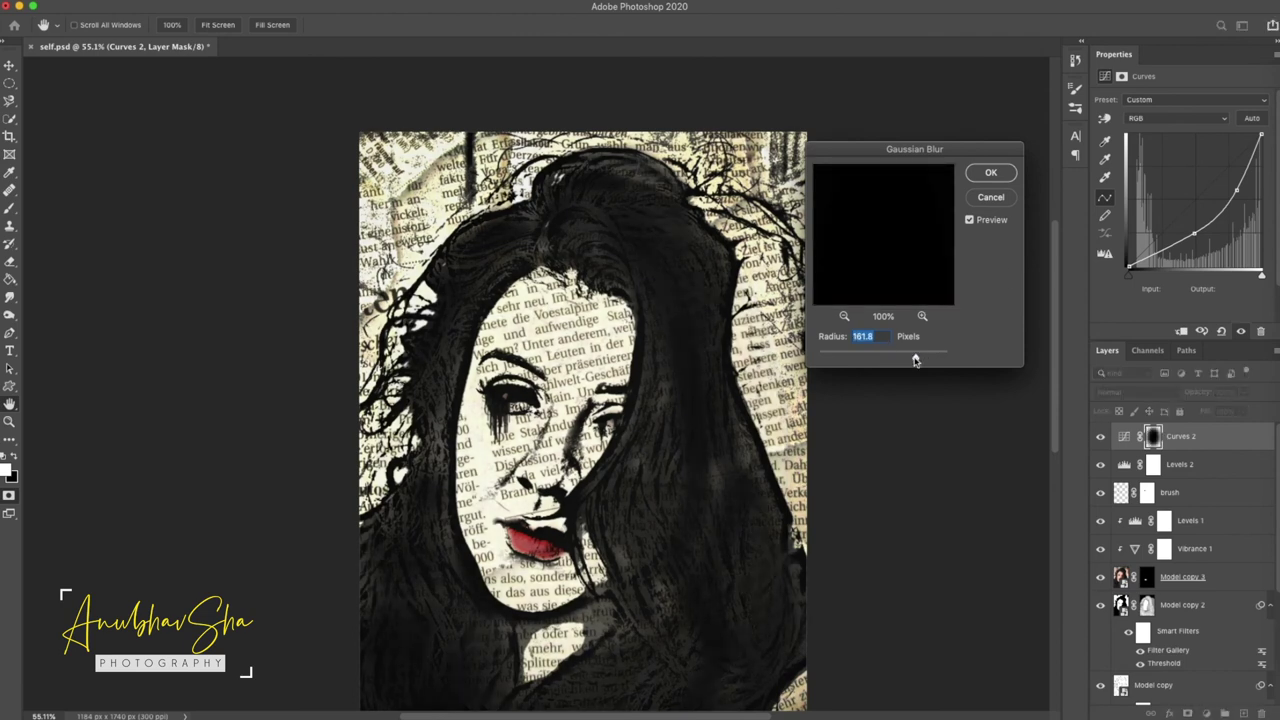
{"action": "left_click_drag", "start_coordinate": [912, 359], "coordinate": [898, 359]}
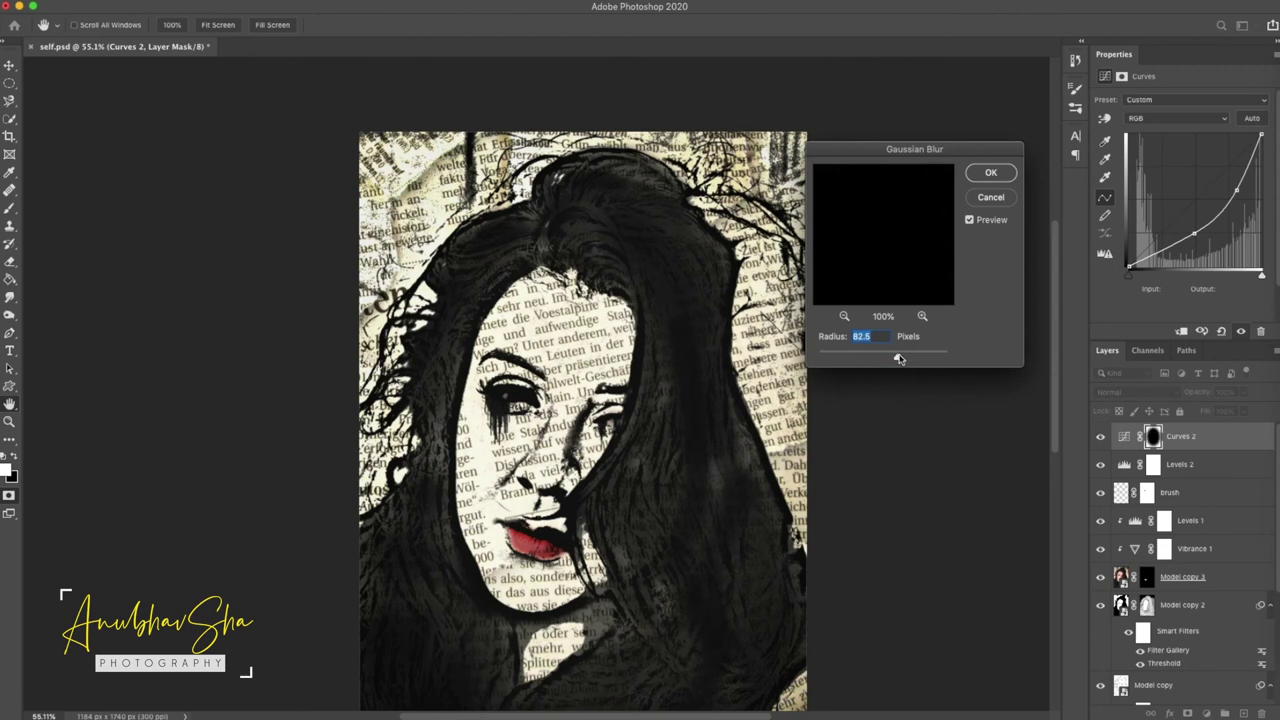
{"action": "left_click", "coordinate": [991, 174]}
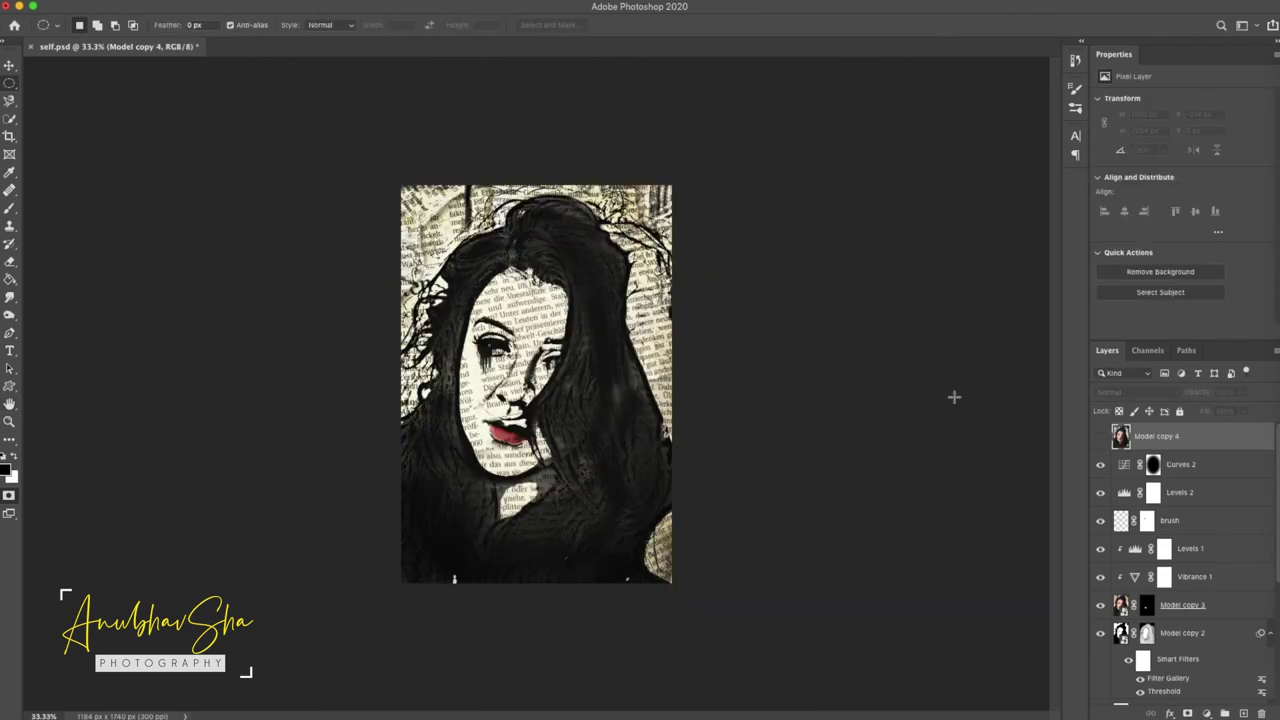
{"action": "left_click", "coordinate": [1101, 437]}
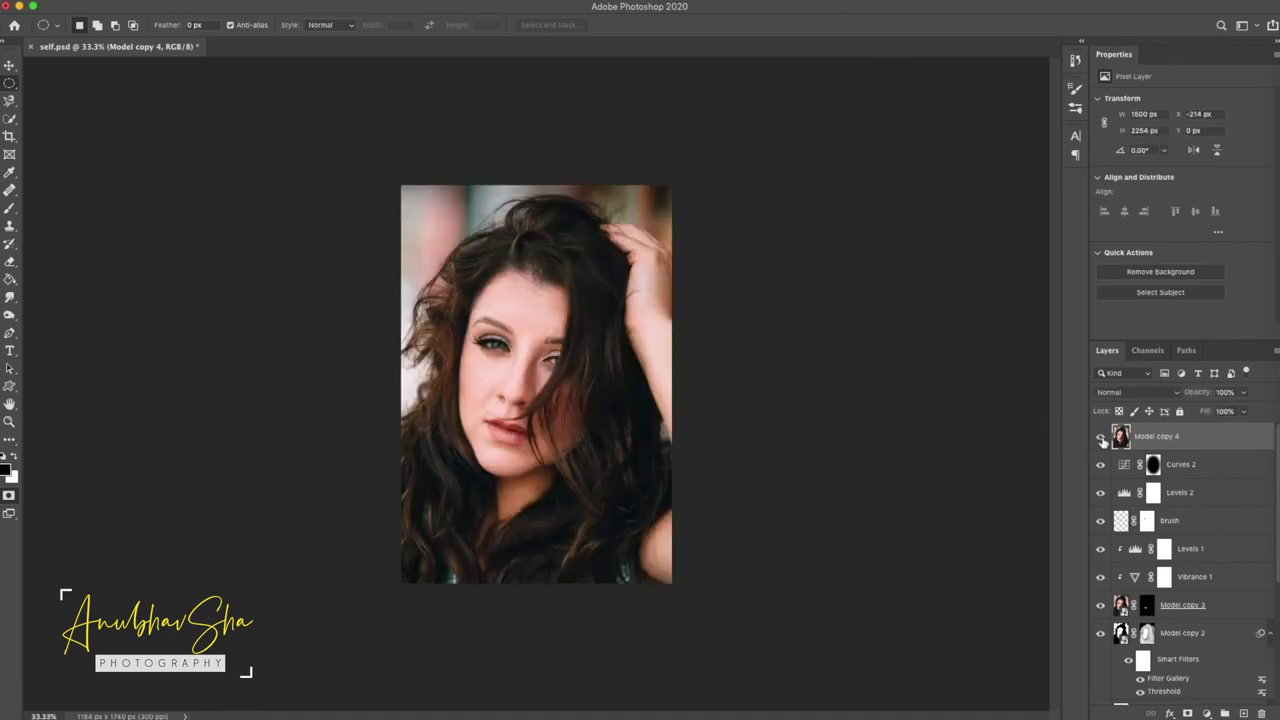
{"action": "left_click", "coordinate": [1102, 438]}
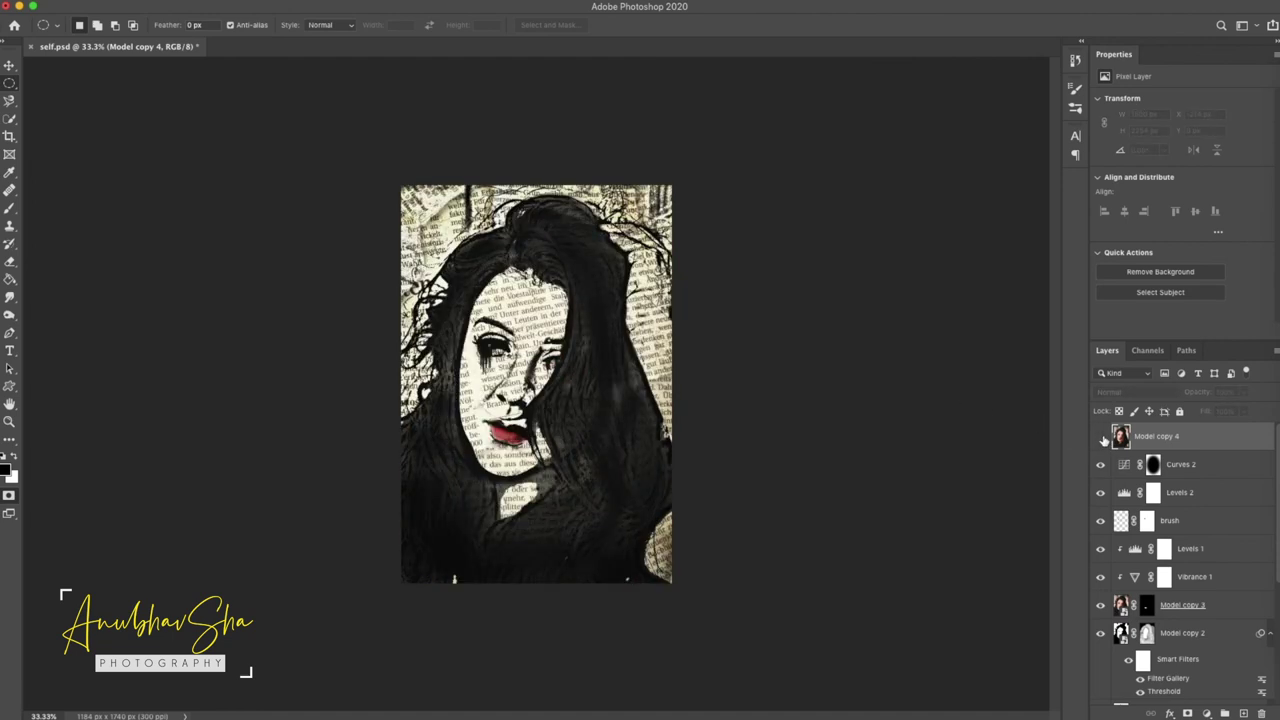
{"action": "left_click", "coordinate": [1102, 438]}
{"action": "left_click", "coordinate": [1102, 438]}
{"action": "left_click", "coordinate": [1102, 438]}
{"action": "left_click", "coordinate": [1102, 438]}
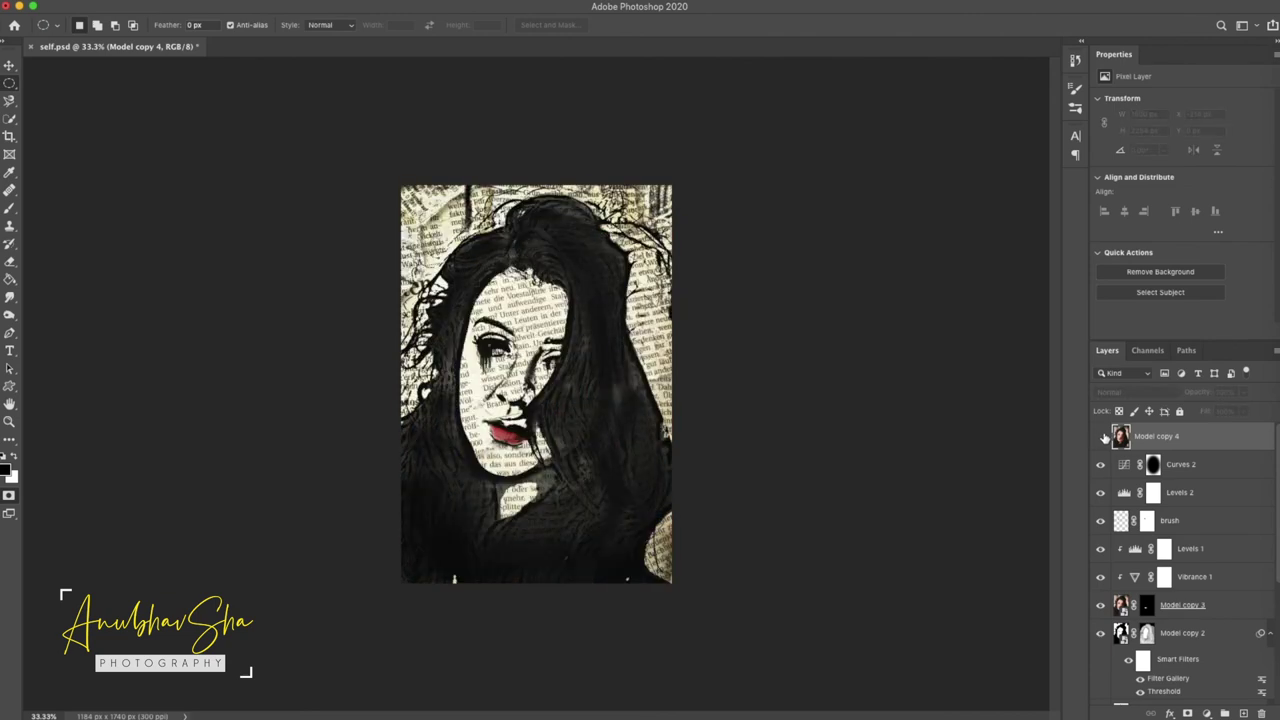